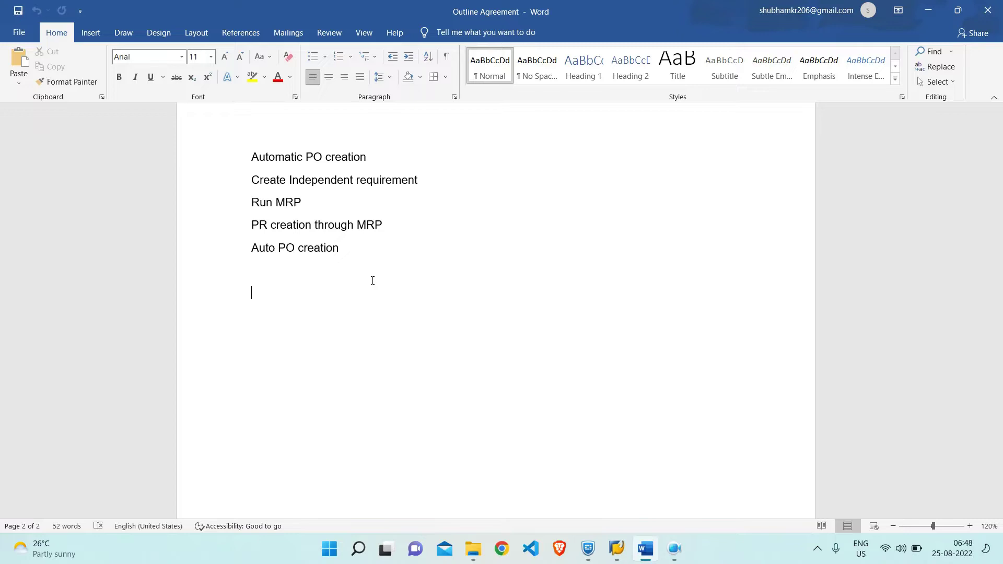
Step: Switch to the SAP Easy Access session and open transaction MM03 for material BPOTCMBADC12OL
mouse_move(613, 552)
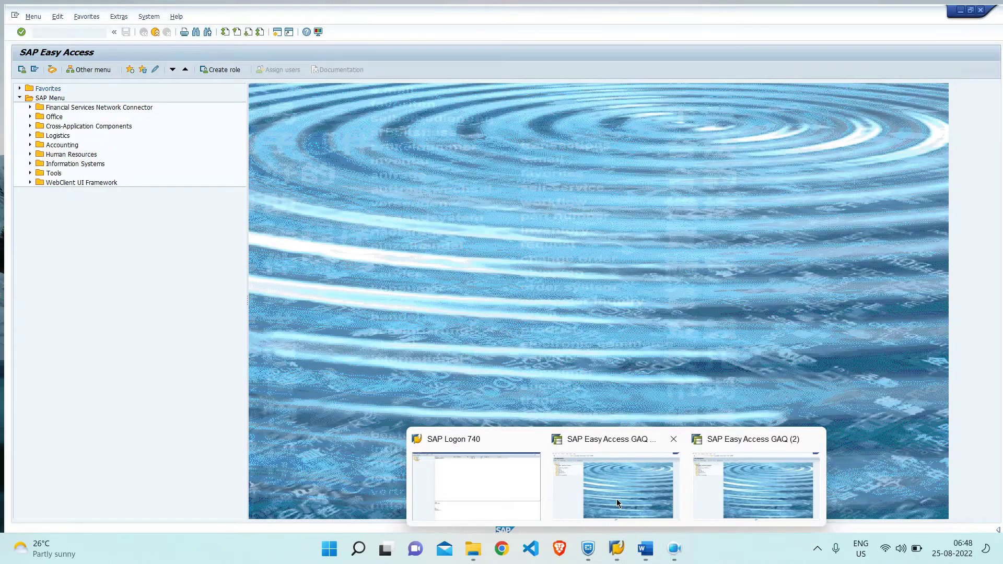
left_click(616, 499)
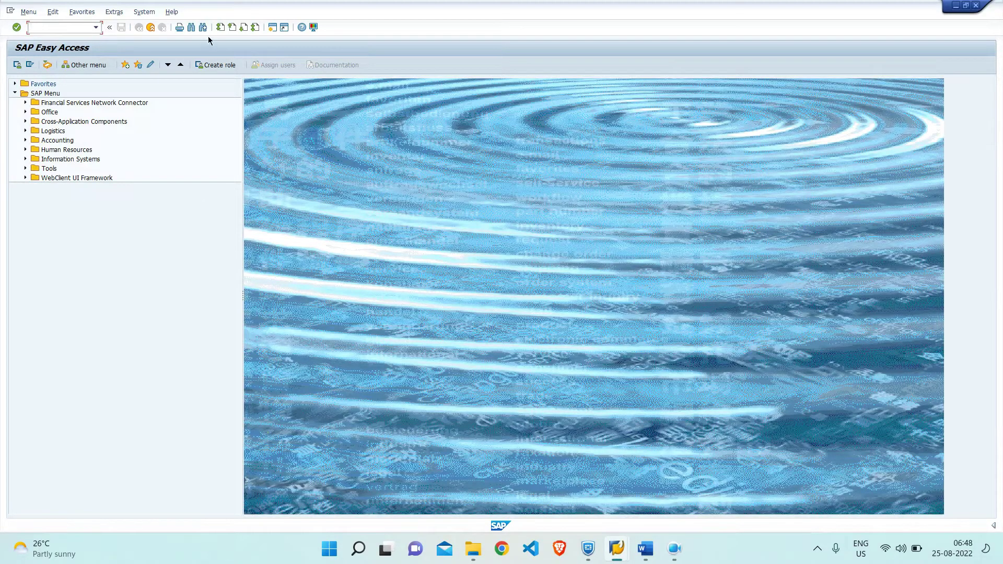
type("/nmm03")
key("Return")
key("BackSpace")
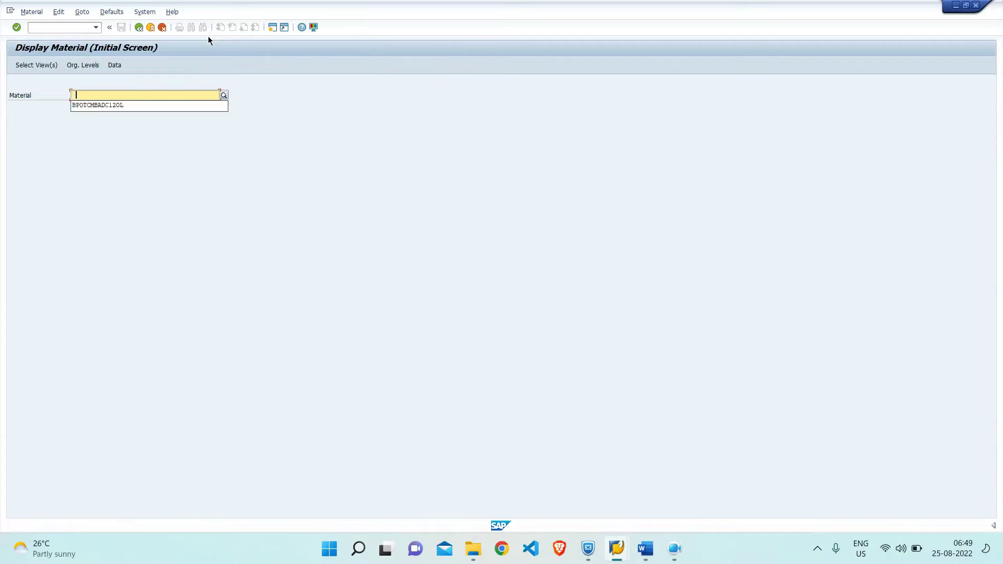
key("Down")
key("Return")
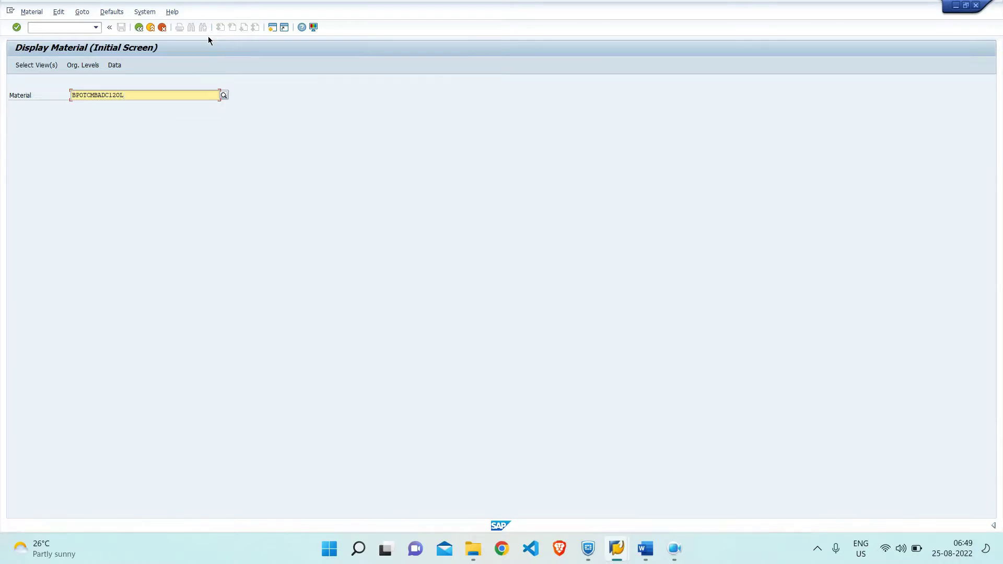
key("Return")
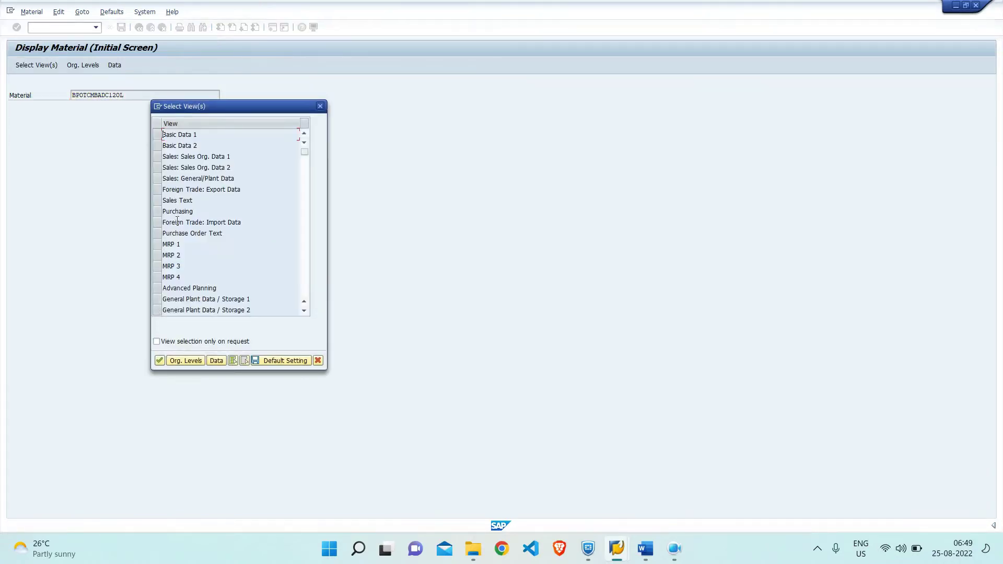
Step: Display the material's Purchasing, MRP 1, MRP 2, MRP 3 and MRP 4 views for plant GP02
left_click(157, 211)
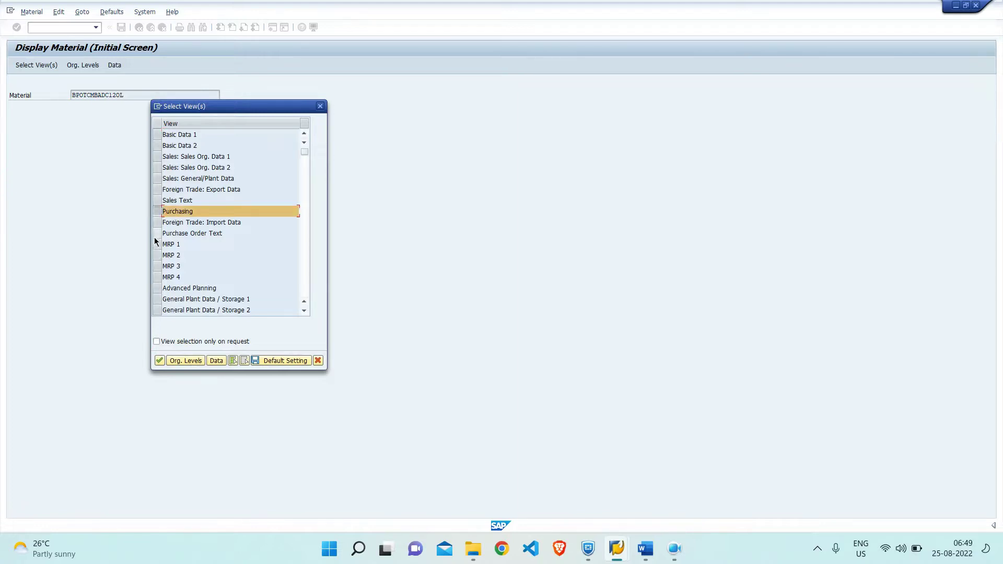
left_click(157, 244)
left_click(157, 255)
left_click(157, 266)
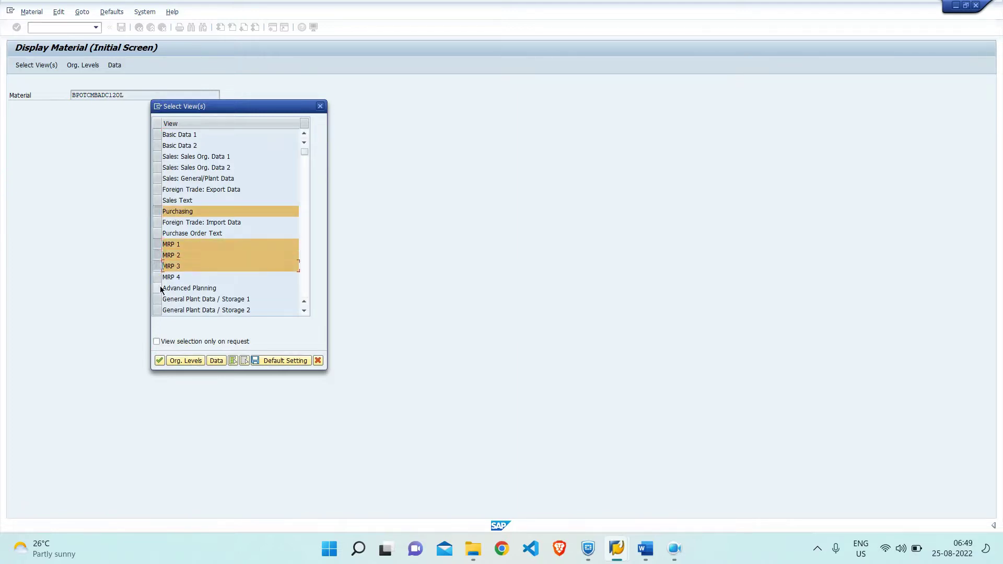
left_click(157, 277)
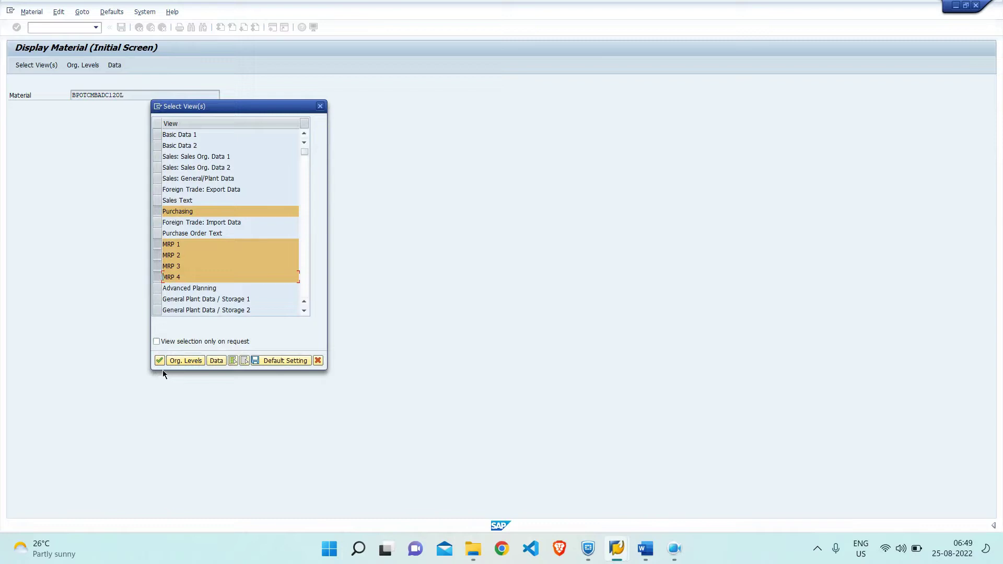
left_click(159, 363)
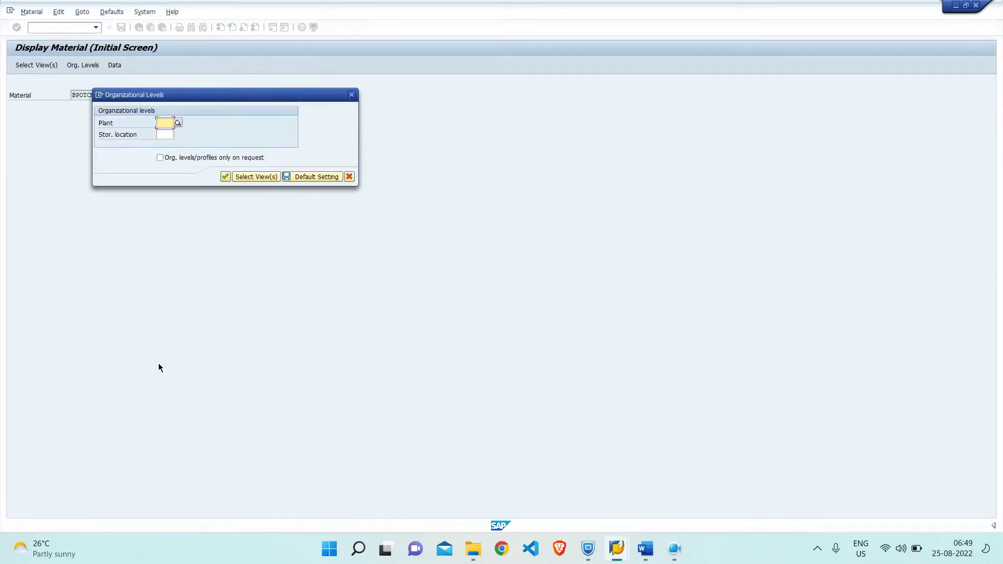
key("BackSpace")
key("Down")
key("Return")
key("Return")
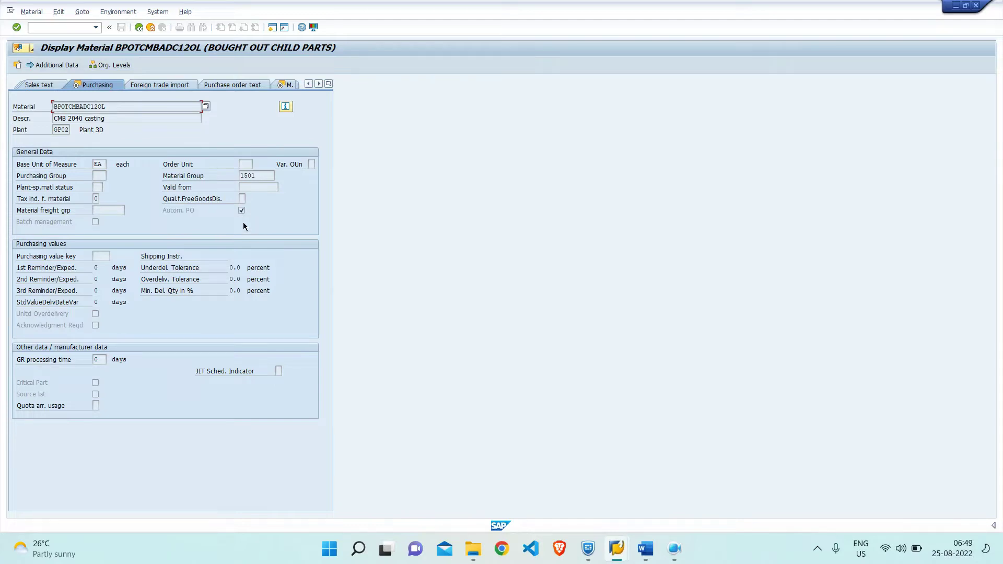
Step: Go to the material's MRP 1 view and examine the list of available MRP types
left_click(328, 84)
left_click(349, 211)
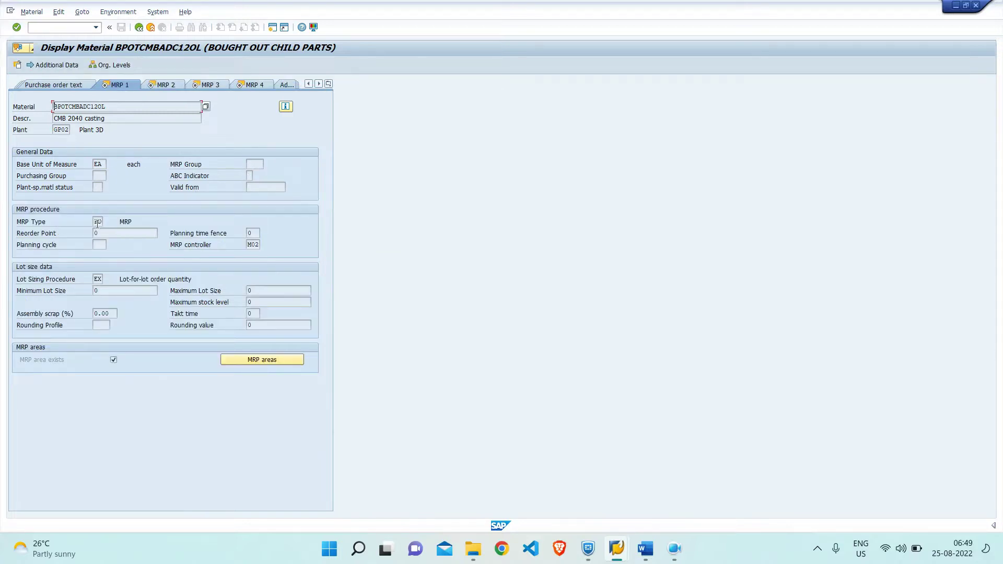
left_click(98, 222)
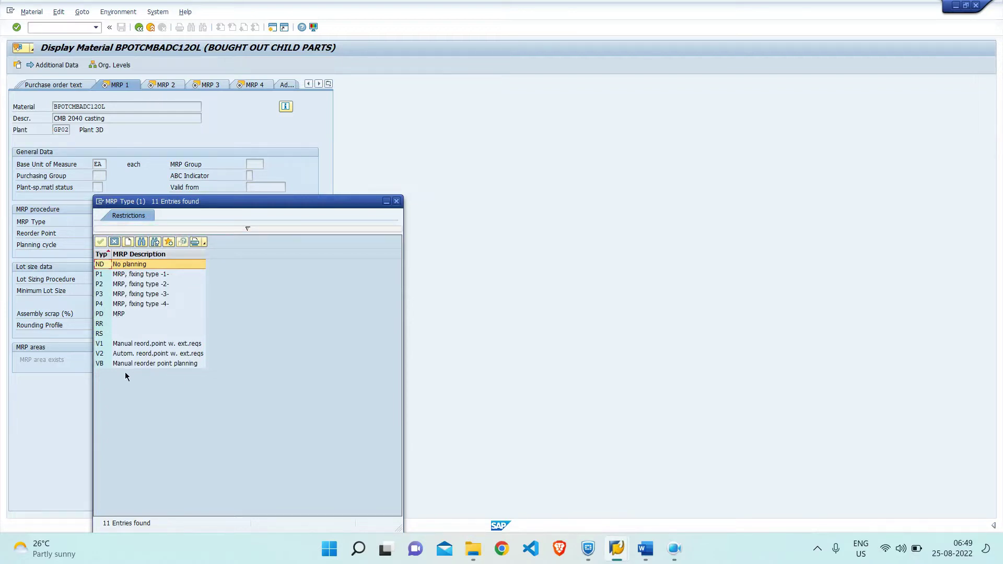
left_click_drag(282, 203, 477, 143)
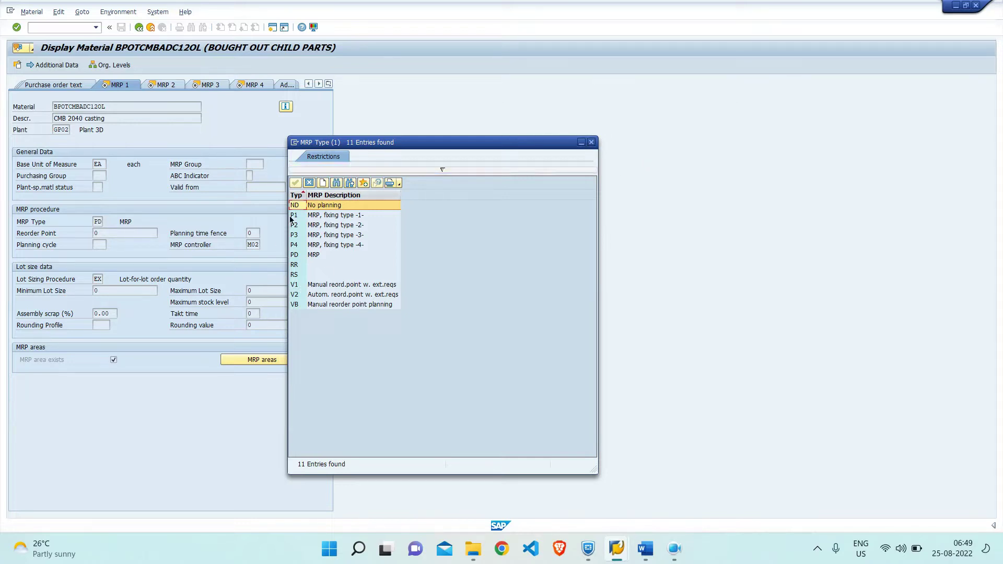
left_click(591, 142)
Step: Examine the available procurement types in the MRP 2 view and display the MRP 3 view
left_click(167, 85)
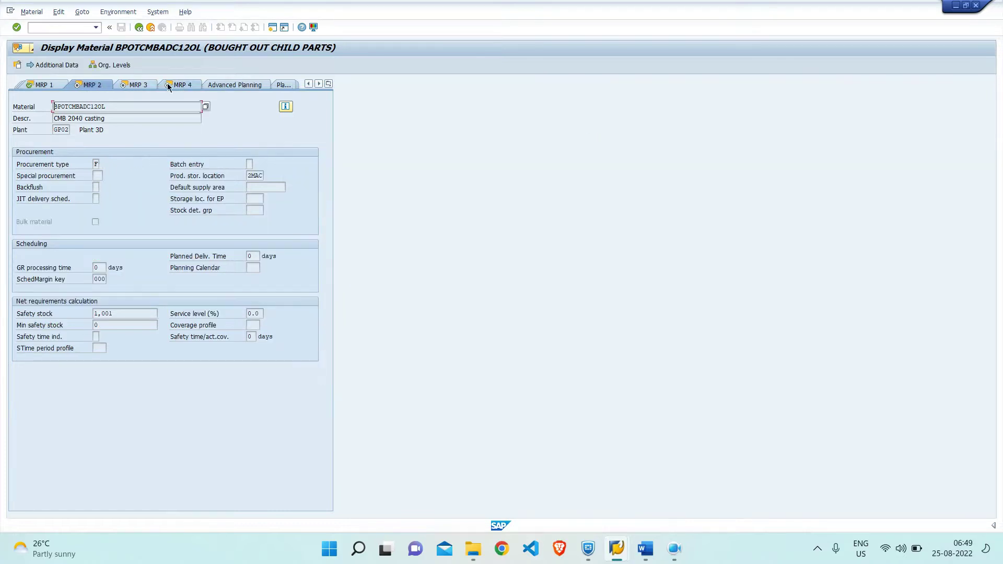
left_click(96, 164)
left_click(104, 164)
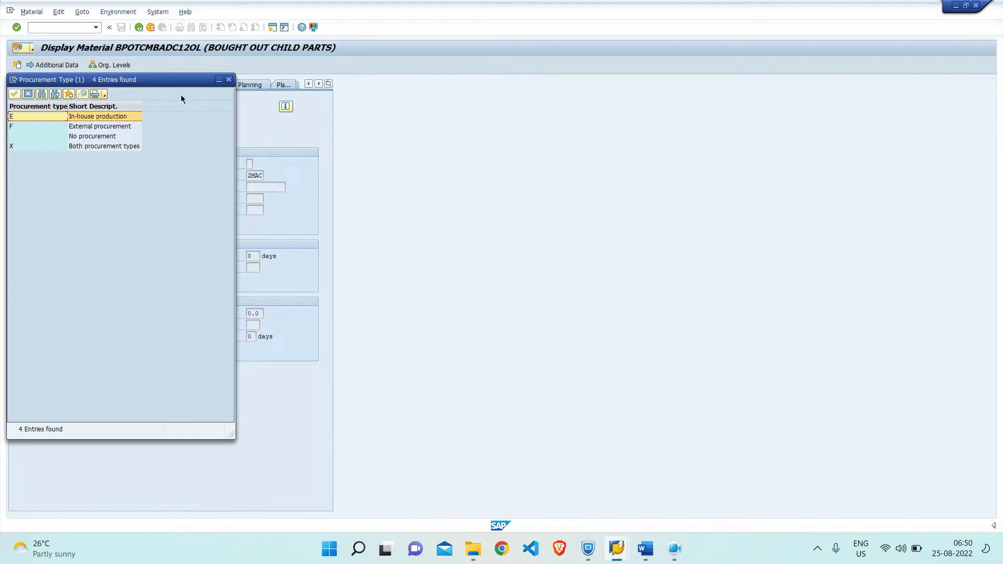
left_click(229, 79)
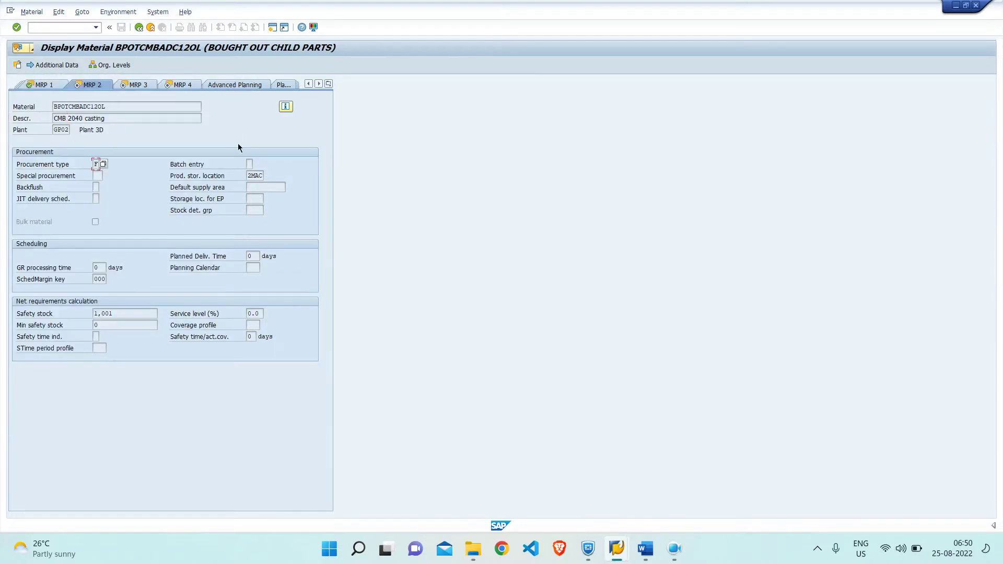
left_click(140, 86)
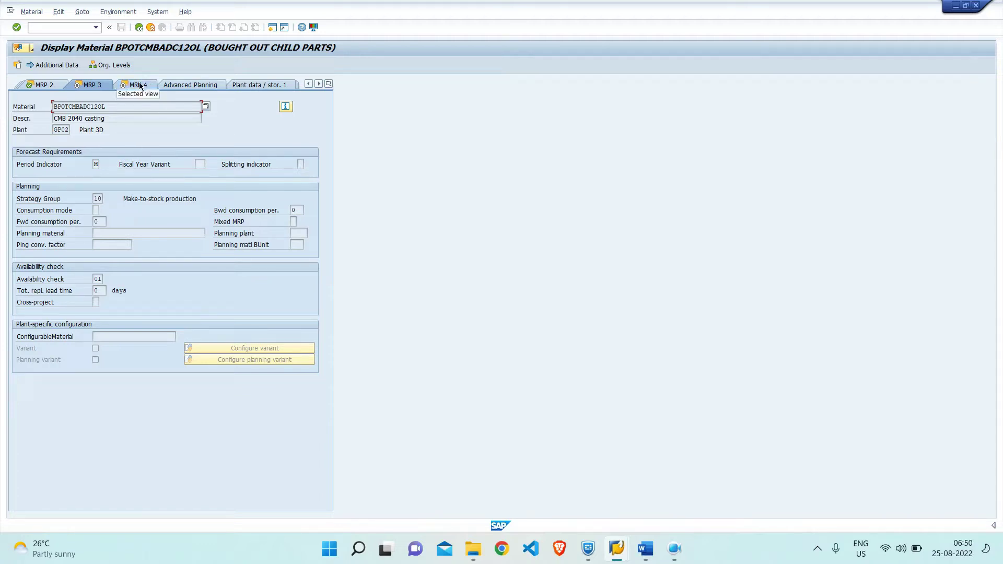
Step: Open transaction BP and display the business partner record for Subros Limited
left_click(75, 27)
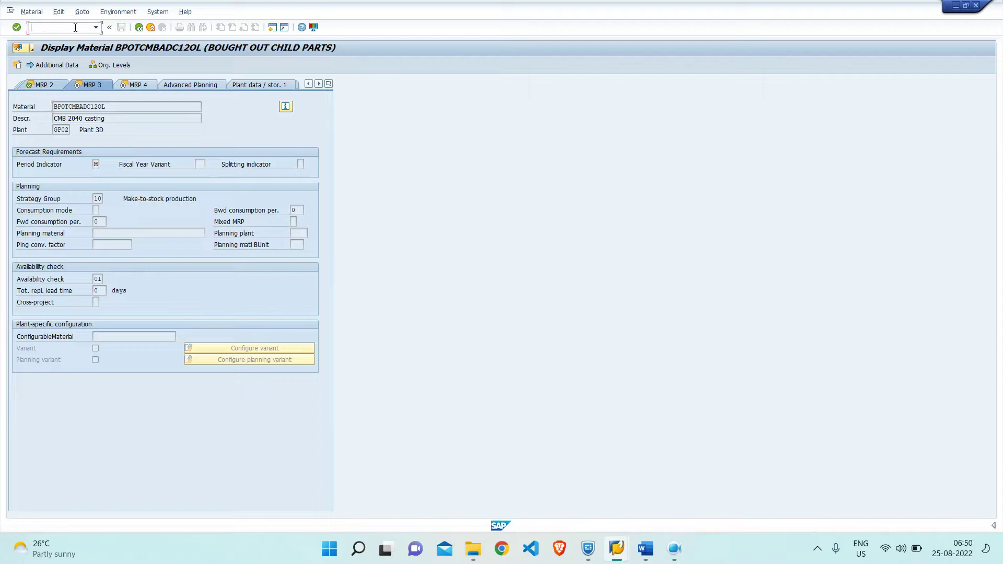
type("/b")
type("nb")
type("p")
key("Return")
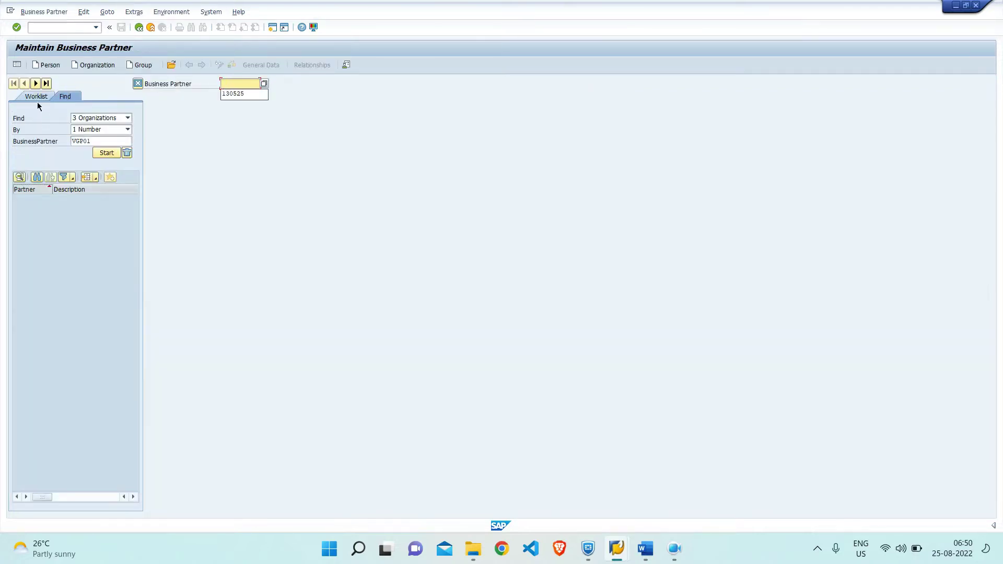
key("Down")
key("Return")
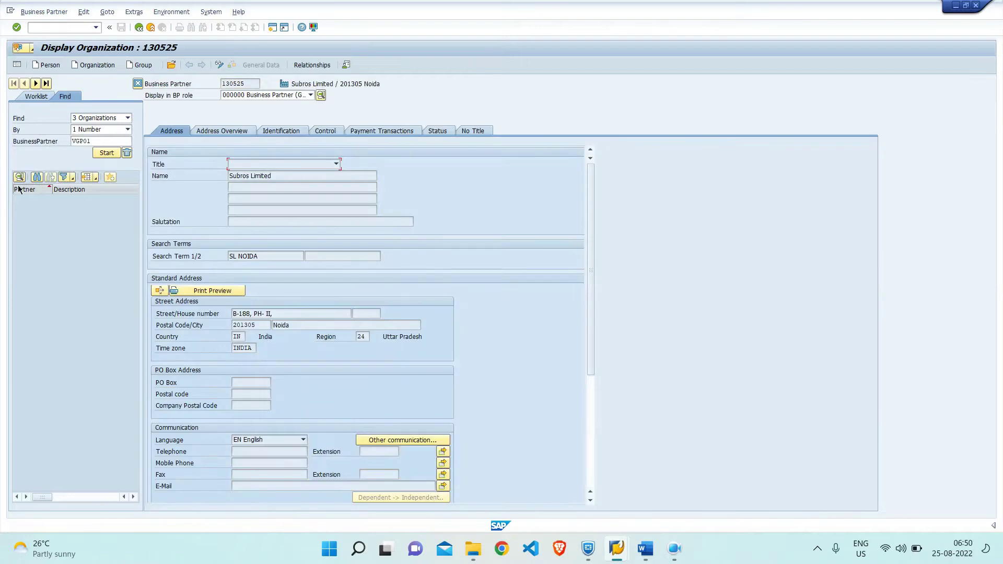
Step: Display the partner's purchasing data in the FLVN01 Vendor role for purchasing organization GPDC and check its Automatic PO setting
left_click(311, 95)
left_click(254, 135)
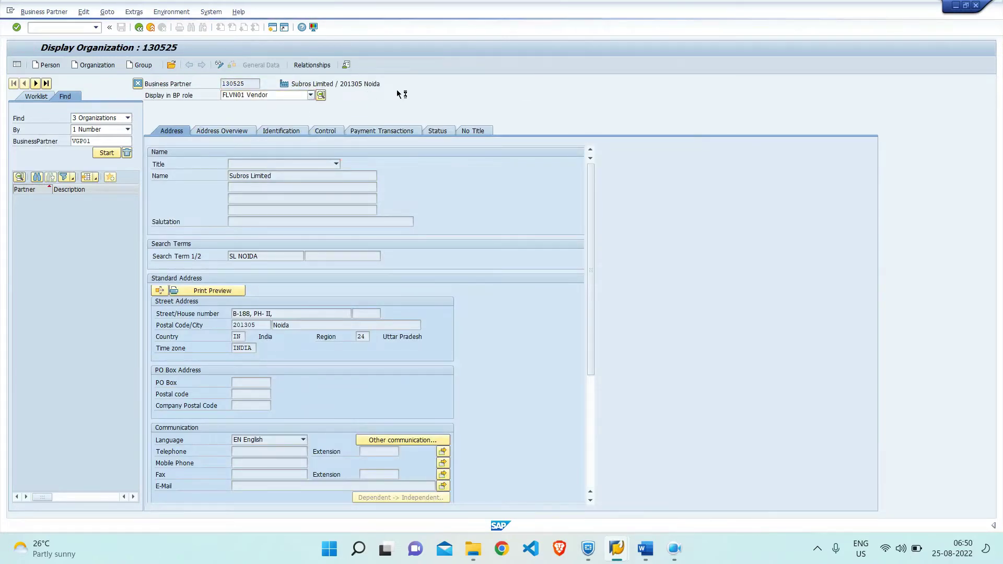
left_click(306, 65)
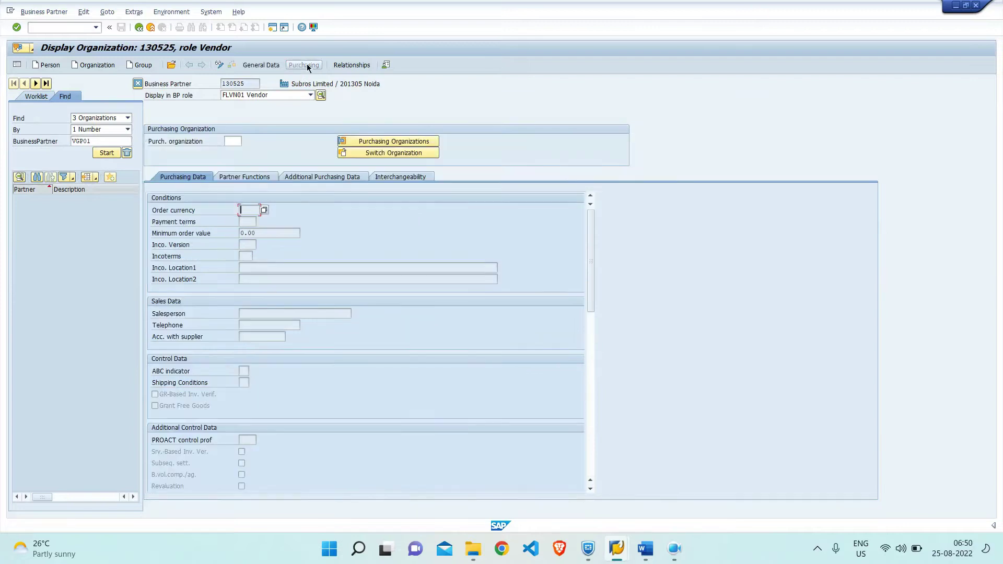
left_click(233, 141)
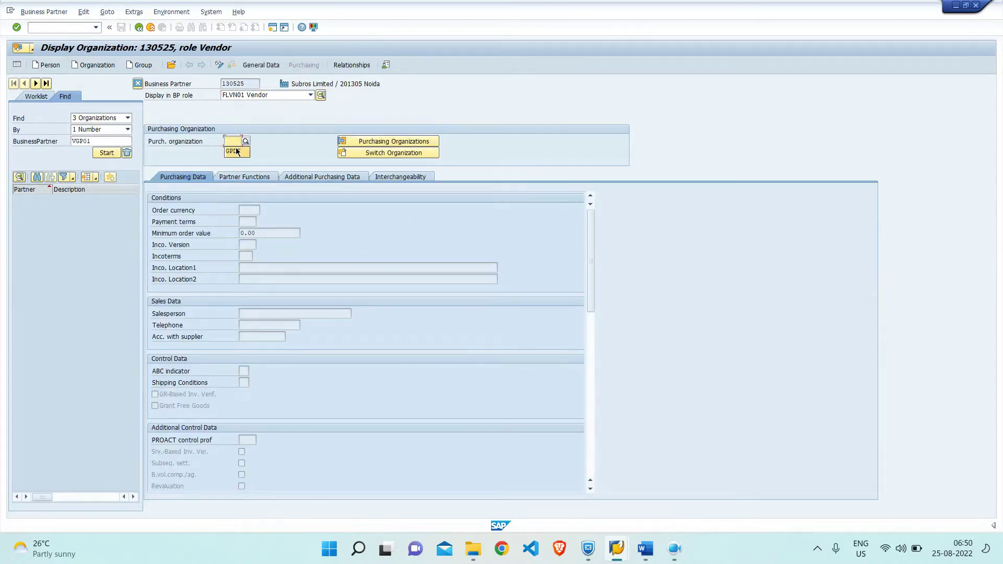
left_click(236, 152)
key("Return")
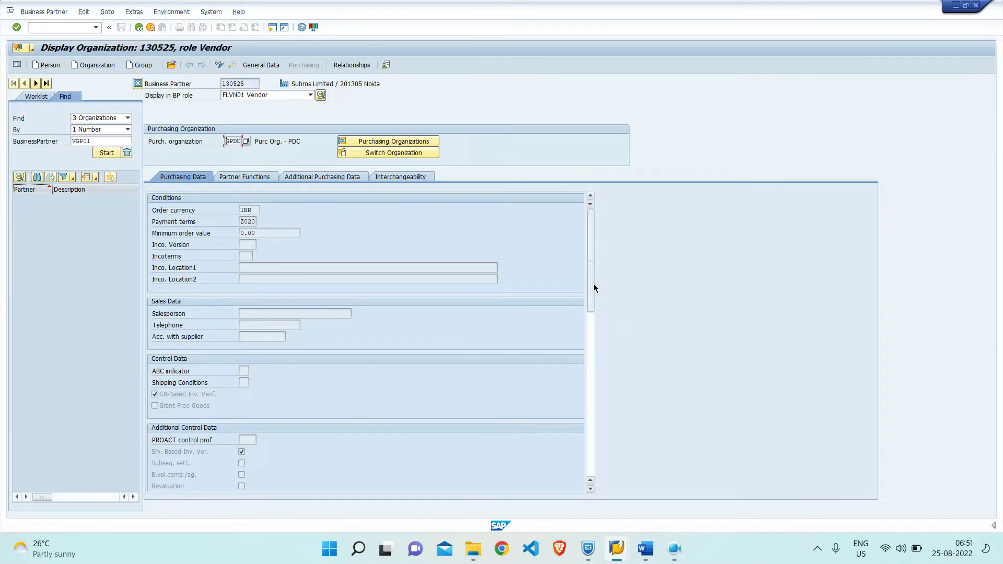
left_click_drag(592, 284, 603, 394)
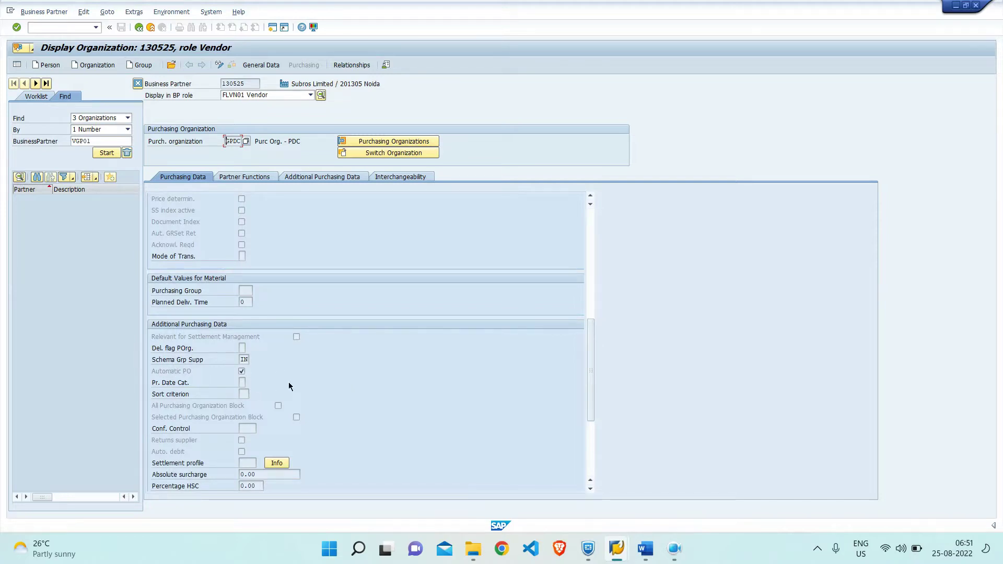
Step: Open the source list in transaction ME01 for material BPOTCMBADC12OL and plant GP02
left_click(73, 28)
type("/nme01")
key("Return")
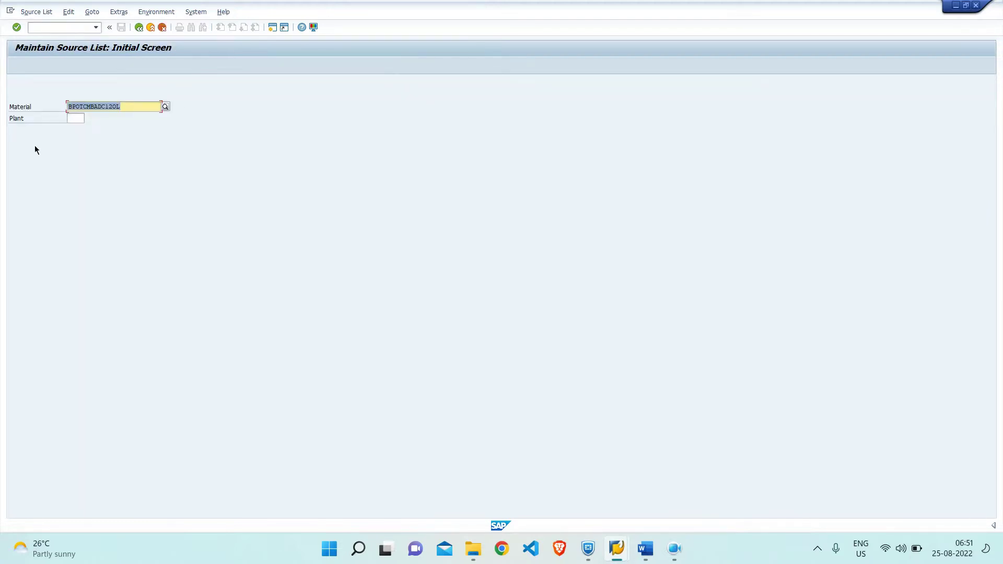
left_click(75, 118)
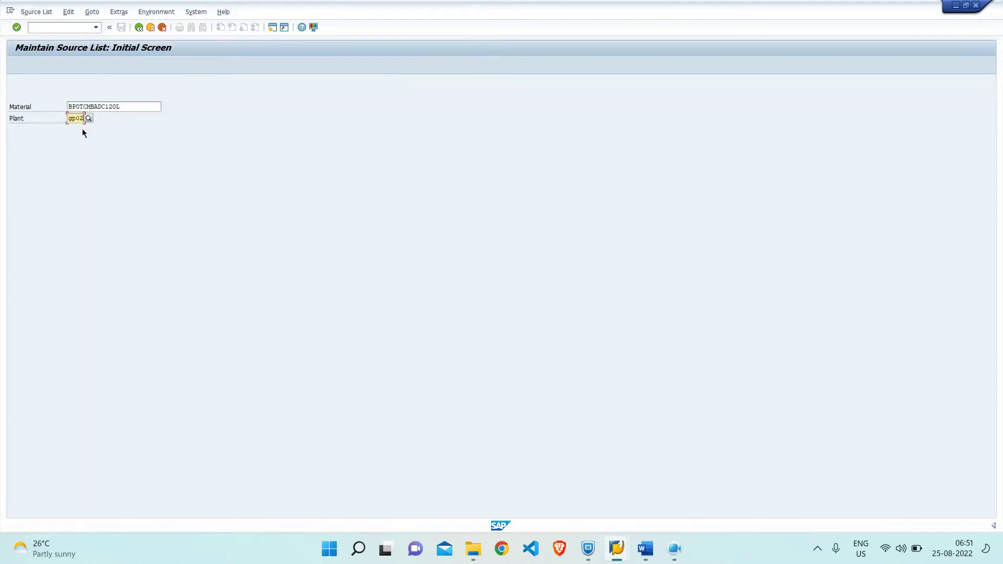
key("Return")
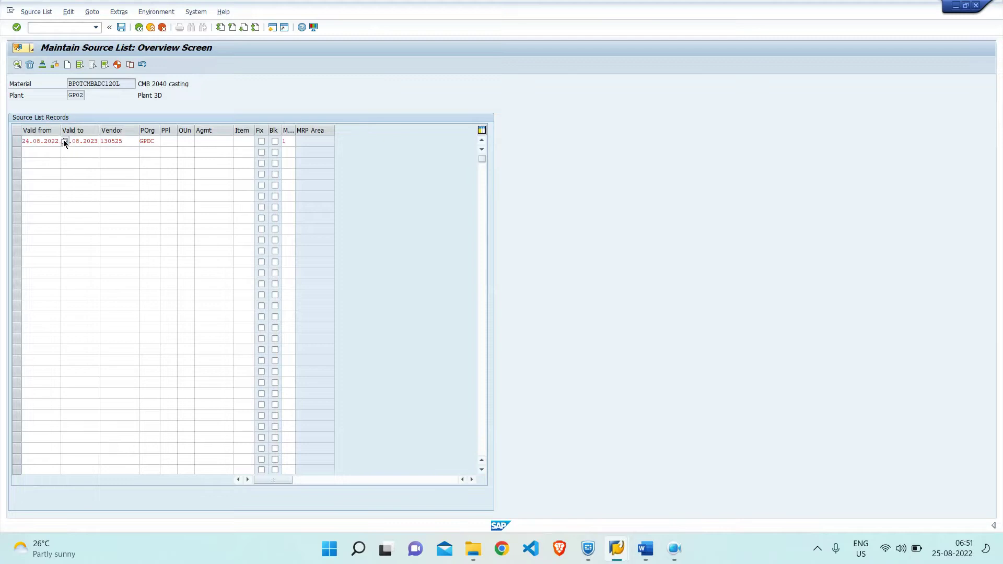
Step: Set the valid-from date of the vendor's source list record to 25.08.2022
left_click(64, 140)
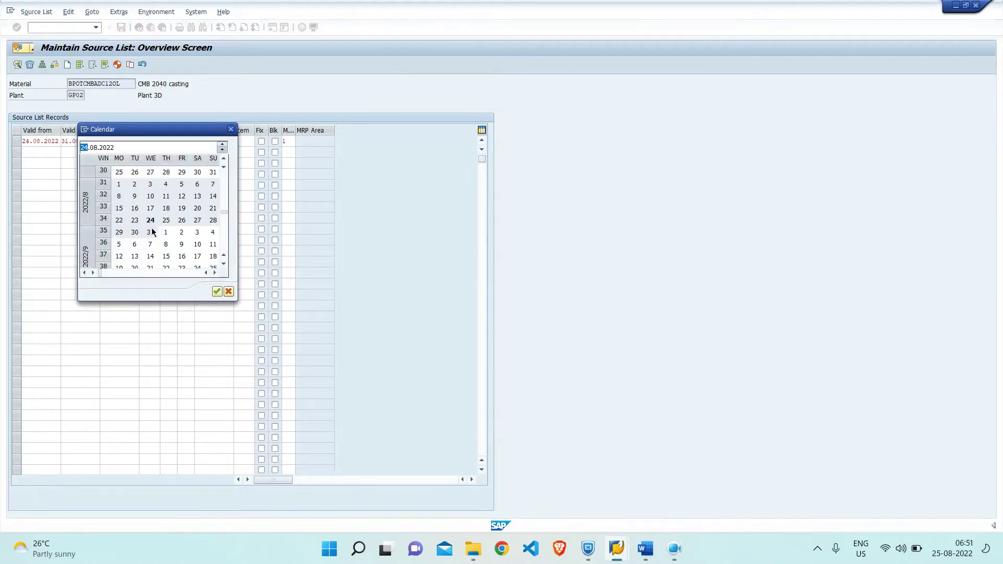
double_click(166, 220)
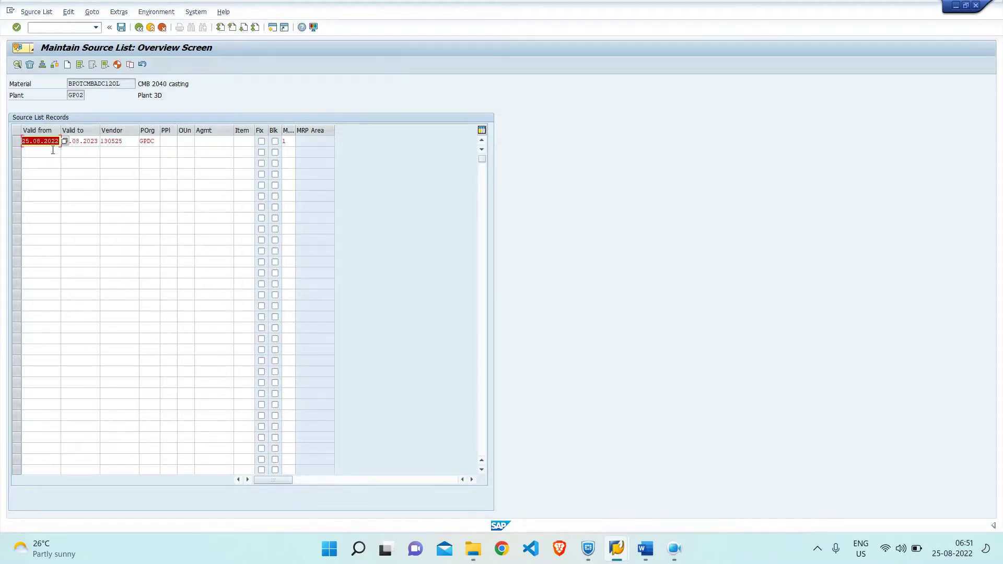
left_click(131, 141)
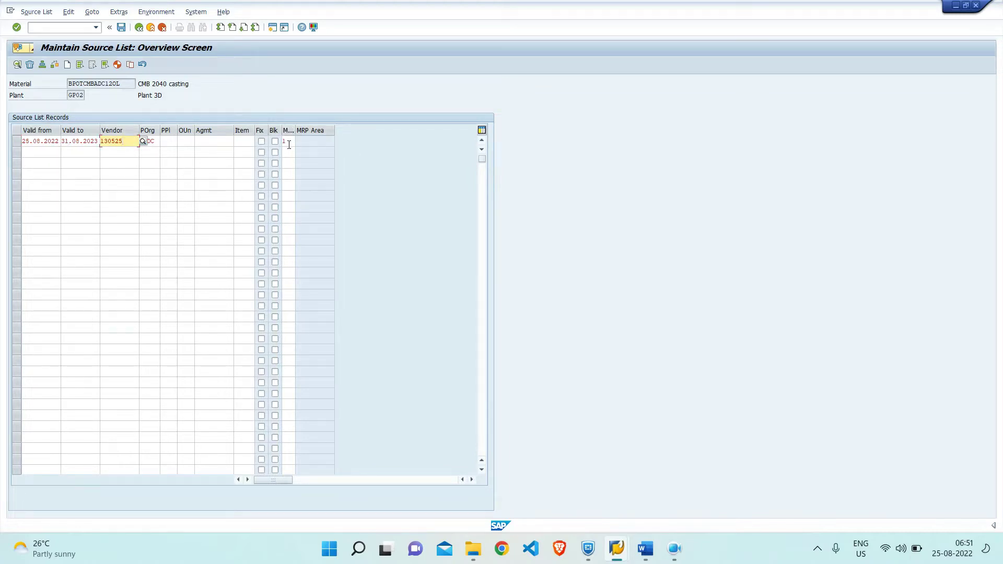
Step: Widen the MRP column, set the record's usage to 1 (Record relevant to MRP), and save the source list
left_click(292, 141)
left_click_drag(296, 130, 337, 130)
left_click(340, 141)
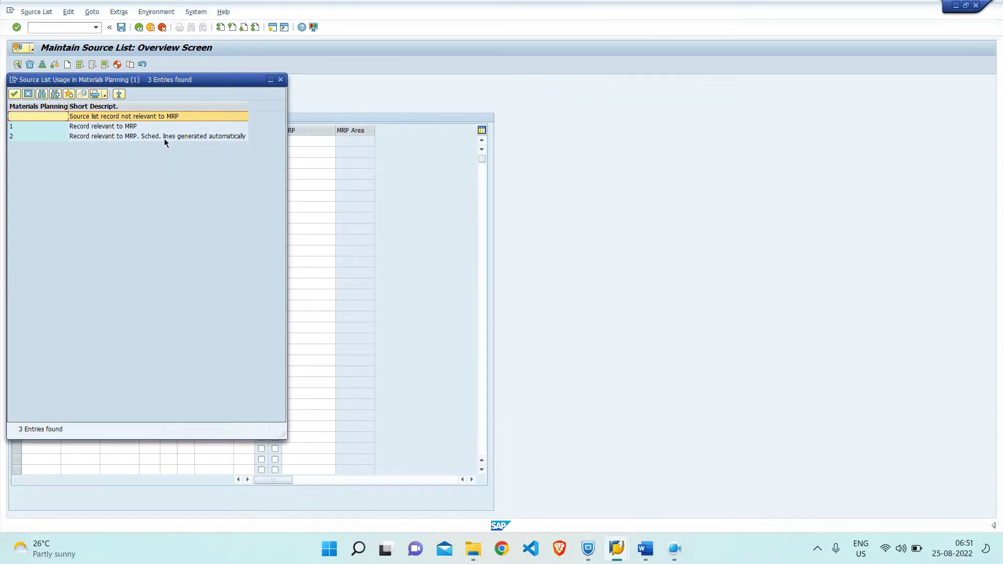
double_click(87, 127)
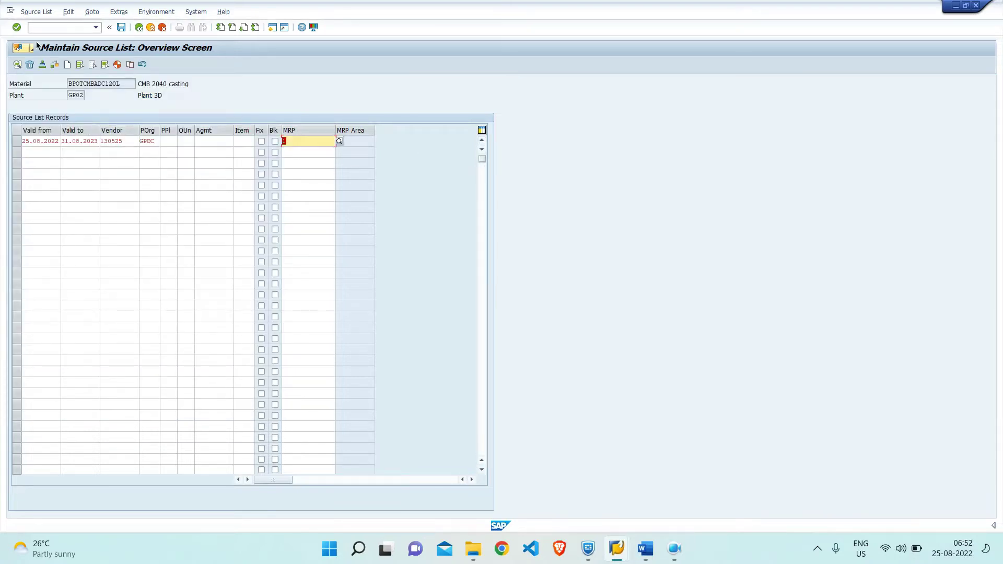
left_click(121, 27)
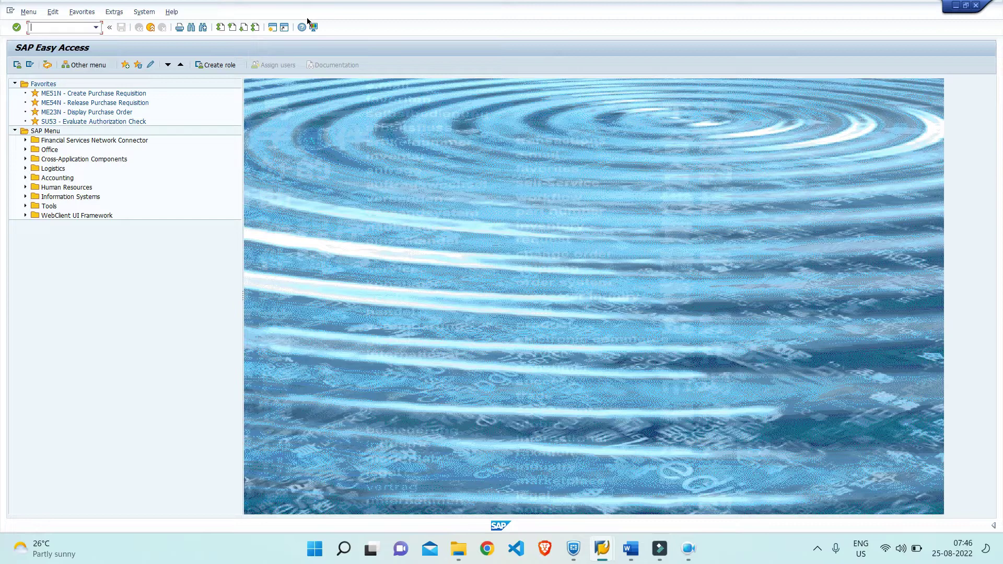
Step: Open the vendor's info record in transaction ME12 for material BPOTCMBADC12OL and purchasing organization GPDC
type("ME12")
key("Return")
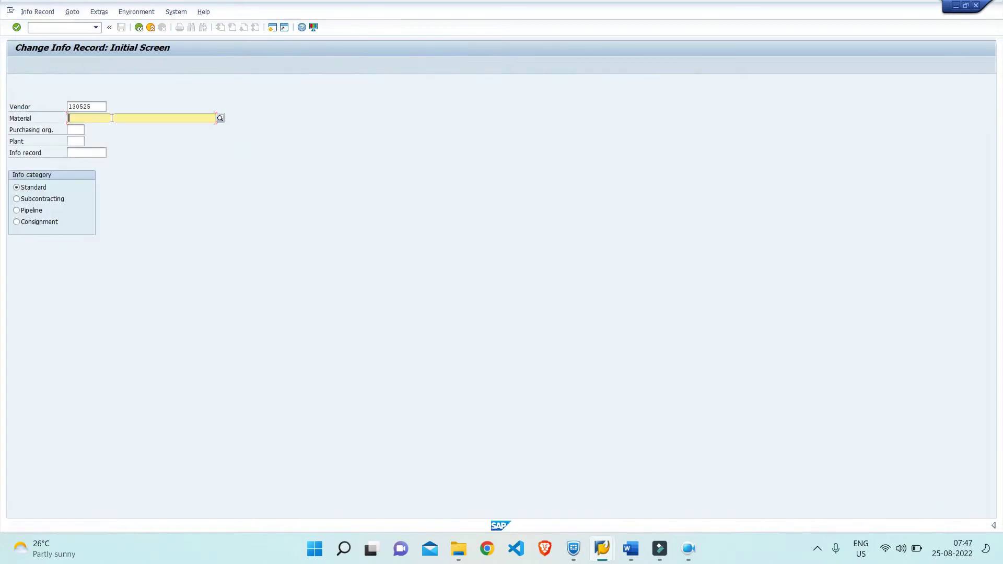
type("BPOTCMBADC120L")
left_click(81, 129)
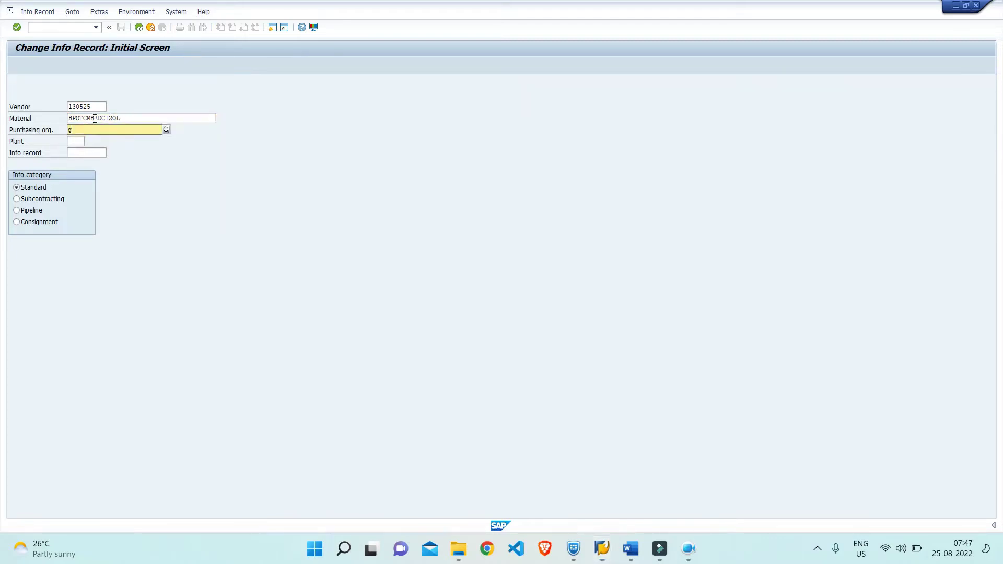
type("gpdc")
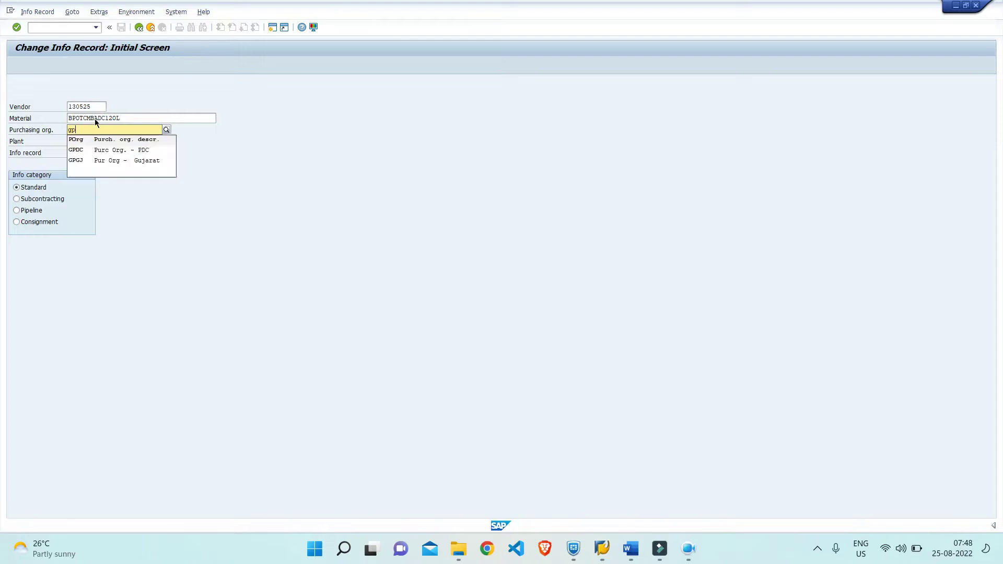
key("Return")
key("Return")
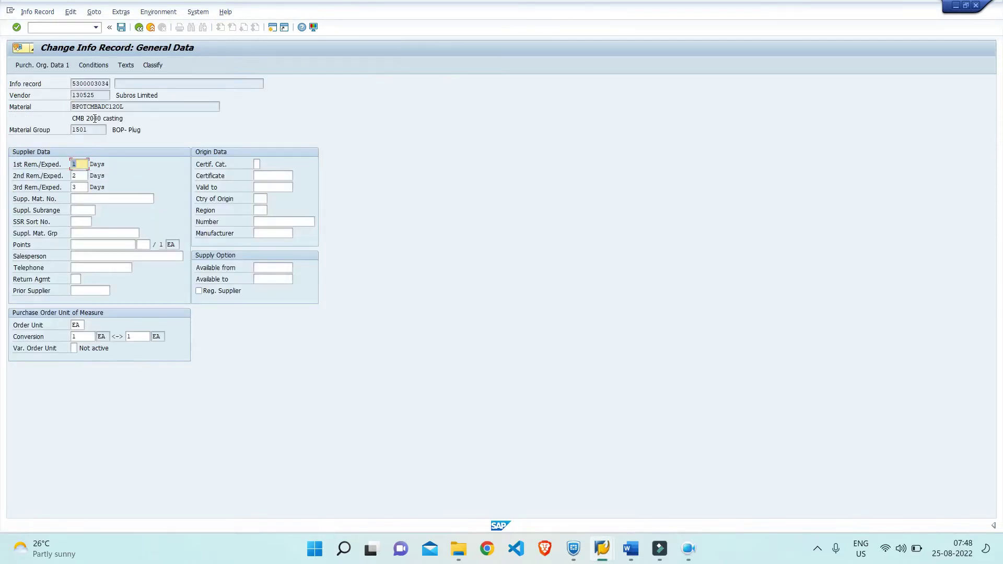
Step: Display the info record's Purch. Organization Data 1 and Purch. Organization Data 2 to check its settings
left_click(55, 65)
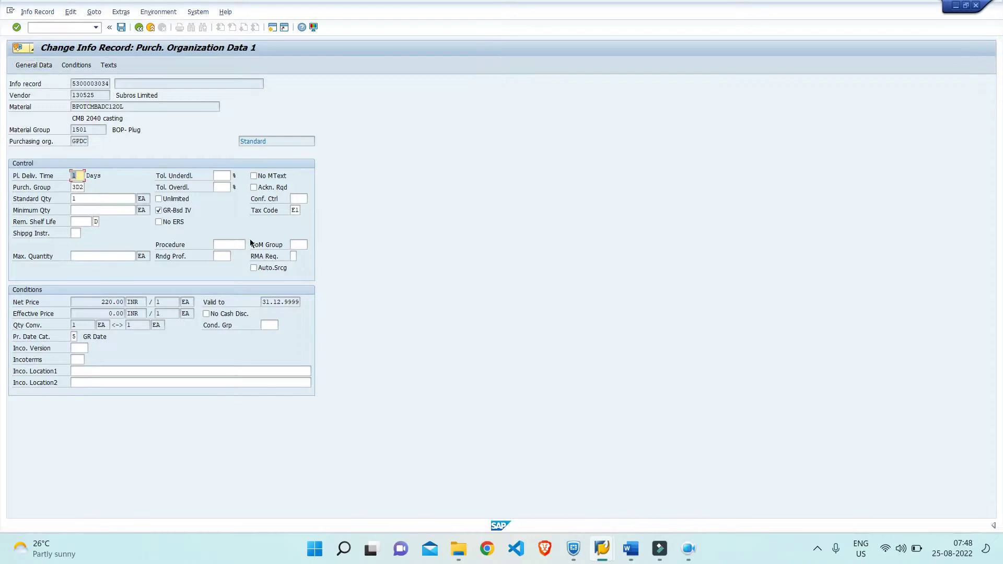
left_click(118, 13)
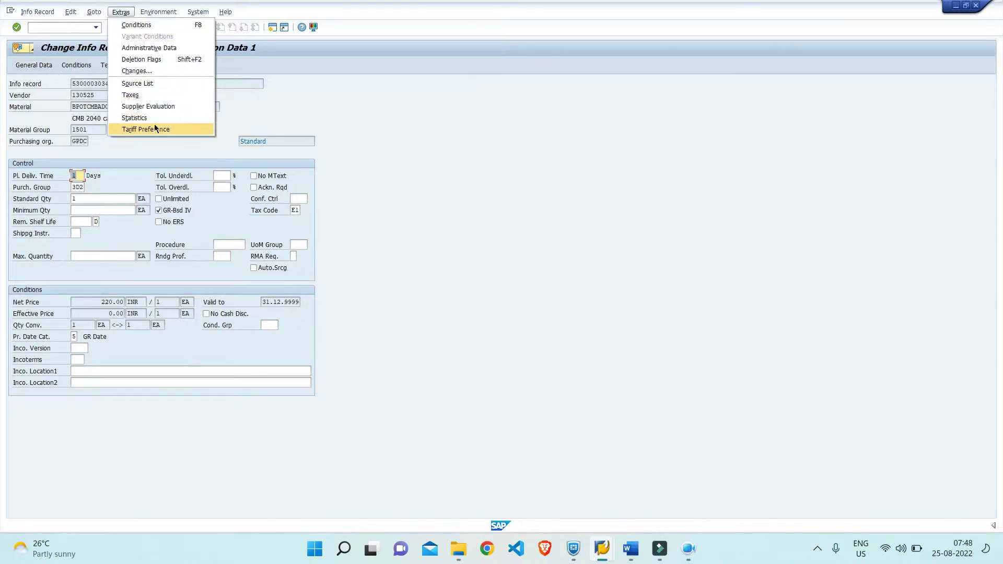
mouse_move(94, 12)
left_click(124, 48)
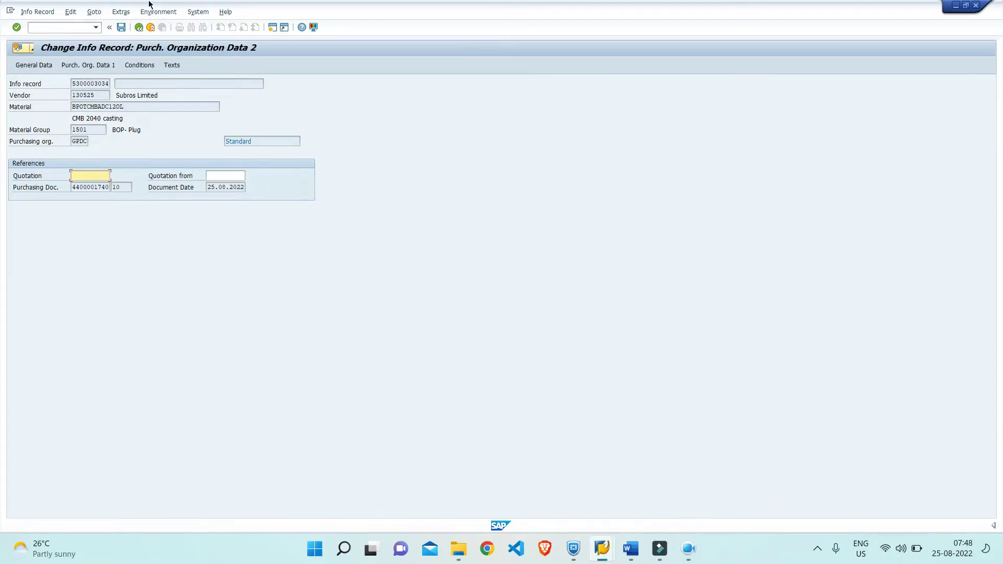
Step: Open the source list for plant GP02 from the info record, check the record's validity dates, and save it
left_click(121, 12)
left_click(150, 89)
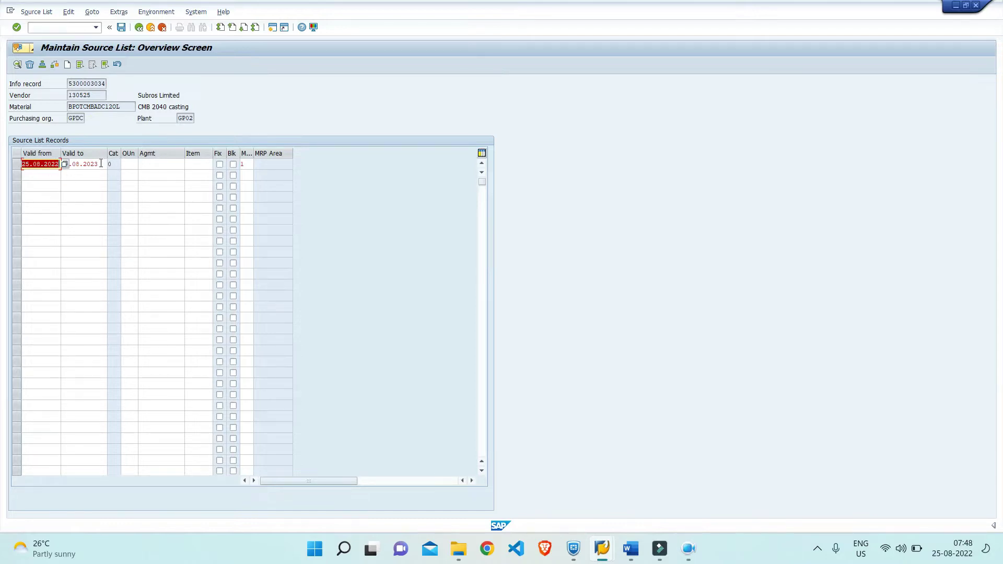
left_click(100, 164)
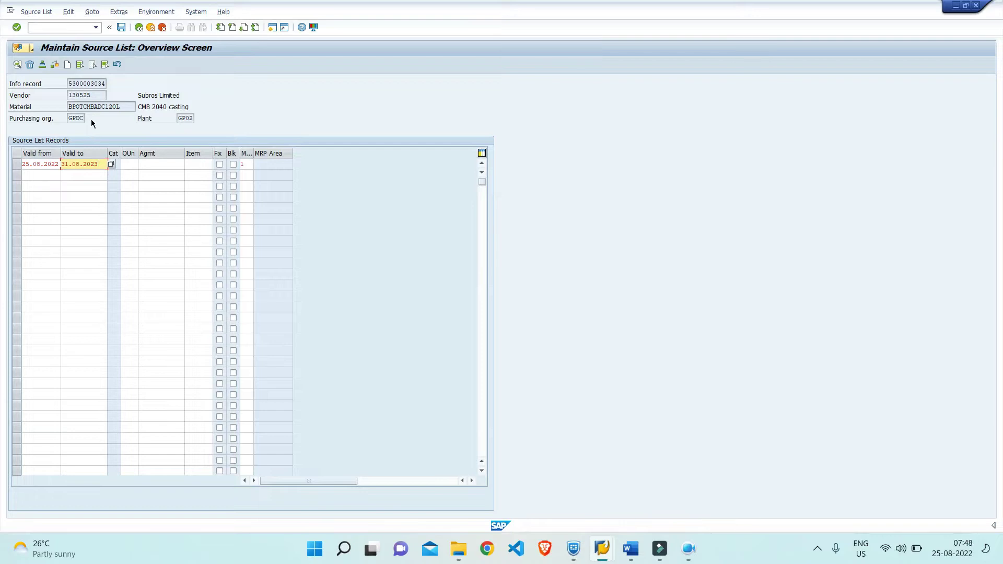
left_click(121, 28)
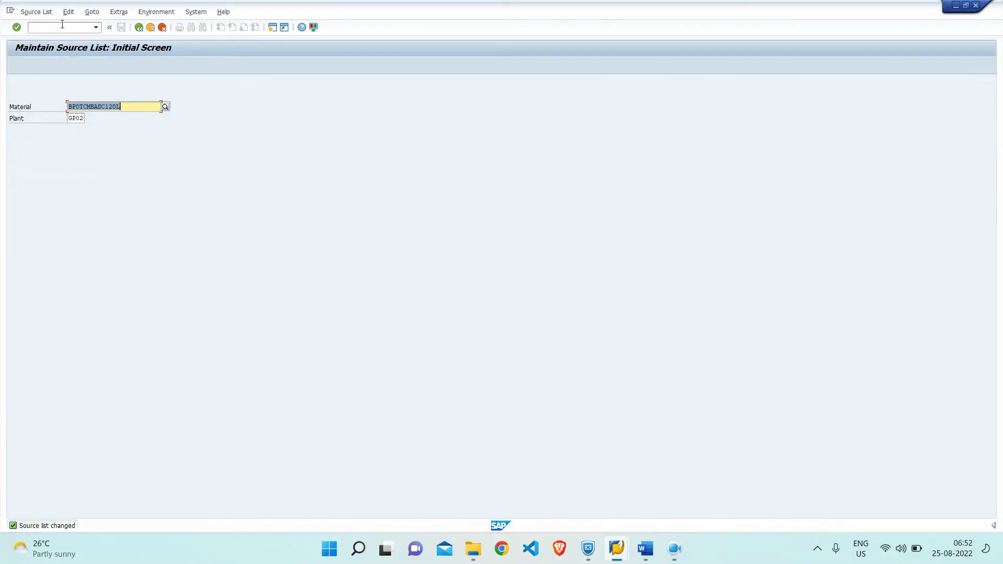
Step: Open transaction MD61 to create planned independent requirements for material BPOTCMBADC12OL in plant GP02
left_click(67, 28)
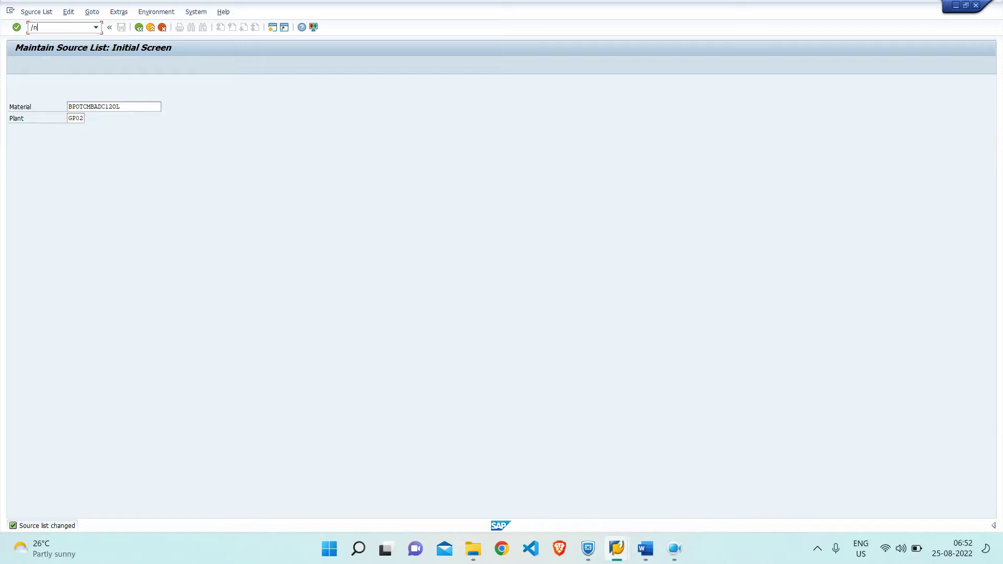
type("md61")
key("Return")
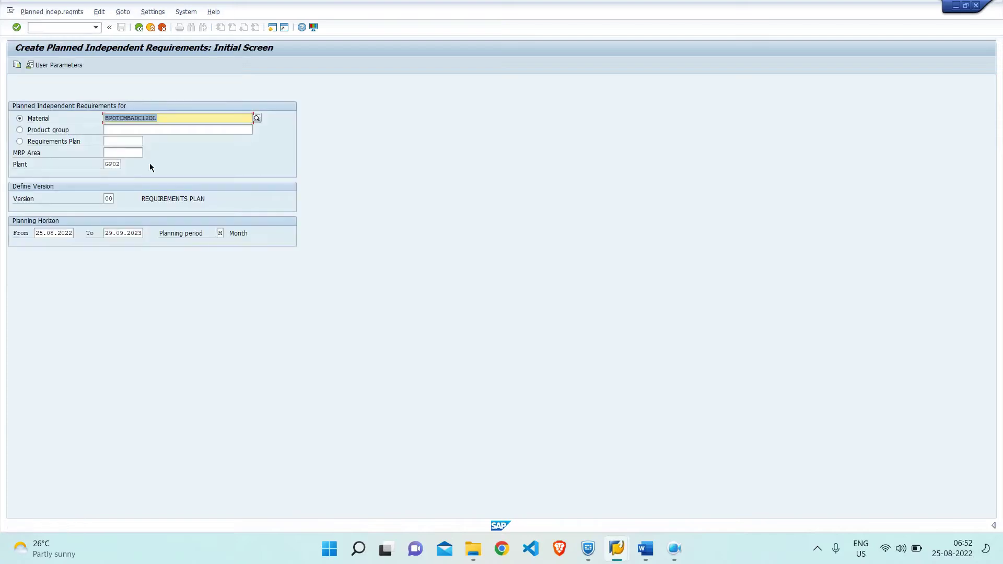
Step: Set the end date of the planning horizon to 28.08.2022
left_click(142, 233)
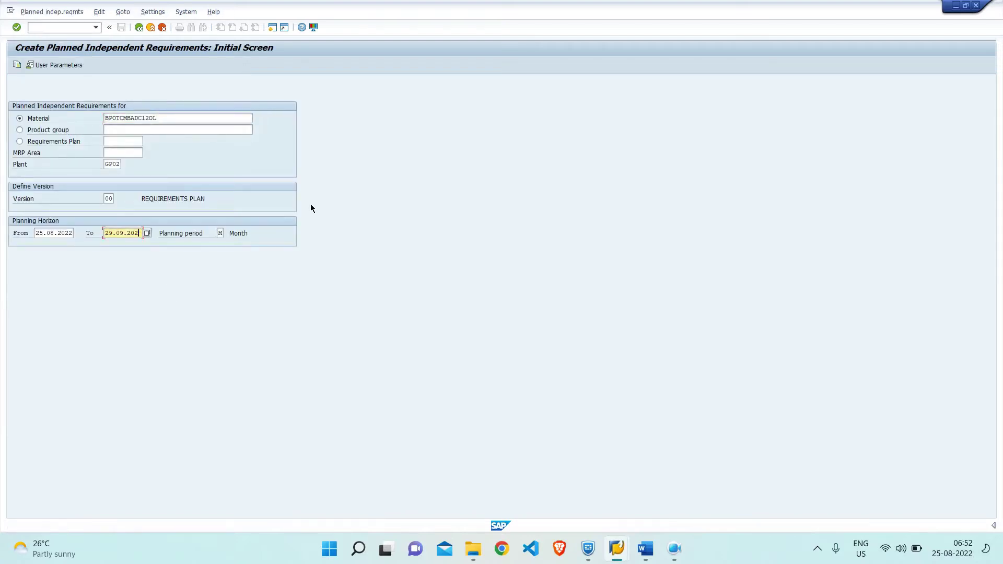
key("BackSpace")
key("BackSpace")
key("BackSpace")
key("BackSpace")
key("BackSpace")
key("BackSpace")
key("BackSpace")
key("BackSpace")
key("BackSpace")
key("Down")
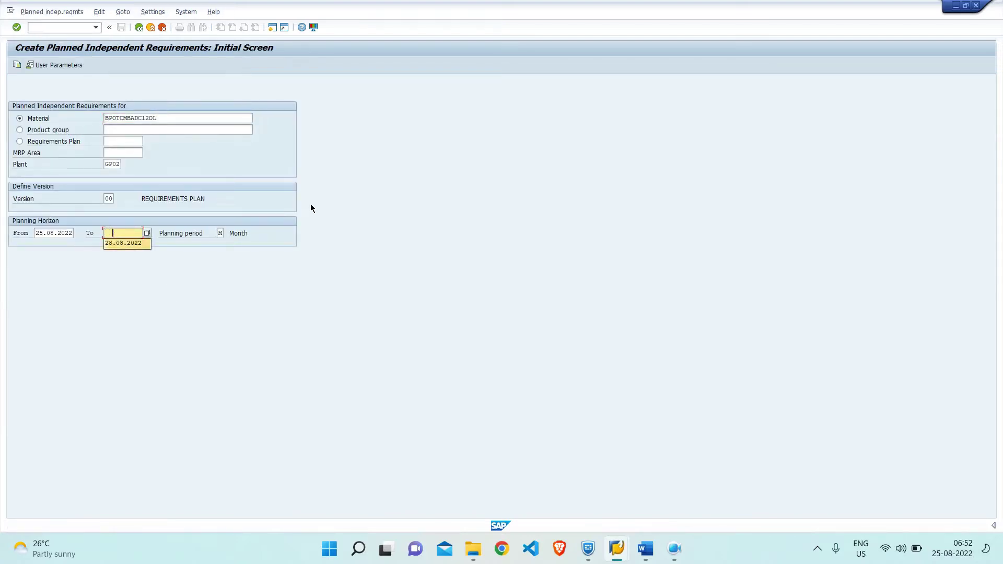
key("Return")
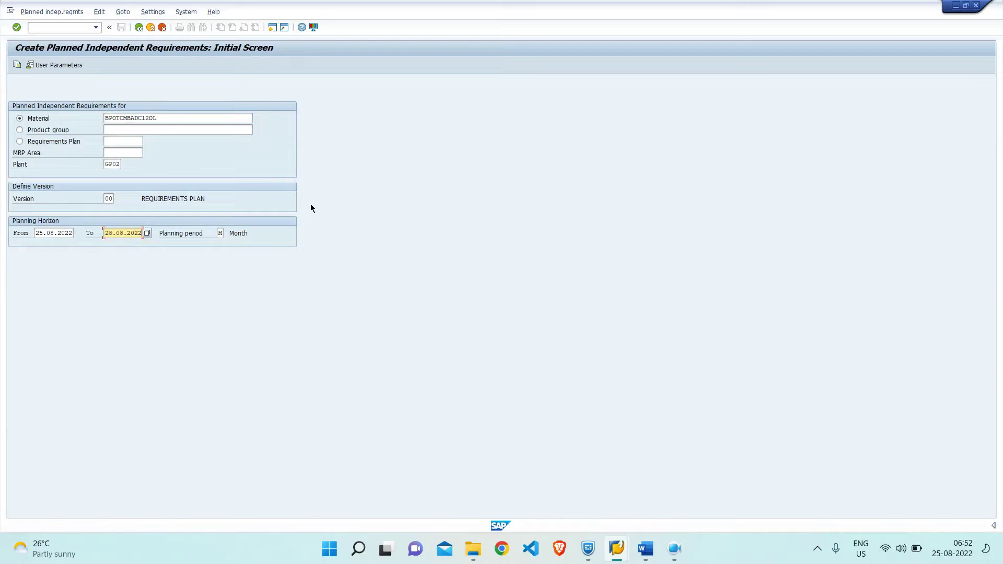
Step: Set the planning period to D (Day format) and open the planning table
left_click(227, 237)
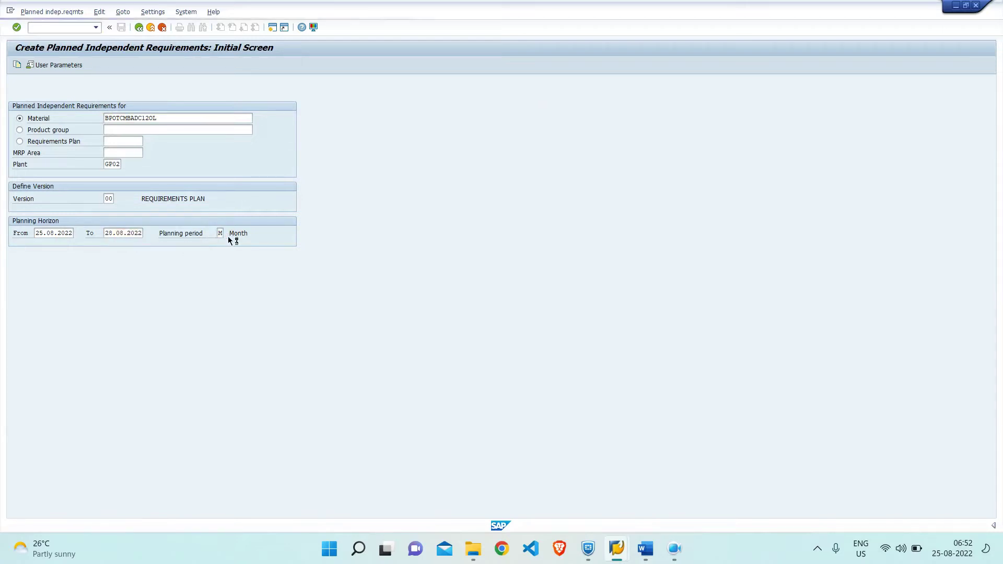
left_click(228, 236)
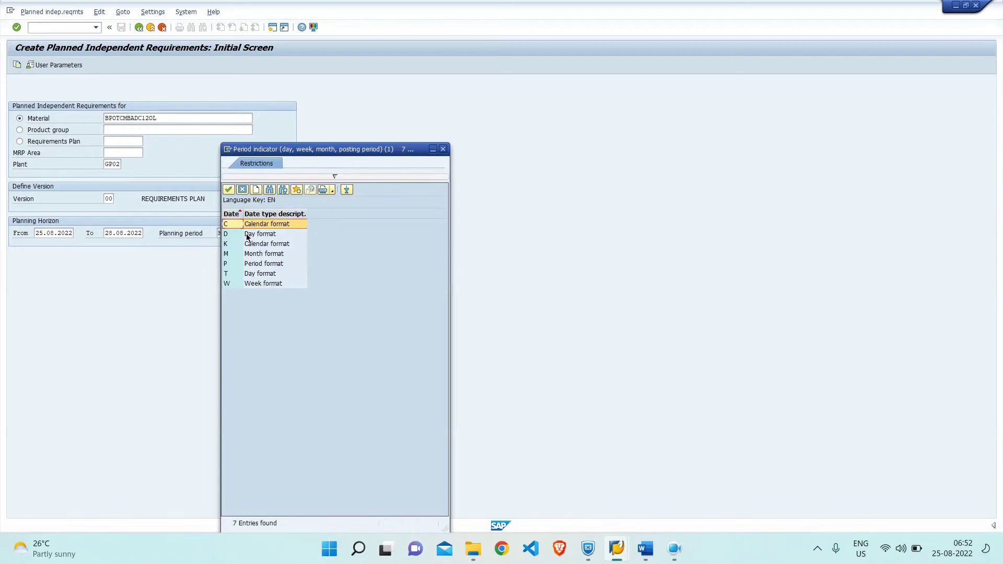
double_click(249, 233)
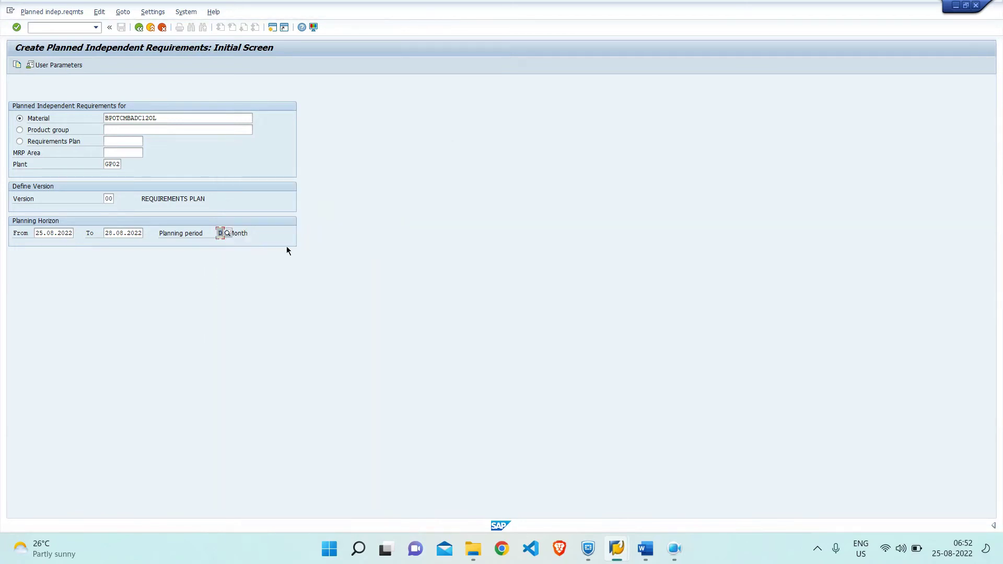
key("Return")
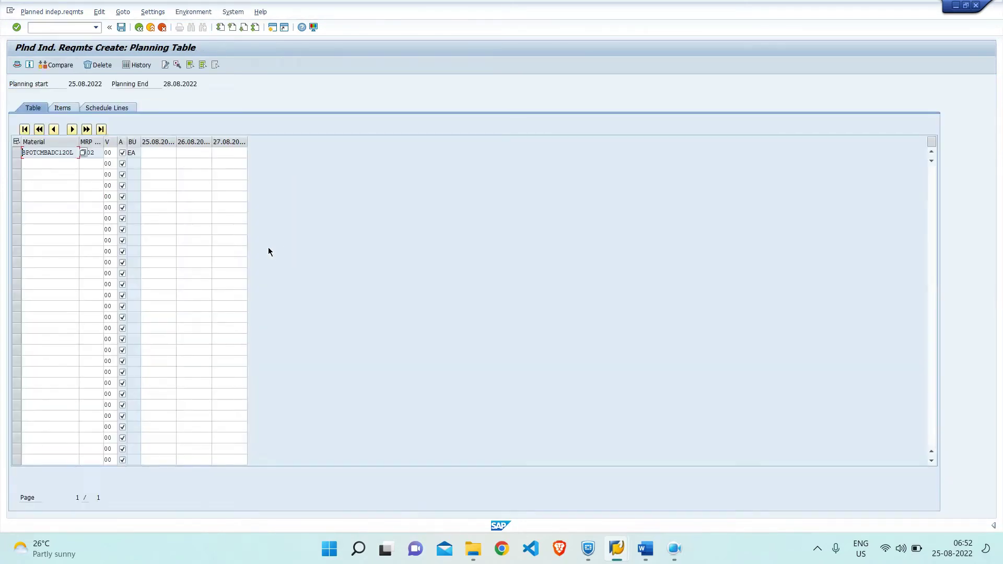
Step: Enter a requirement of 2000 for each of 25.08.2022, 26.08.2022 and 27.08.2022, and save the planned independent requirements
left_click(166, 153)
key("Tab")
type("2000")
key("Tab")
type("2,000")
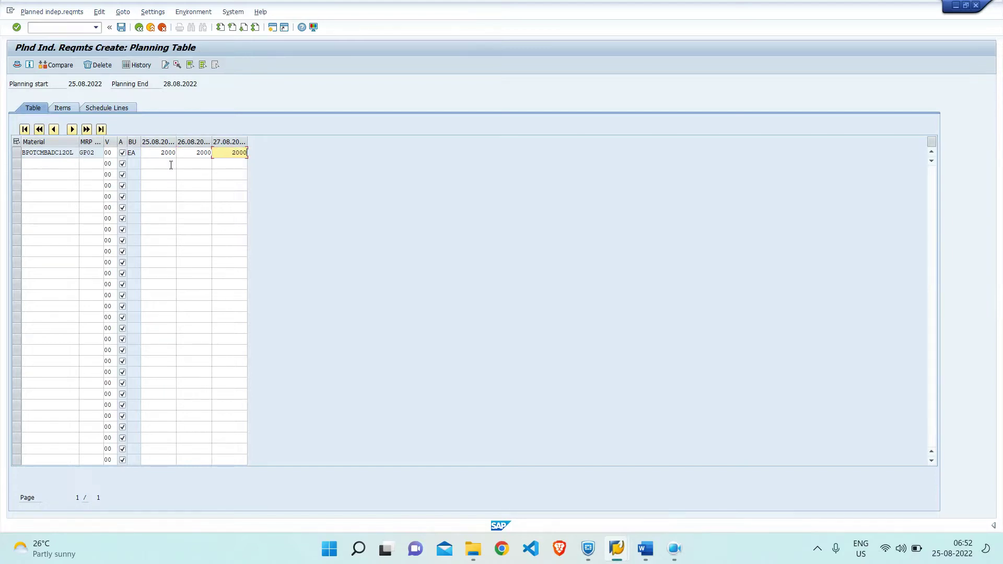
key("Return")
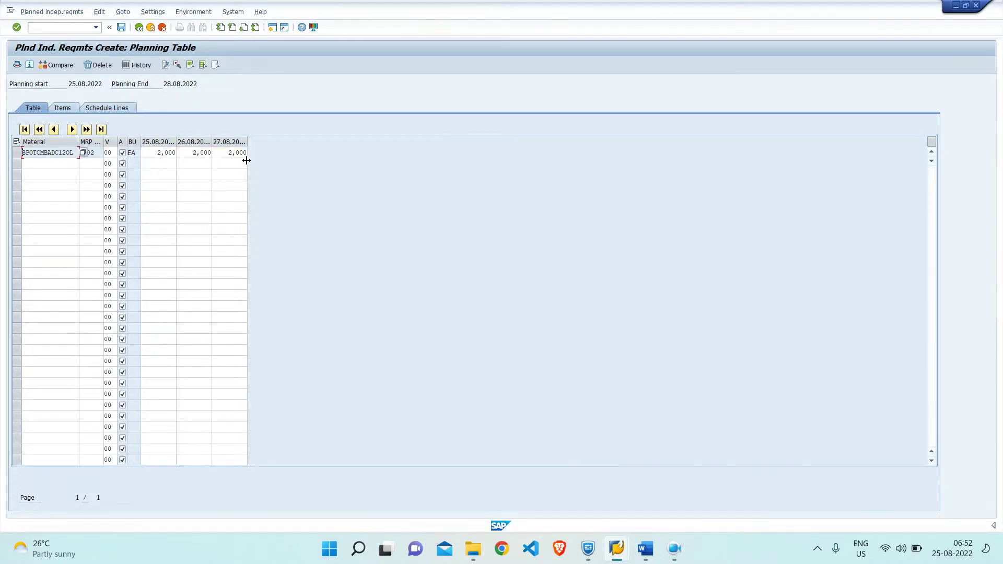
left_click(123, 28)
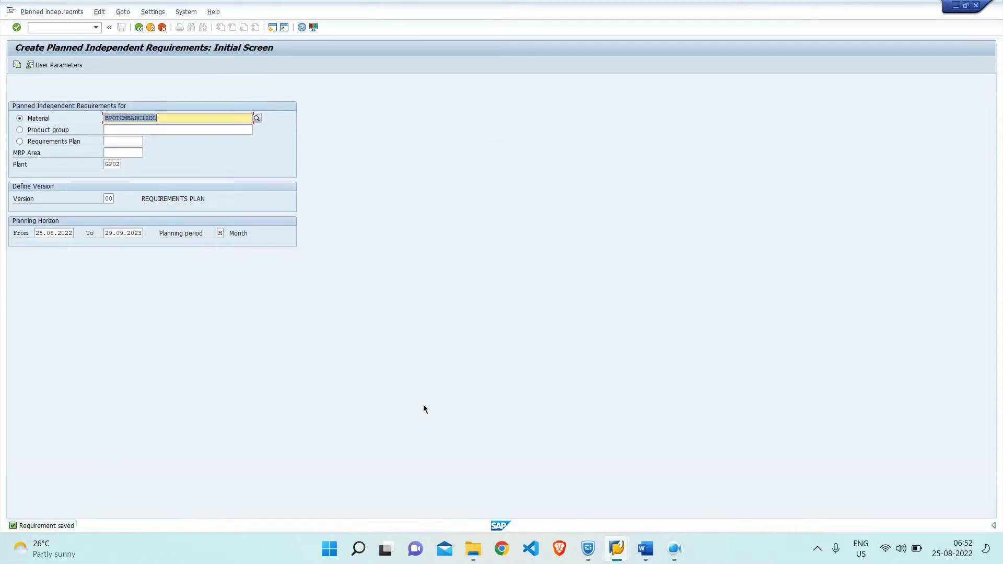
Step: Return to the SAP Easy Access screen and open the material display transaction MM03
left_click(616, 549)
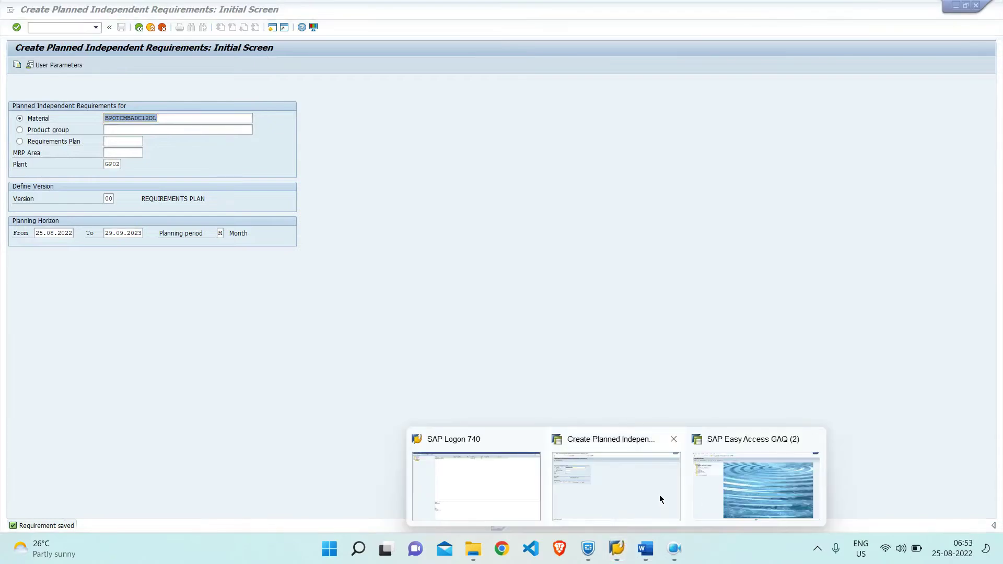
left_click(642, 487)
left_click(138, 27)
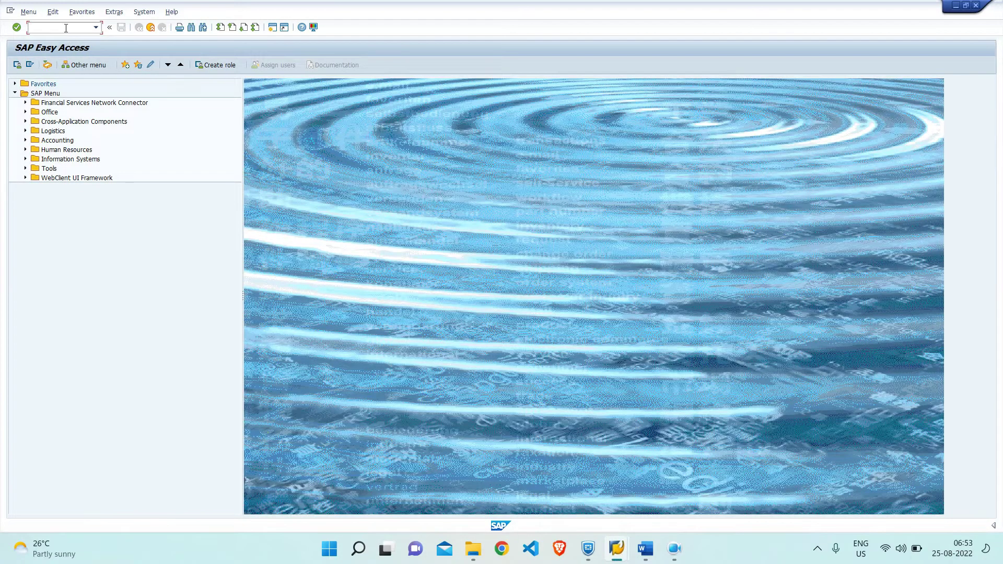
type("/m")
key("BackSpace")
key("BackSpace")
type("mm03")
key("Return")
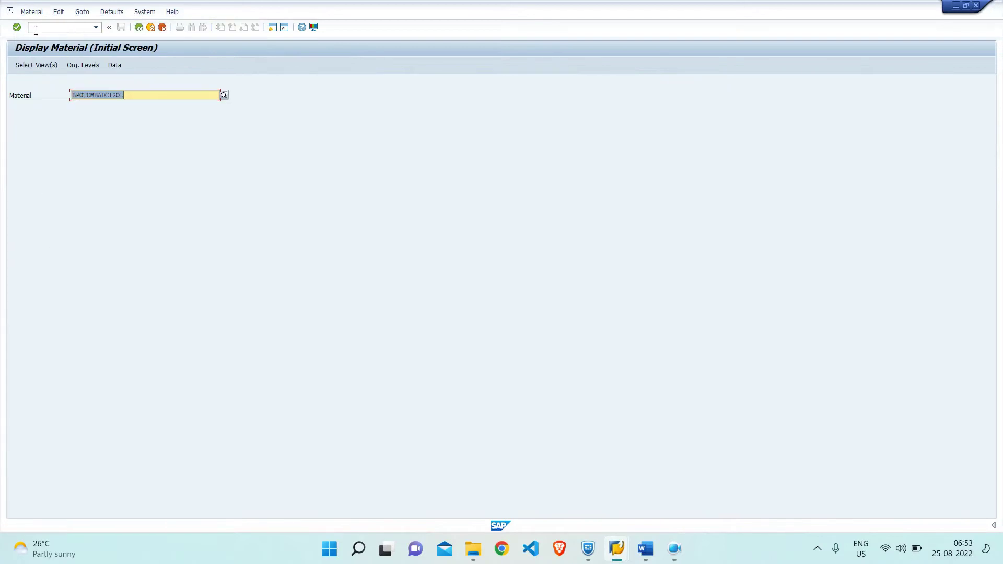
Step: Display the MRP 1 and MRP 2 views of material BPOTCMBADC12OL for plant GP02 and check its safety stock
key("Return")
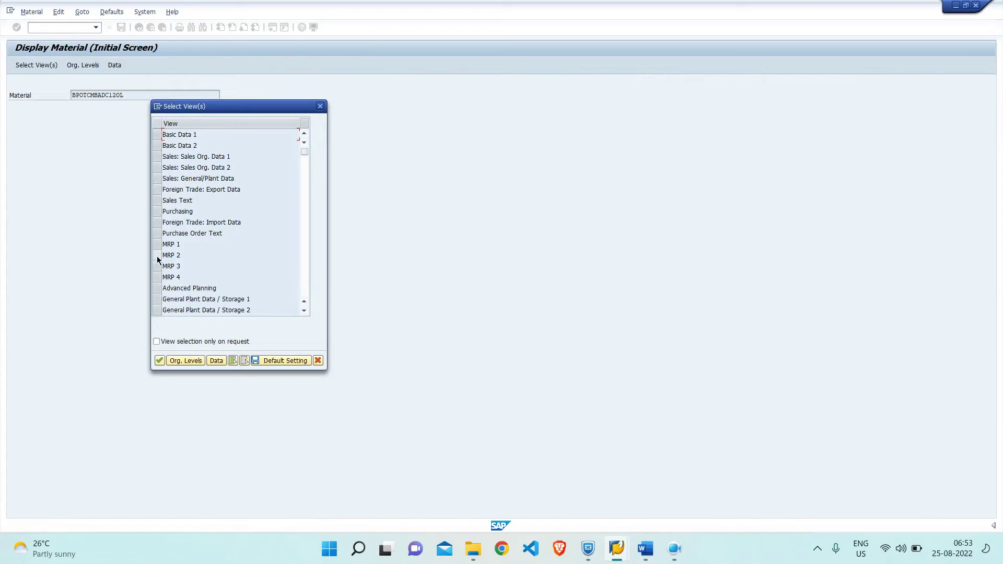
left_click(157, 256)
left_click(157, 244)
key("Return")
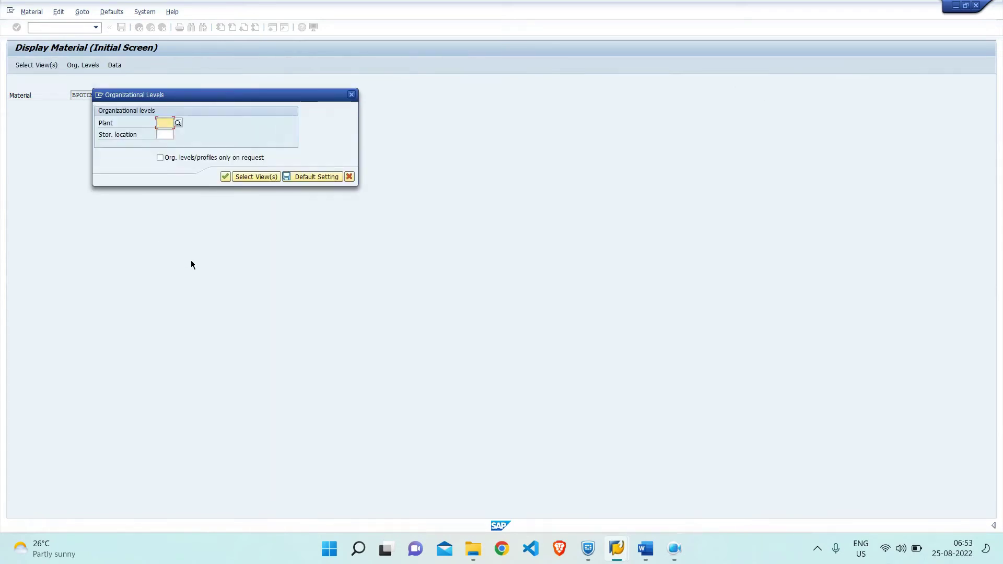
type("1")
key("Down")
key("Return")
key("Return")
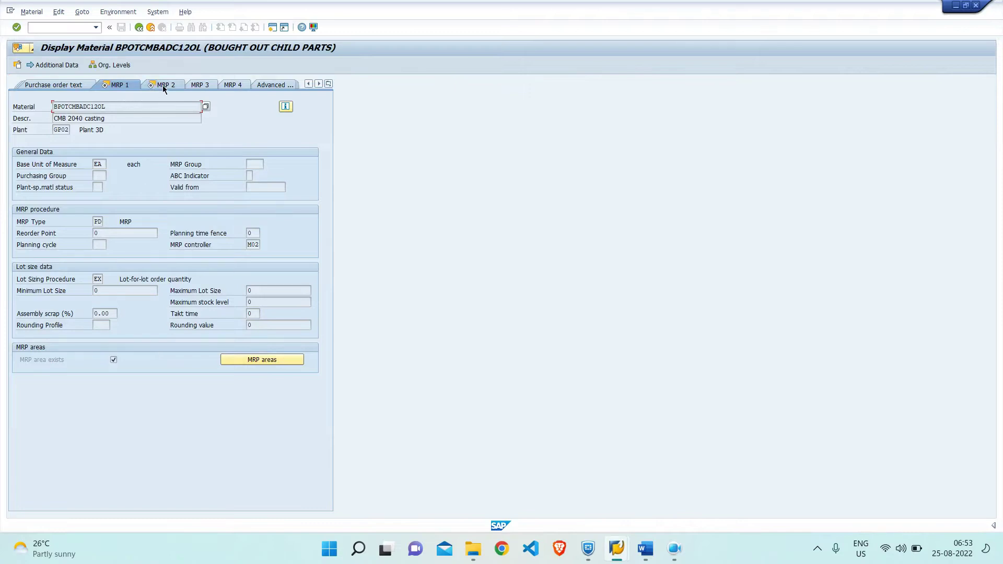
left_click(163, 85)
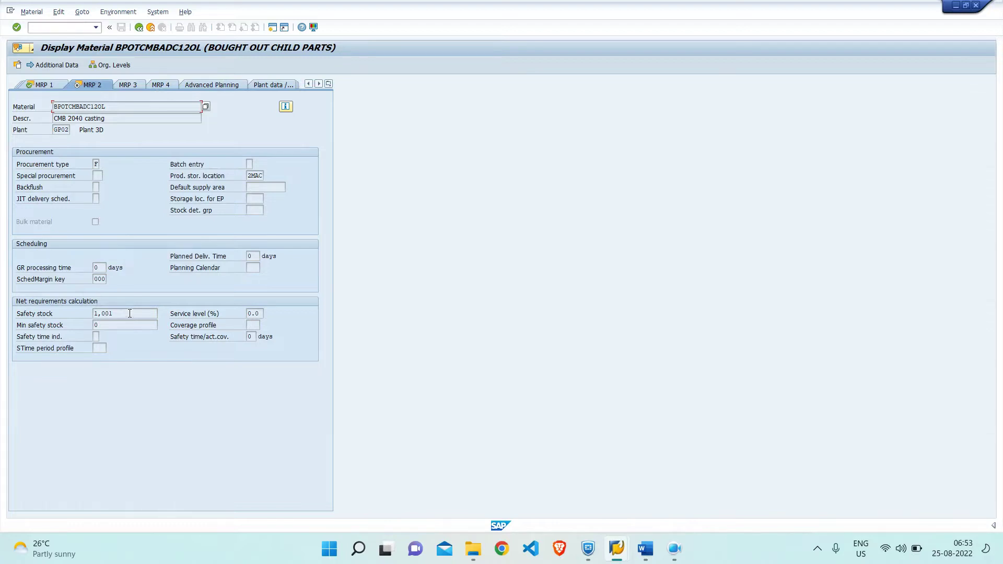
Step: Check the stock overview of material BPOTCMBADC12OL, and return to the SAP Easy Access screen
left_click(75, 28)
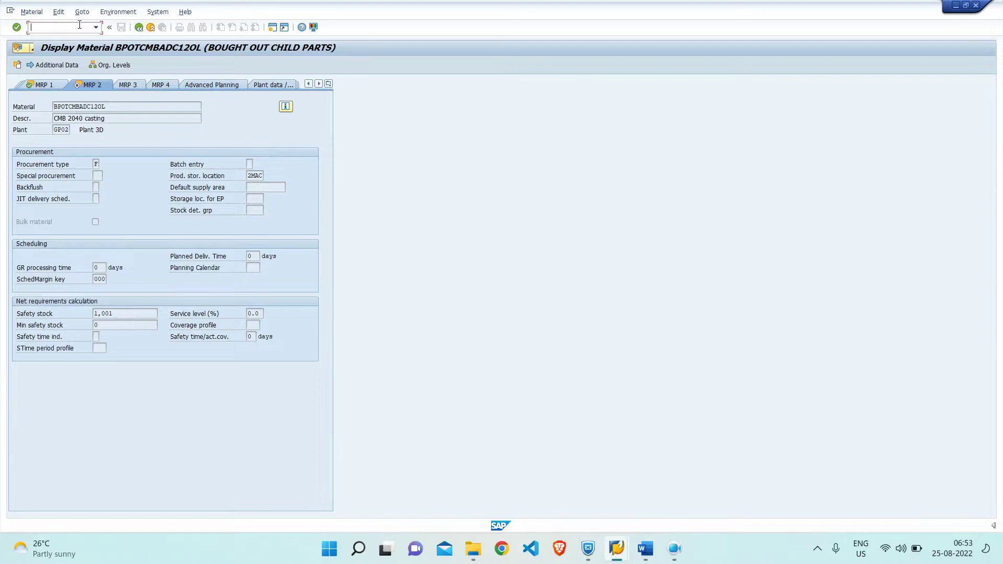
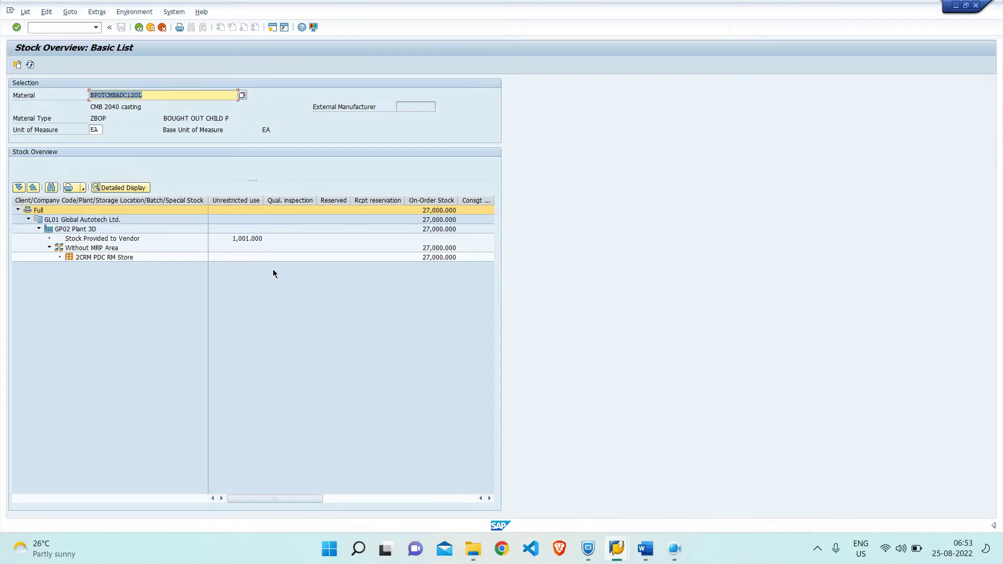
left_click(89, 27)
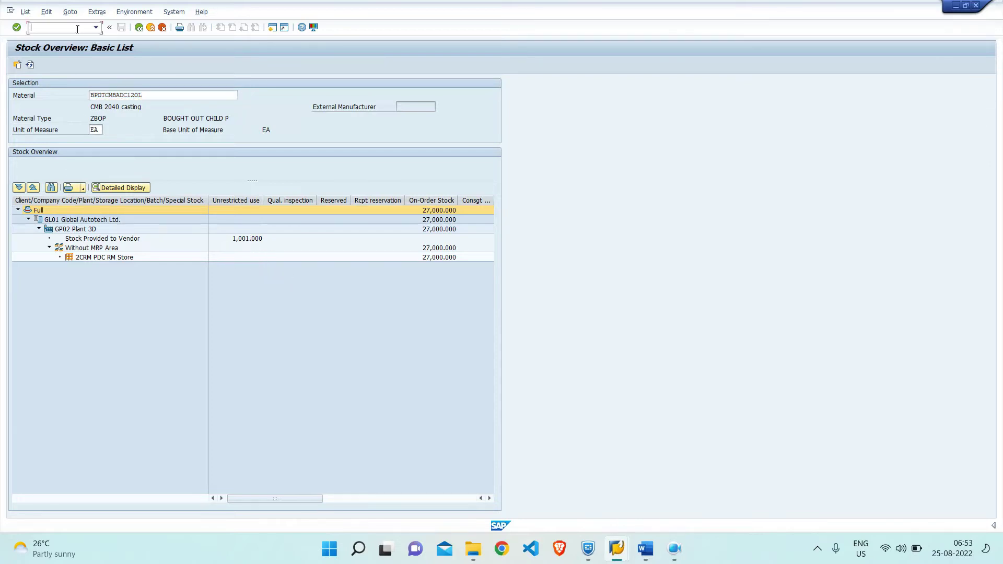
type("/n")
key("Return")
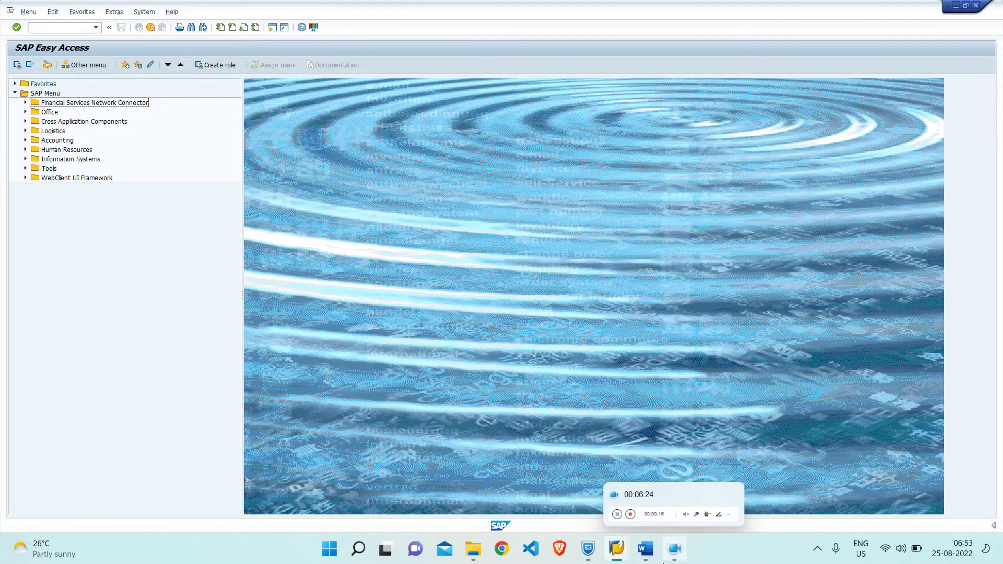
Step: Switch to the Outline Agreement document in Word and list 25, 26 and 27 on separate lines below "Auto PO creation"
left_click(646, 549)
double_click(239, 339)
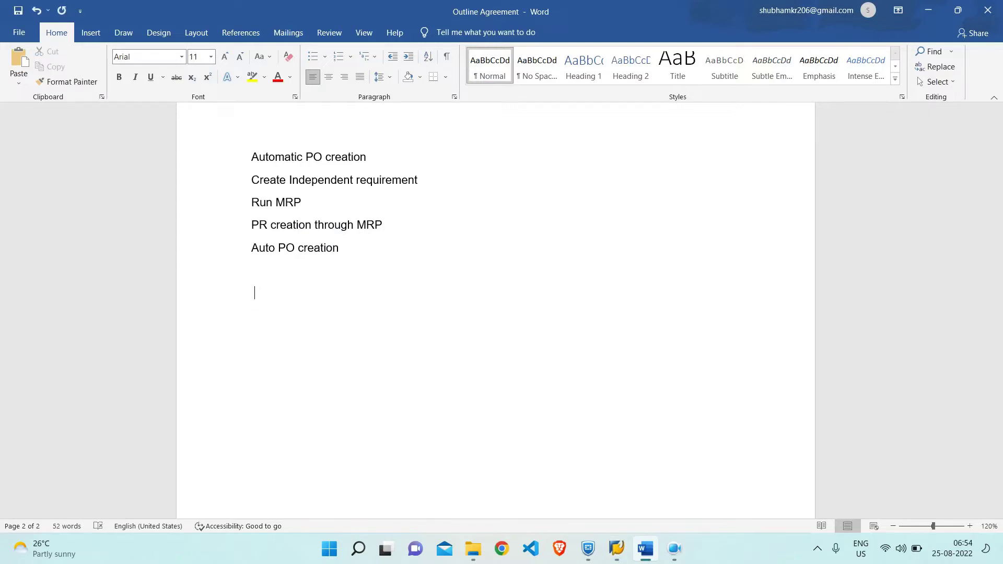
type("25")
key("Return")
type("26 ")
type("27")
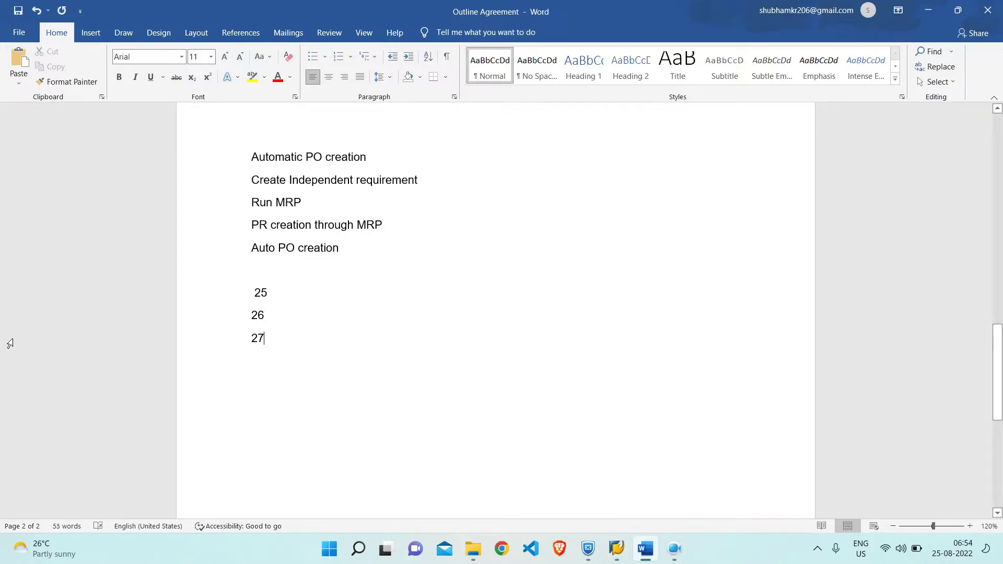
Step: Switch to the Create Planned Independent Requirements session in SAP and set the planning period to D (Day format)
key("alt+Tab")
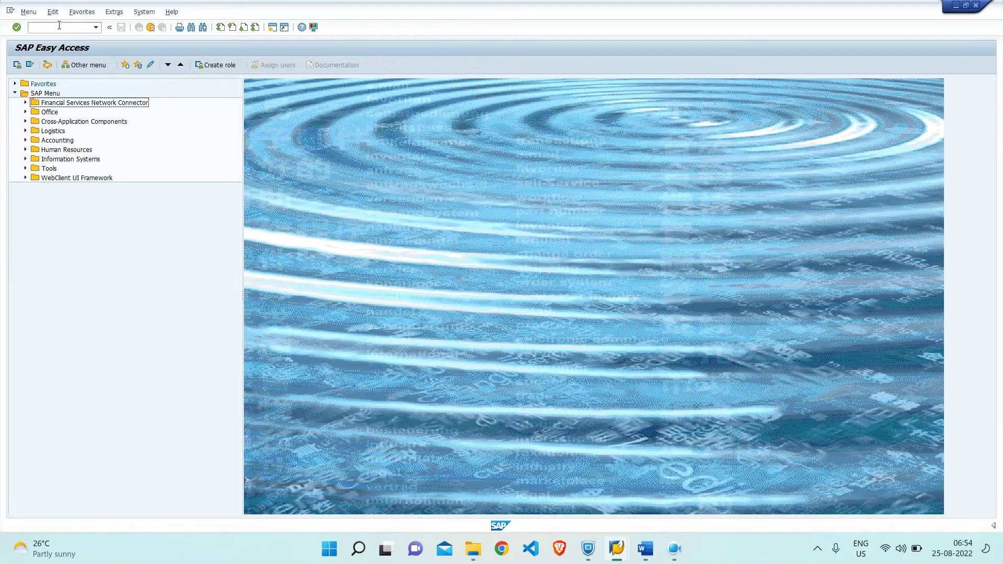
left_click(59, 25)
left_click(616, 548)
left_click(588, 500)
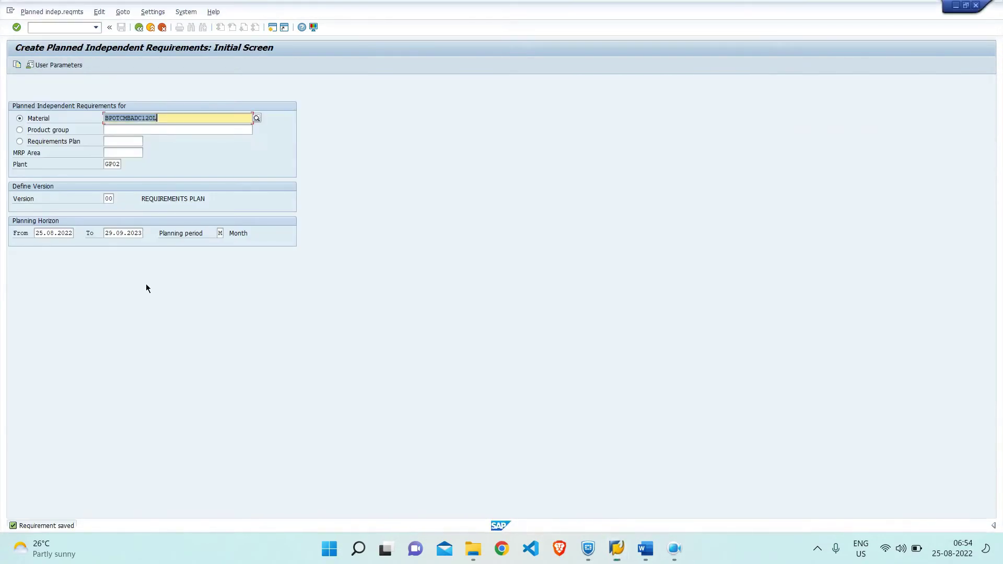
left_click(221, 232)
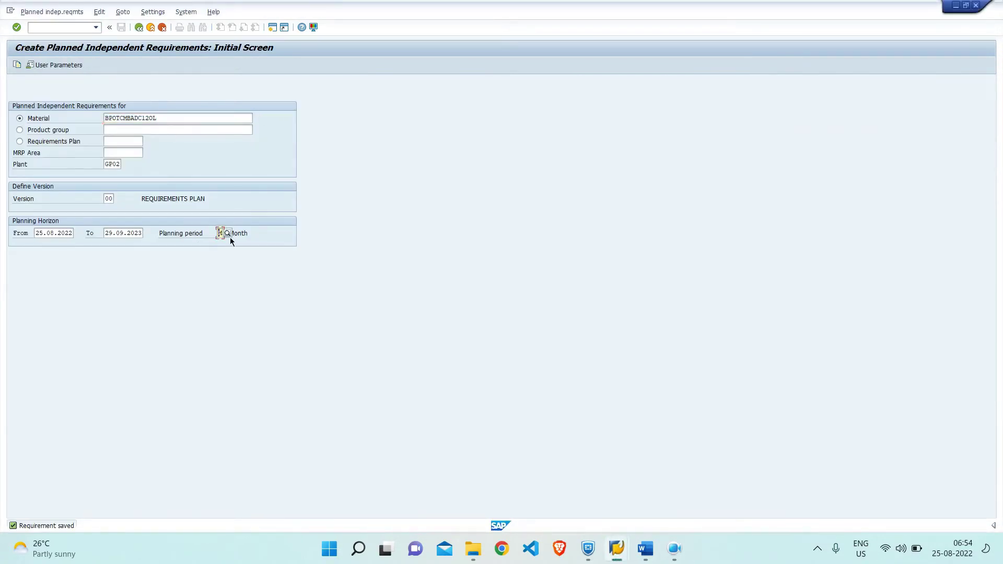
key("F4")
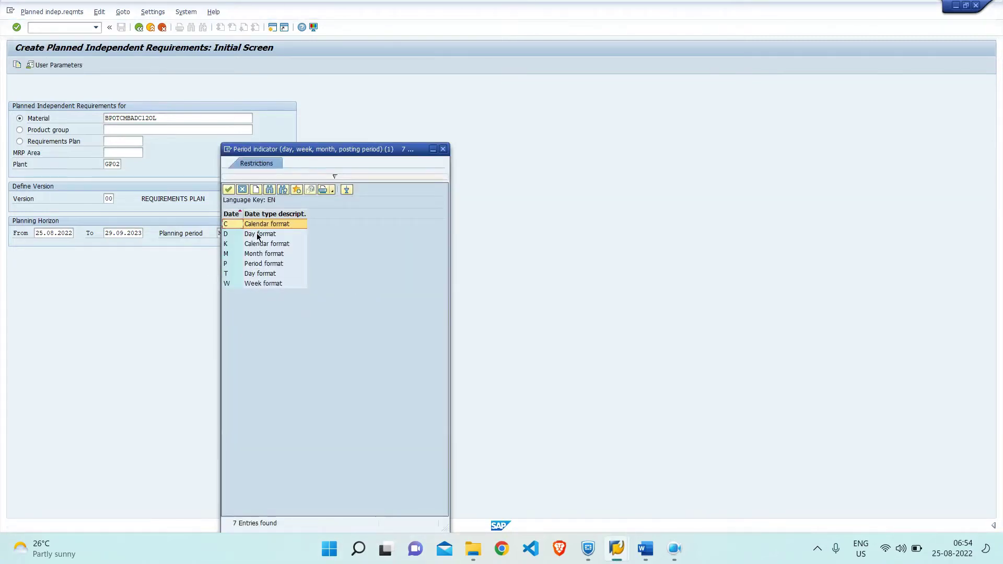
double_click(256, 234)
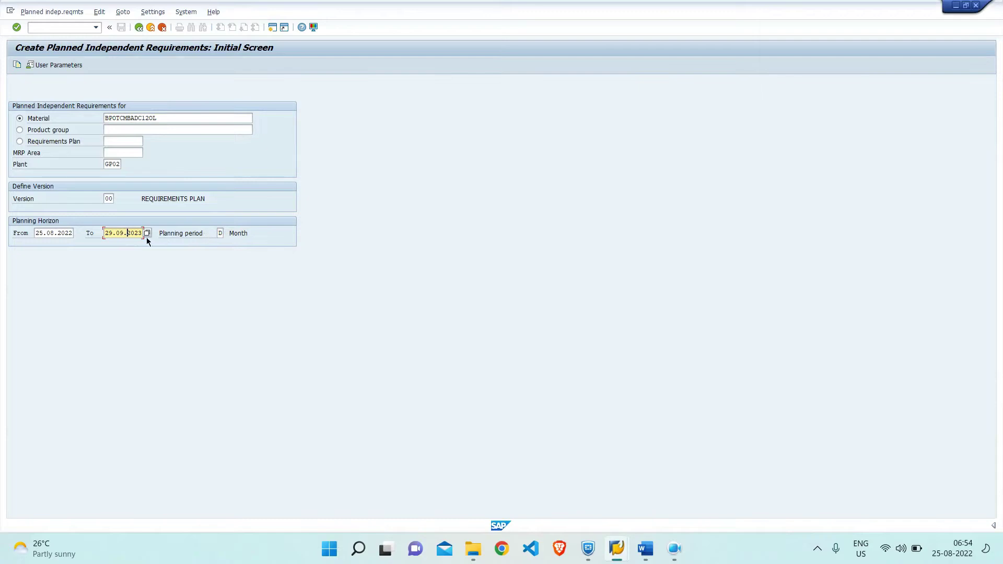
Step: Set the planning horizon's end date to 28.08.2022 and display the planning table for material BPOTCMBADC12OL
left_click(147, 234)
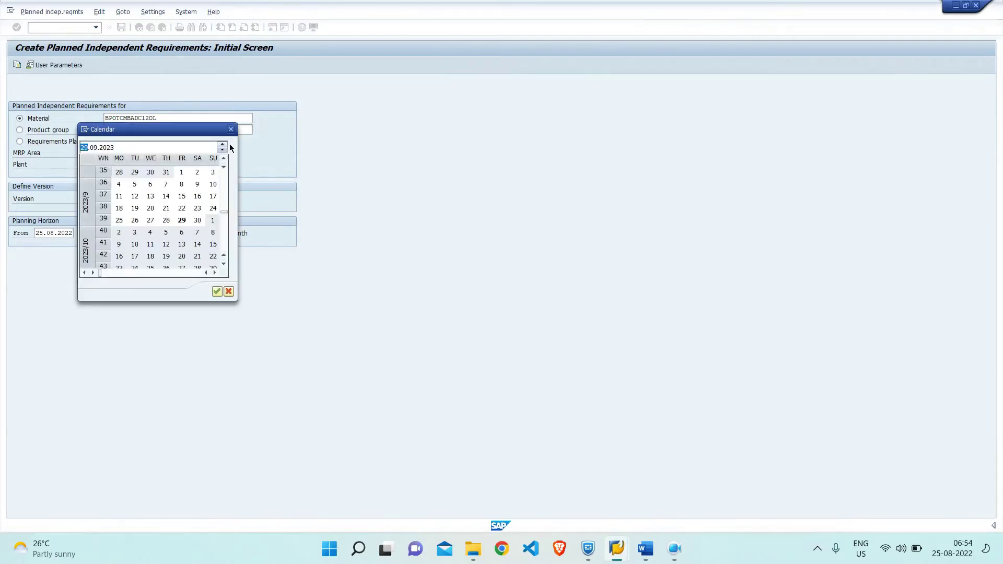
left_click(231, 131)
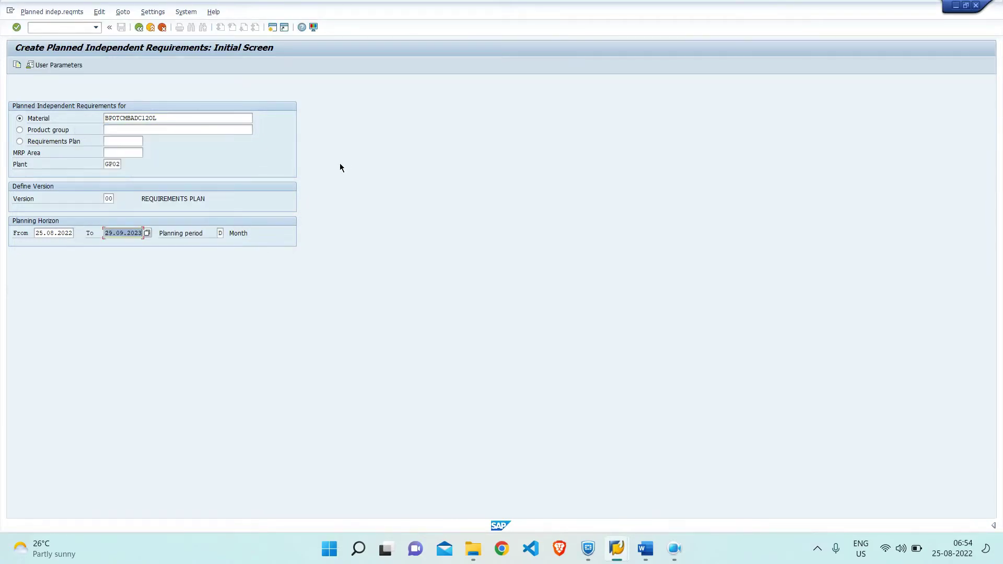
key("BackSpace")
key("Down")
key("Return")
key("Return")
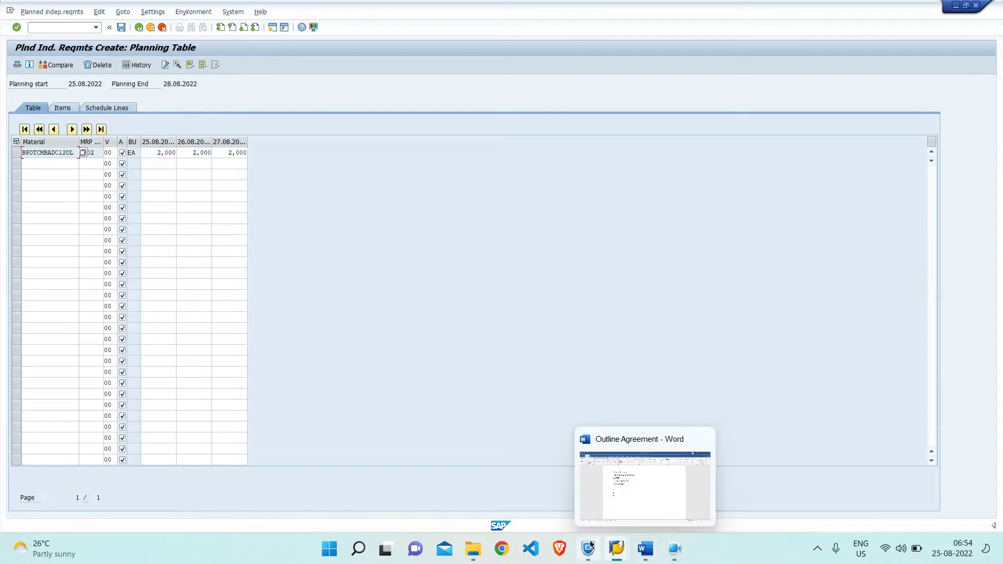
Step: Switch to the Outline Agreement document in Word and add the quantity 2000 beside each of 25, 26 and 27
mouse_move(615, 555)
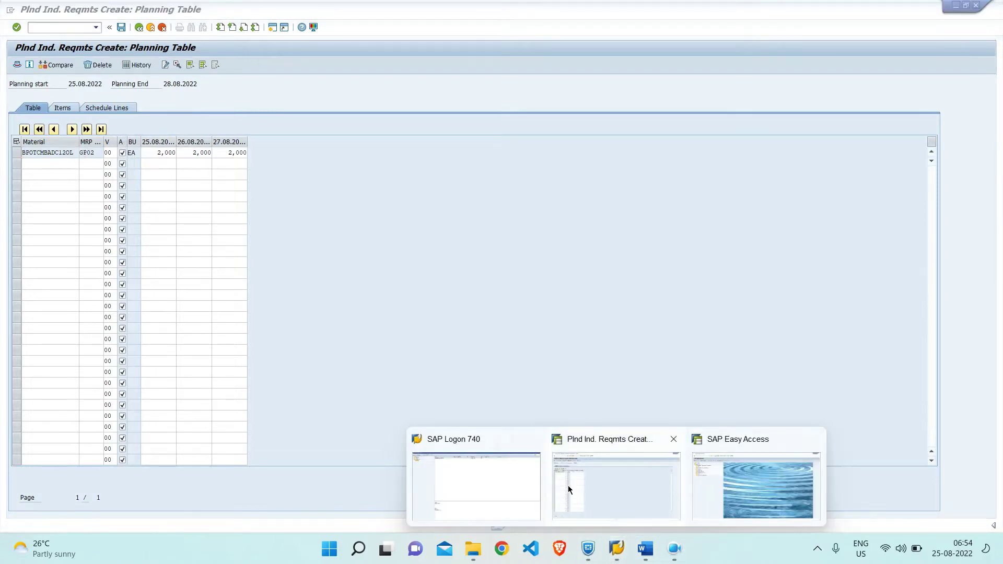
left_click(645, 549)
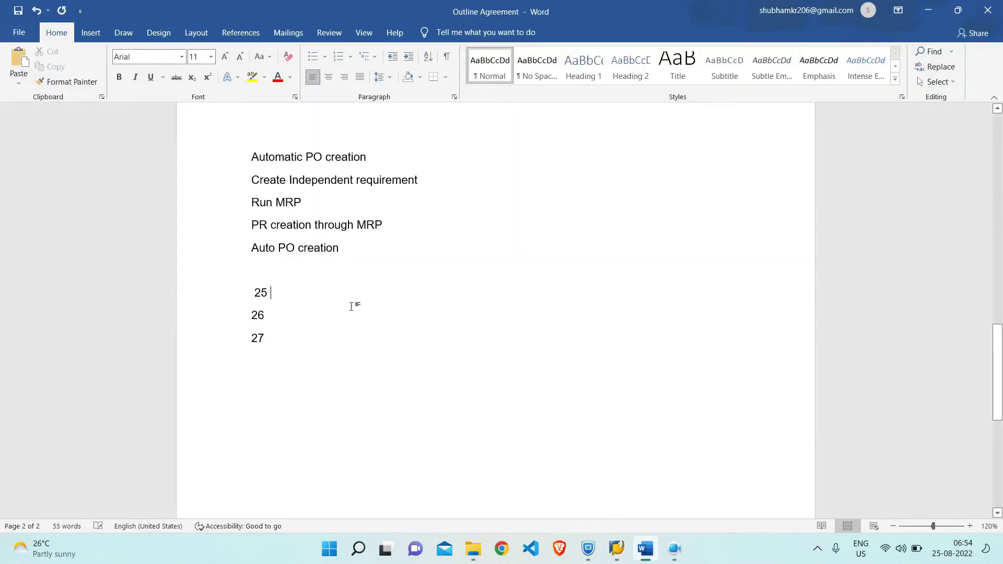
type("- 5")
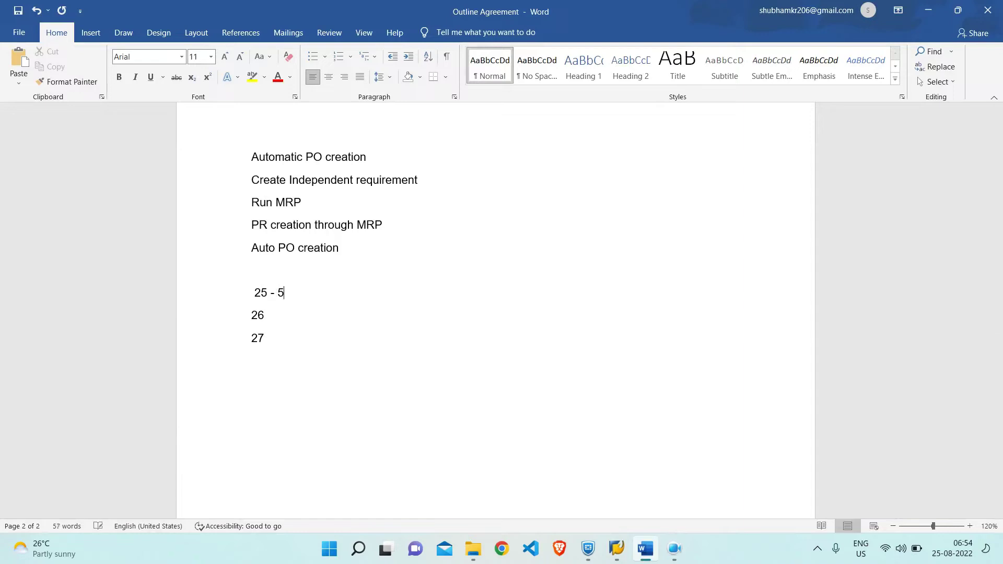
key("BackSpace")
type("2000 26 ")
type("- 2000 27")
type("- 2000")
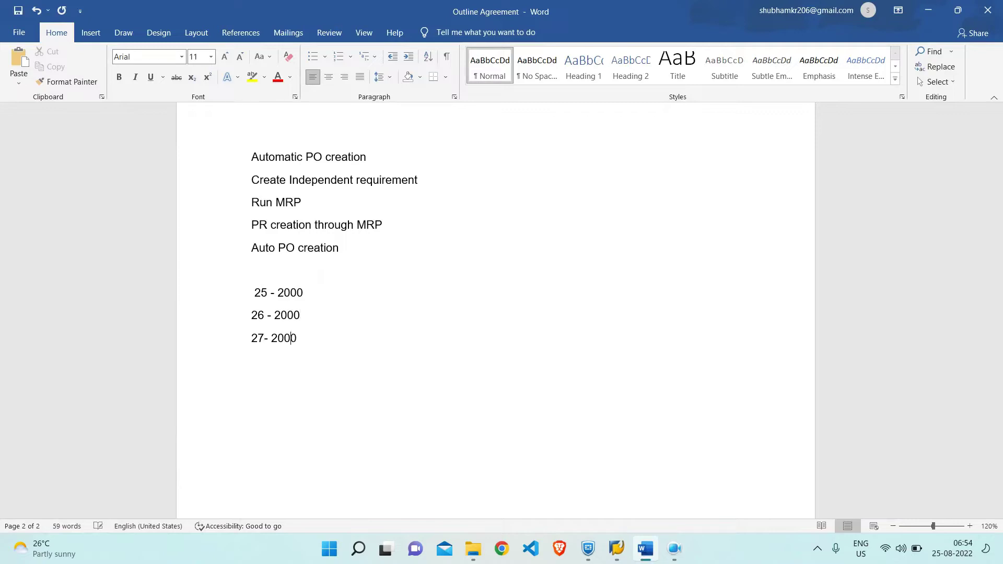
Step: Switch back to SAP, save the planned independent requirements and open the single-item, single-level MRP transaction MD03
key("alt+Tab")
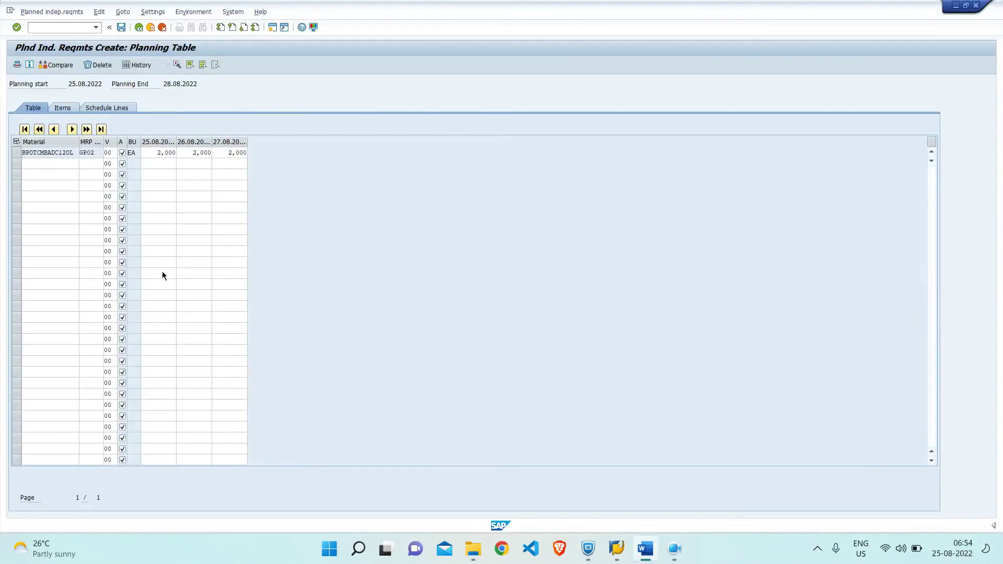
left_click(121, 27)
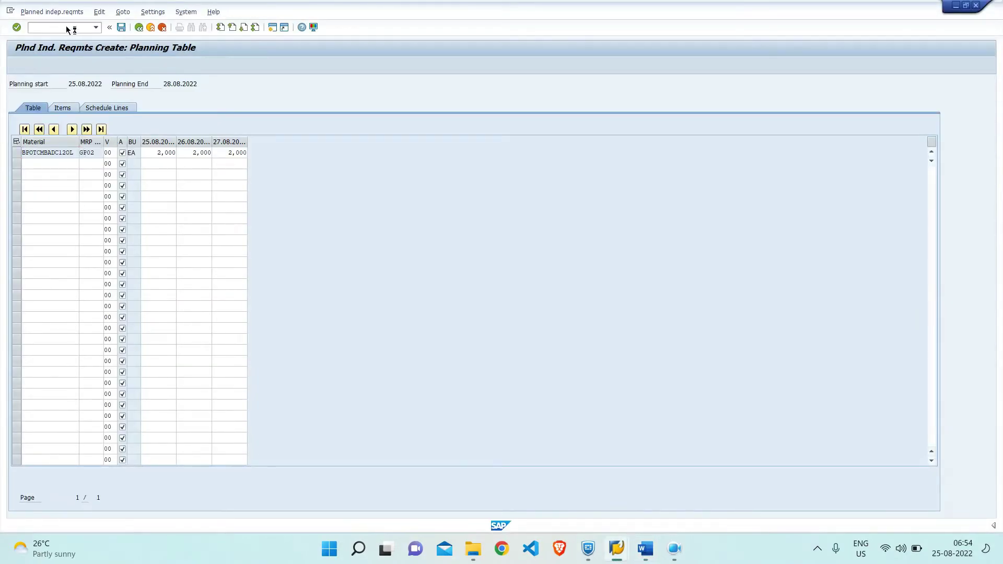
type("/n")
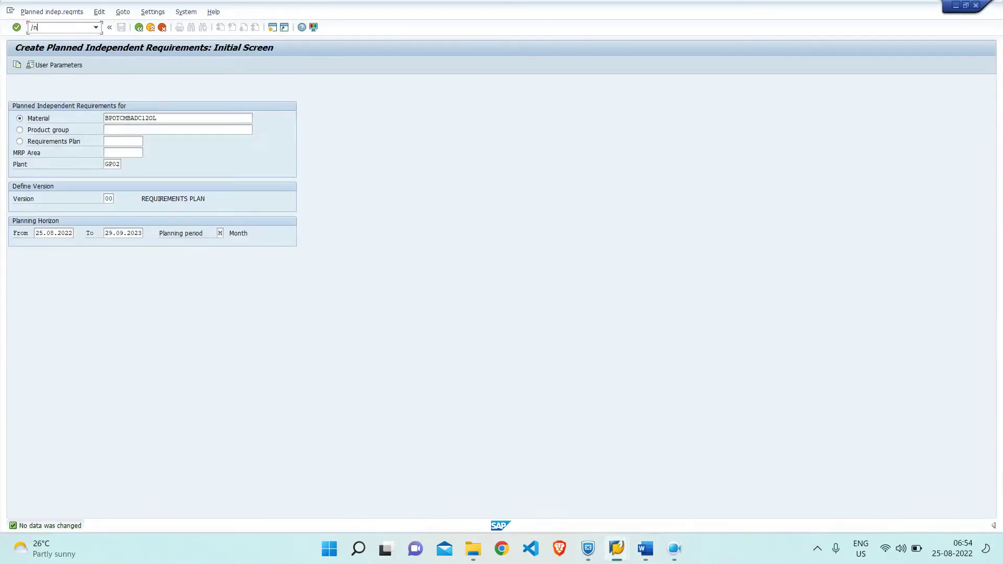
type("md03")
key("Return")
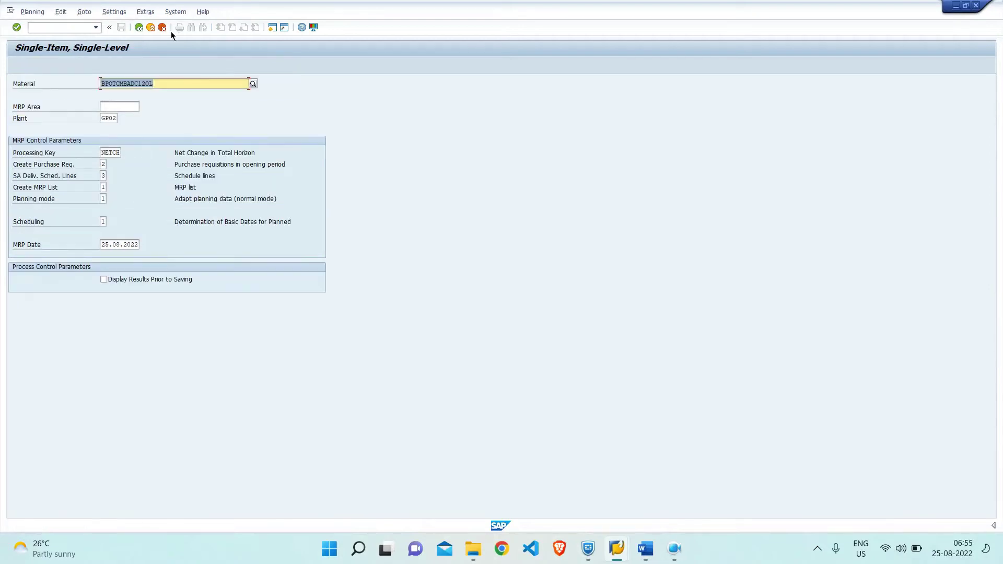
Step: Run MRP for the material with Create Purchase Req. set to 1, planning mode 3 and results displayed prior to saving
left_click(103, 164)
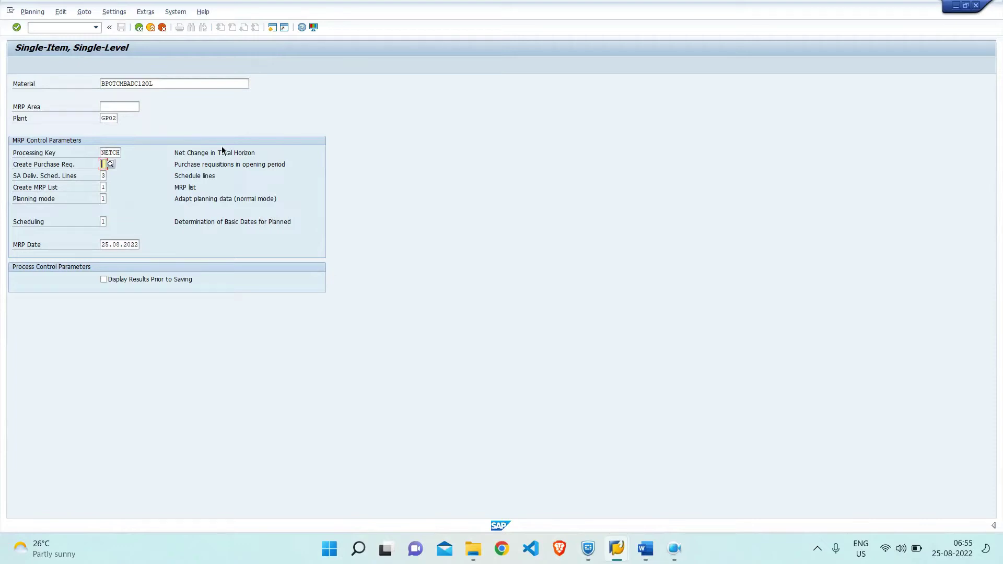
type("1")
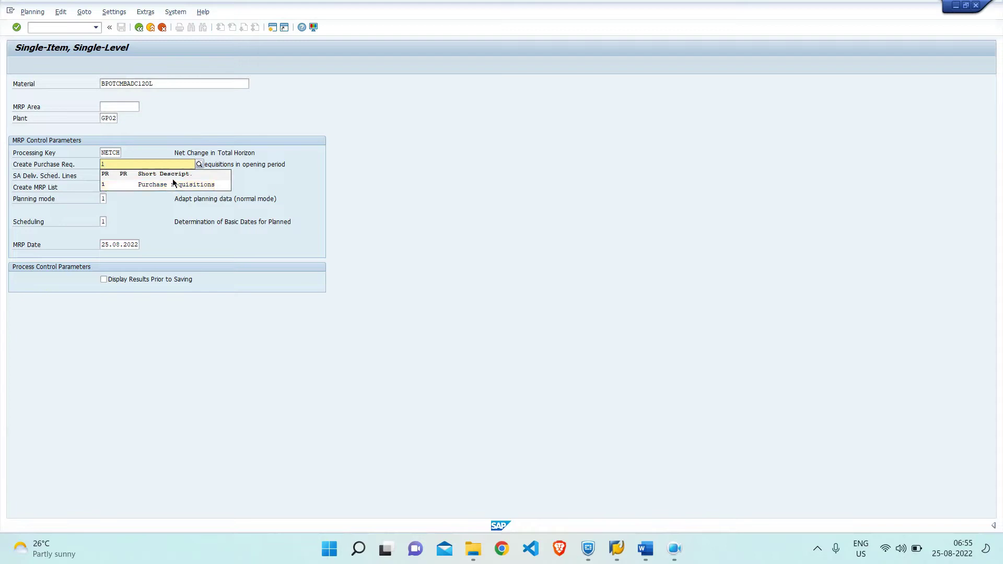
left_click(174, 184)
left_click(103, 199)
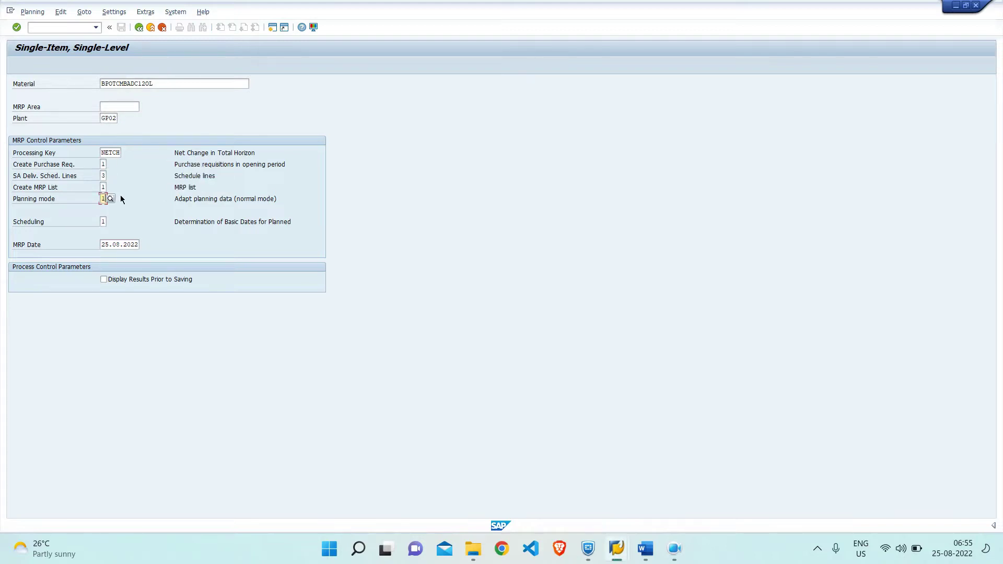
key("BackSpace")
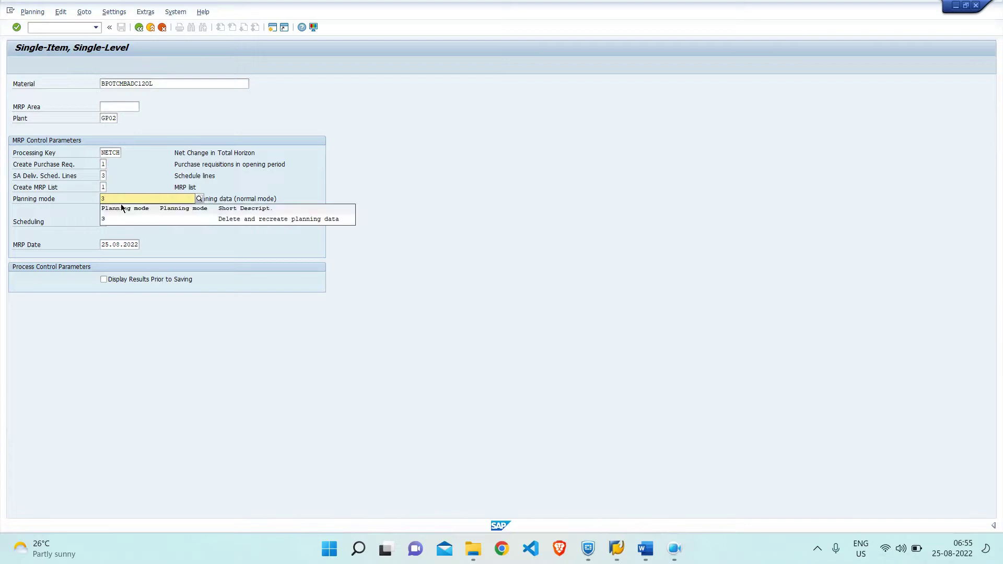
left_click(121, 219)
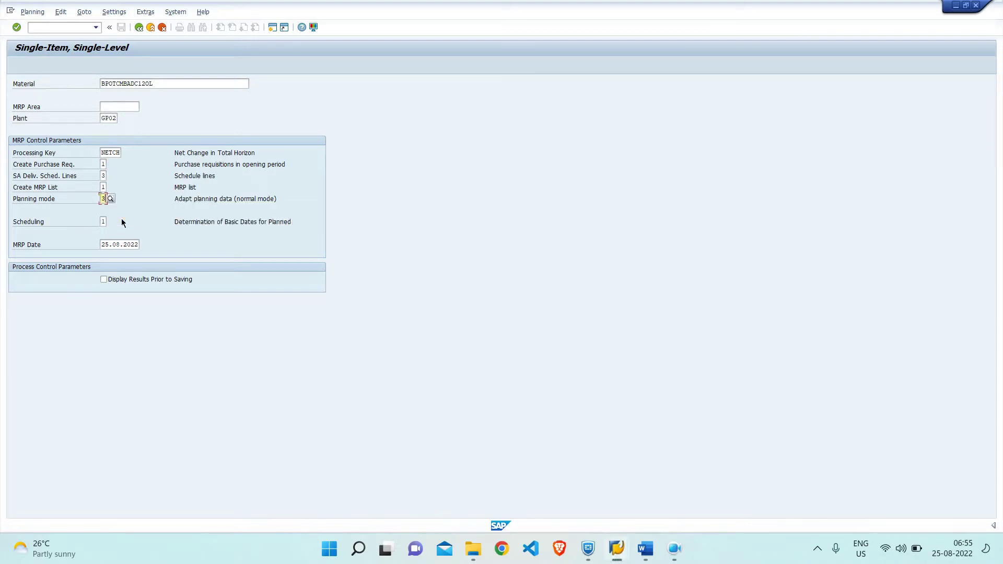
left_click(105, 280)
key("Return")
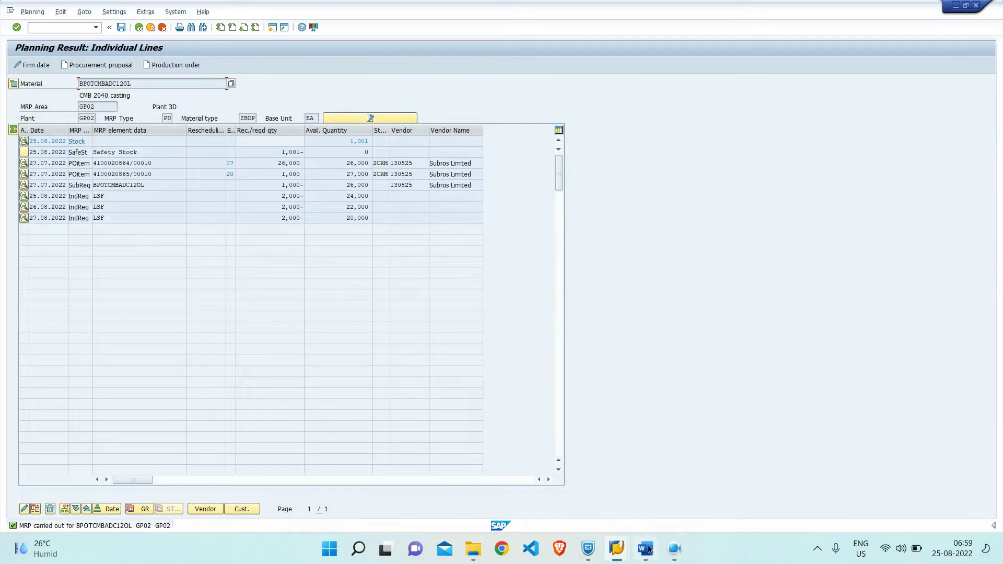
Step: Check the on-order stock of material BPOTCMBADC12OL in the Stock Overview session, and return to the MRP planning result
left_click(617, 549)
left_click(740, 504)
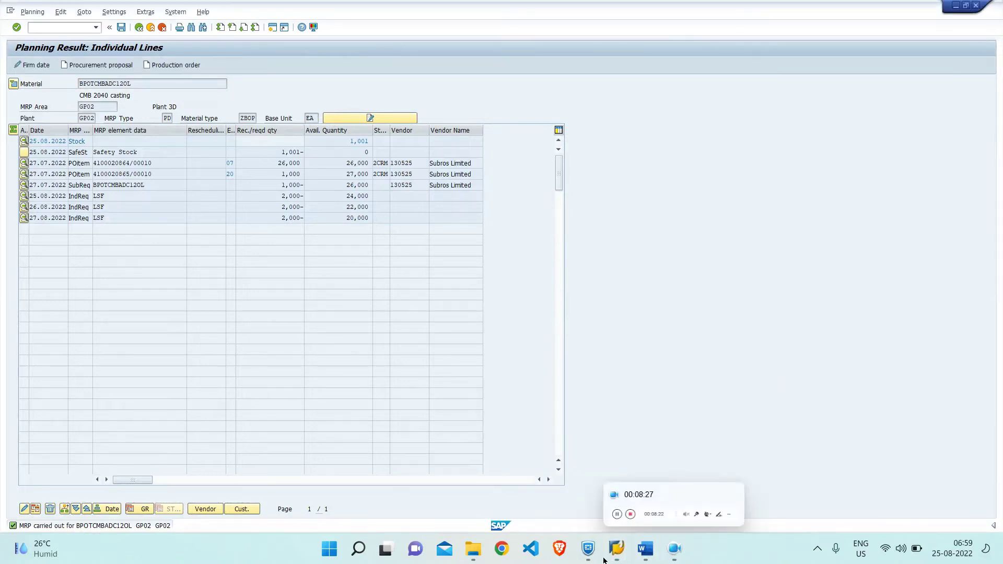
left_click(617, 549)
left_click(580, 506)
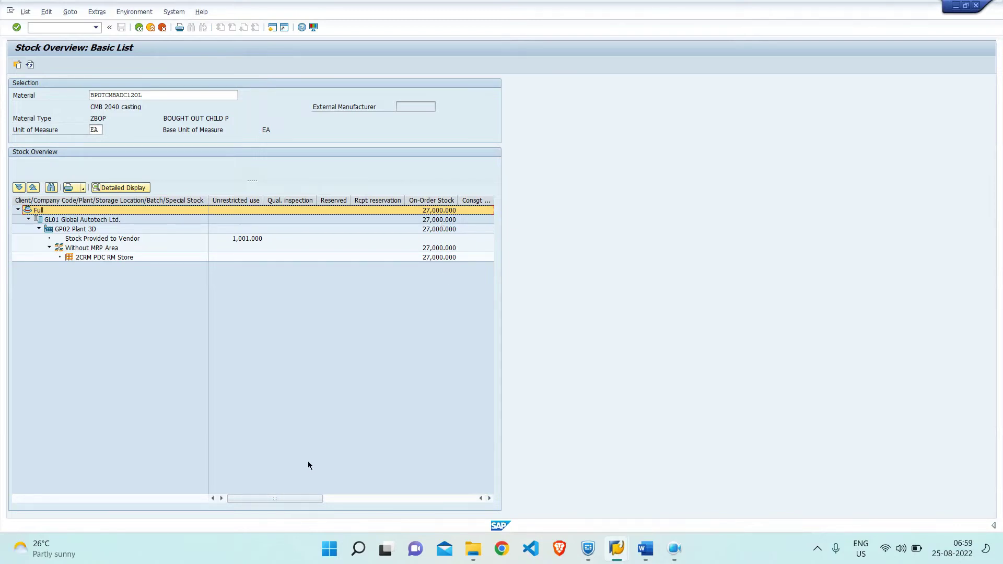
key("alt+Tab")
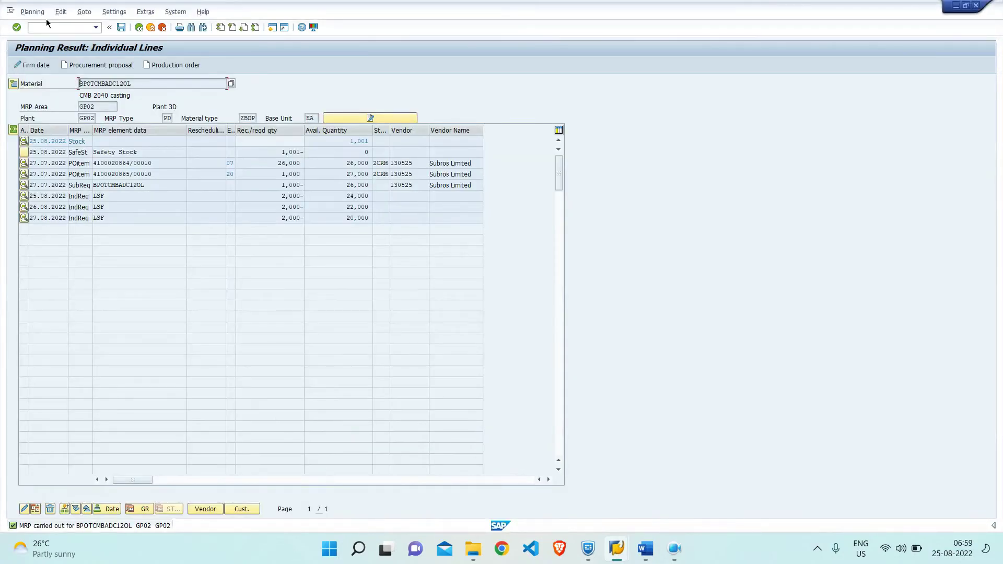
Step: Open transaction MD62 to change the planned independent requirements and set the planning period to D
left_click(66, 27)
type("/nmd62")
key("Return")
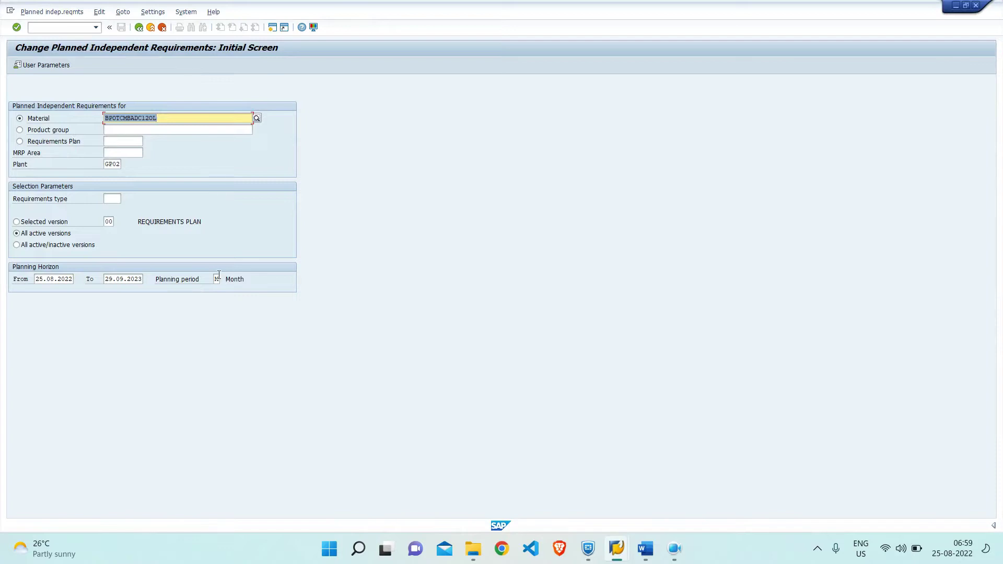
left_click(218, 280)
left_click(223, 280)
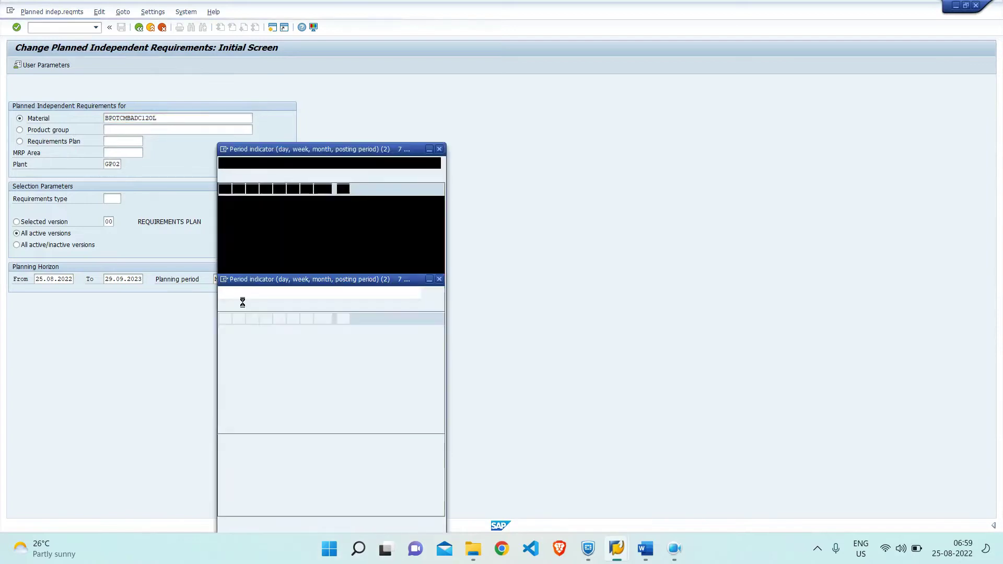
left_click(237, 239)
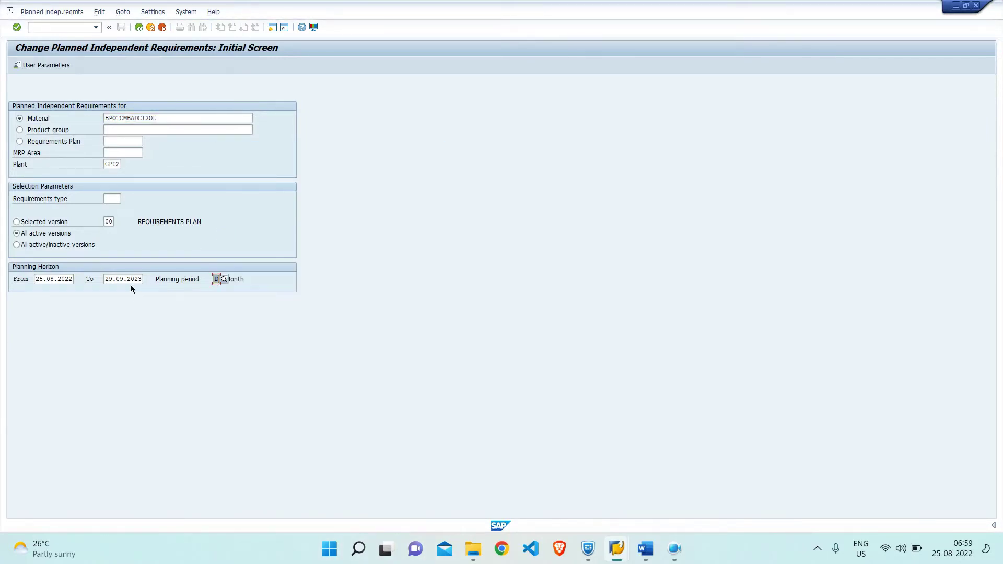
Step: Set the end date of the planning horizon to 28.08.2022 and open the planning table for changing
left_click(137, 277)
key("BackSpace")
key("BackSpace")
key("BackSpace")
key("BackSpace")
key("BackSpace")
key("BackSpace")
key("BackSpace")
key("BackSpace")
key("BackSpace")
key("BackSpace")
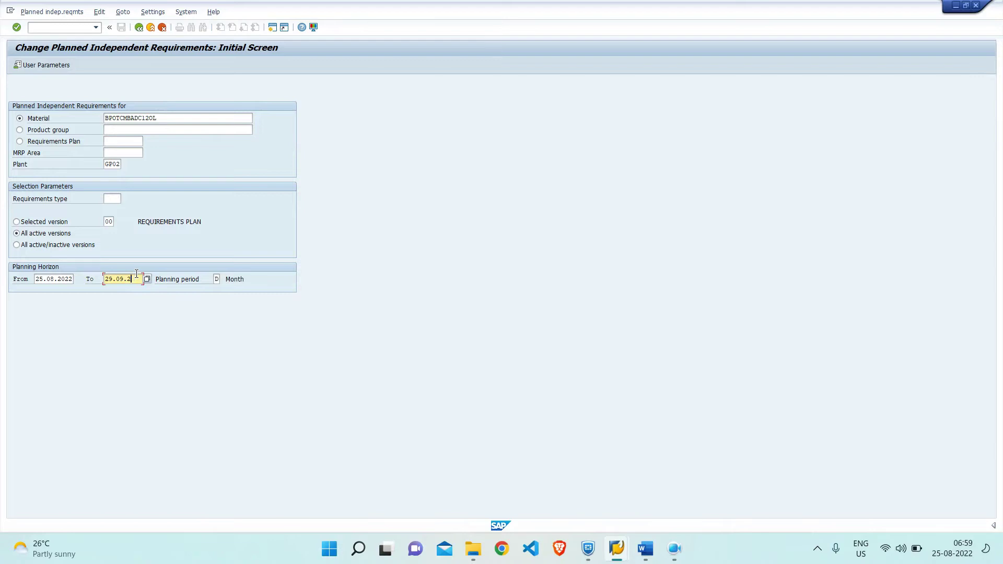
key("Down")
key("Return")
key("Return")
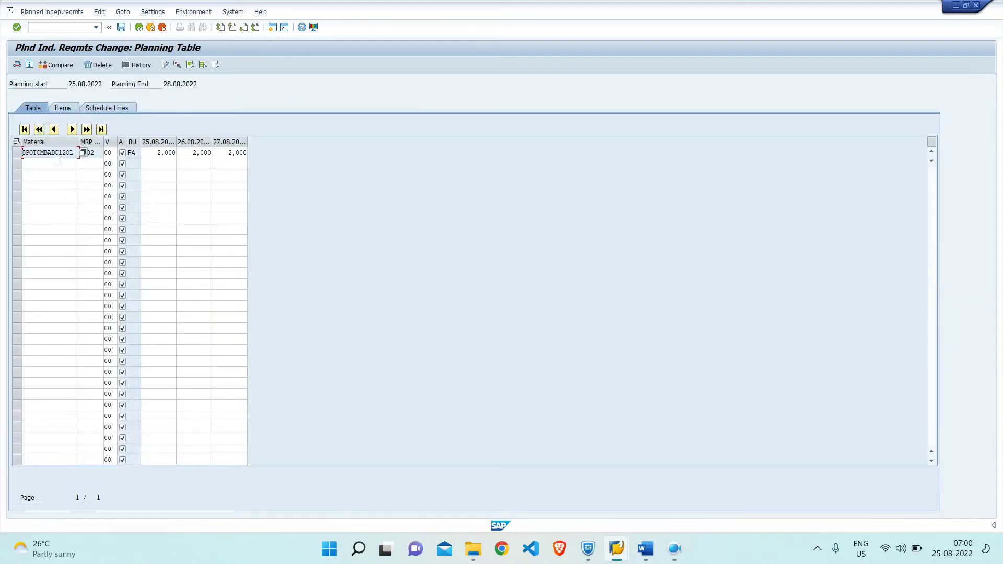
Step: Change the requirement quantities to 30000 for 25.08.2022 and 25000 each for 26.08.2022 and 27.08.2022, and save them
left_click(157, 152)
key("Delete")
key("Delete")
key("Delete")
type("3000")
key("Tab")
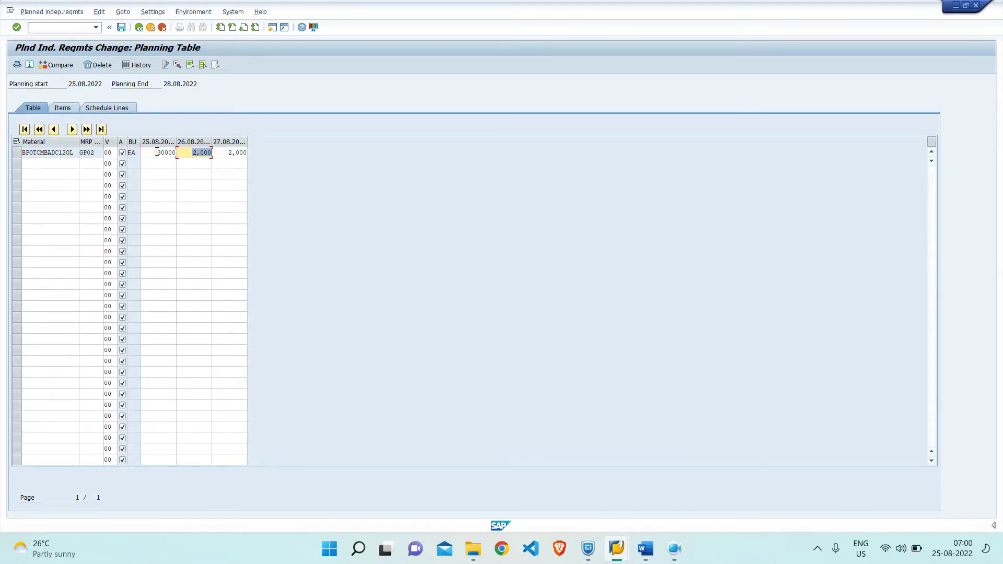
type("25000")
key("Tab")
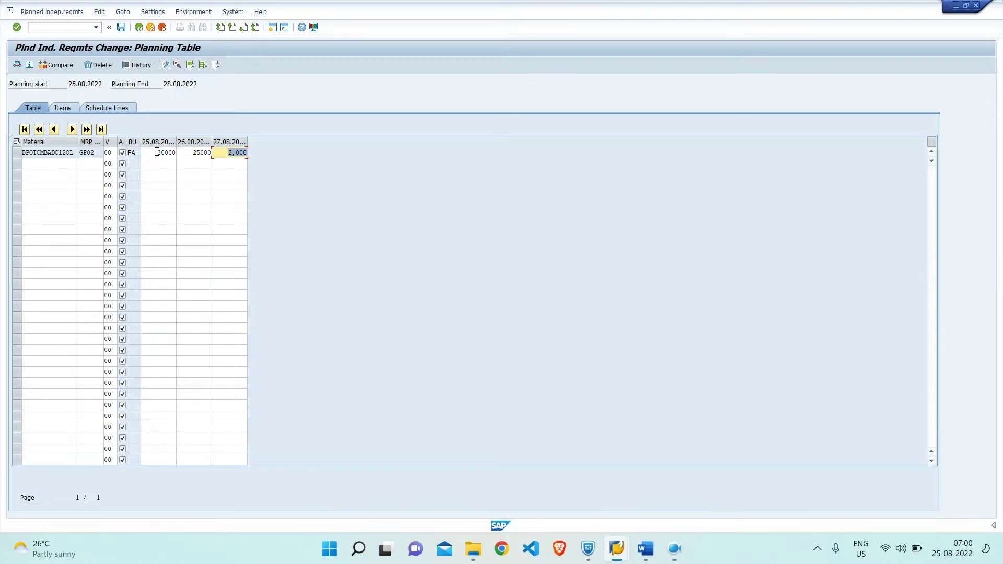
type("25000")
key("Return")
left_click(120, 32)
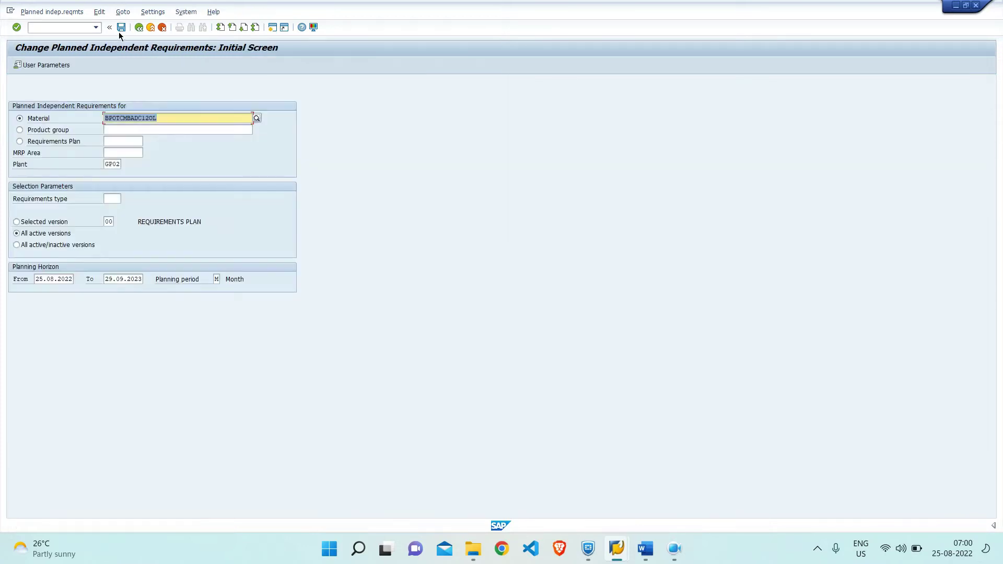
Step: Leave the Change Planned Independent Requirements transaction and return to the SAP Easy Access screen
left_click(76, 26)
type("/n")
key("Return")
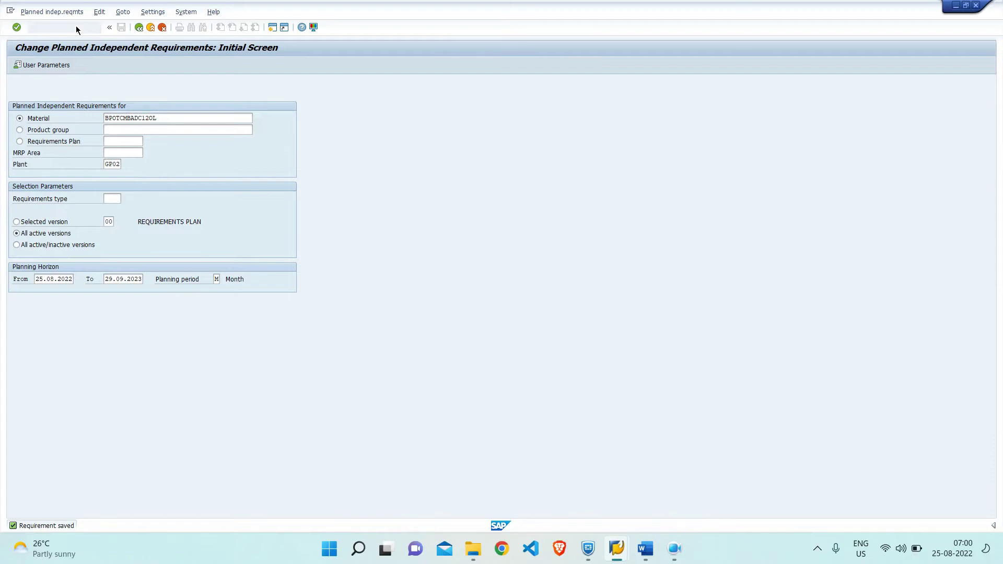
mouse_move(617, 549)
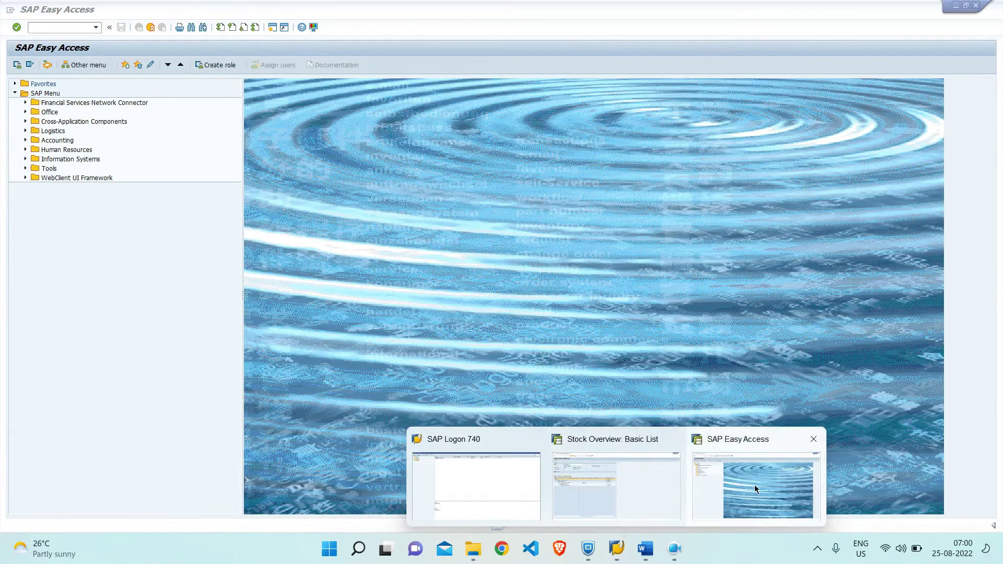
Step: Return to the SAP Easy Access session and open transaction MD03 for single-item, single-level planning
left_click(597, 494)
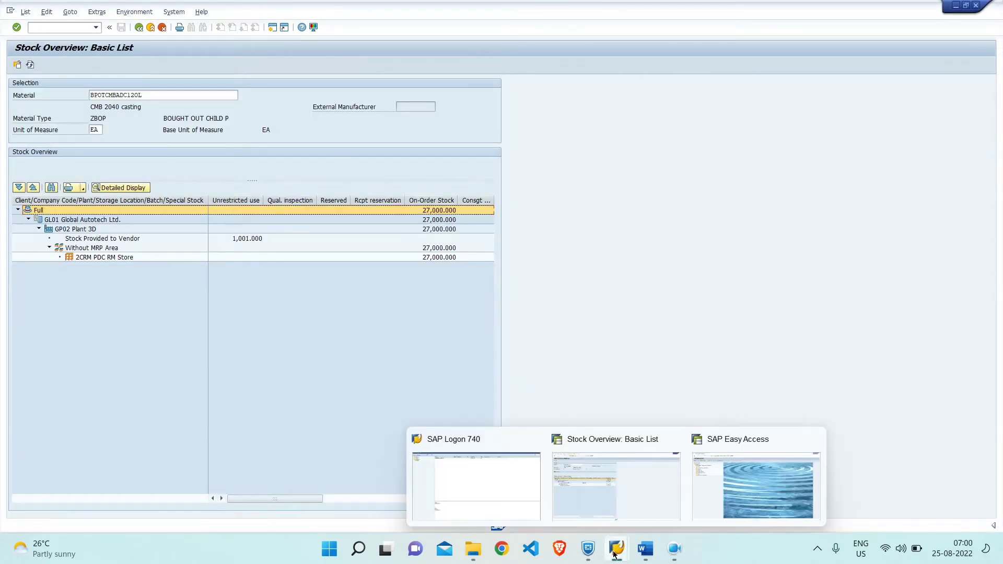
mouse_move(617, 549)
left_click(711, 522)
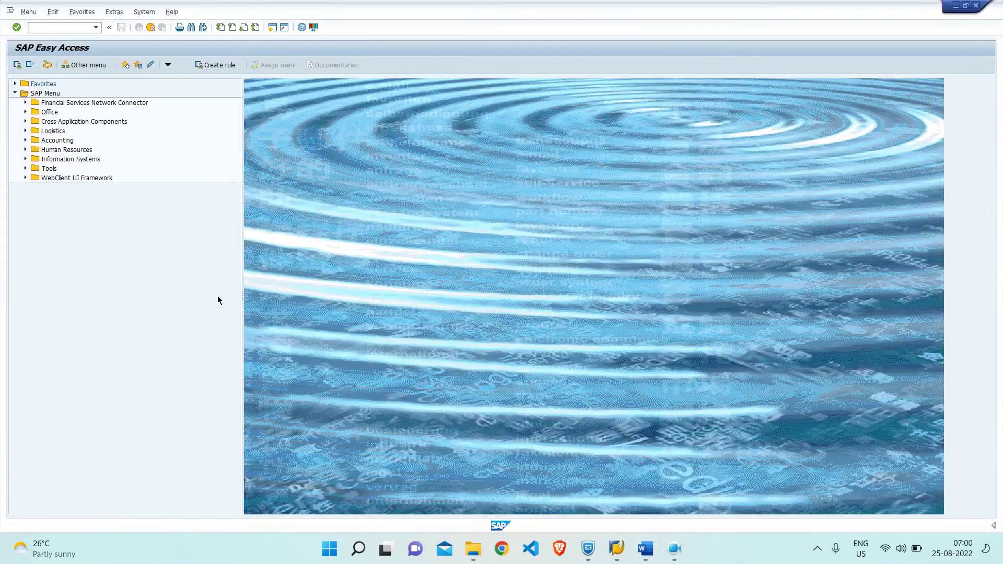
type("md03")
key("Return")
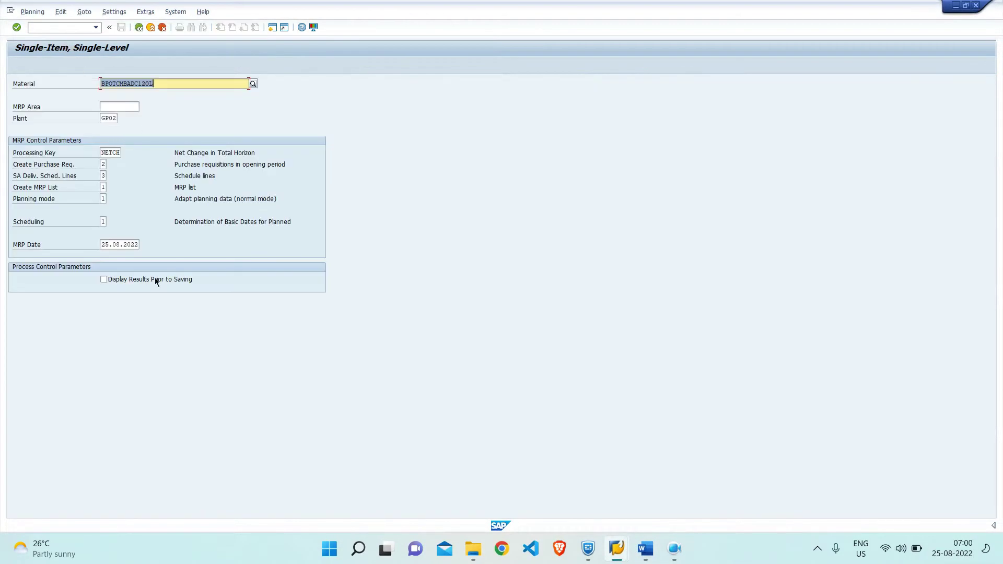
Step: Set Create Purchase Req. to 1 and Planning mode to 3, enable Display Results Prior to Saving, and run MRP for the material
left_click(103, 164)
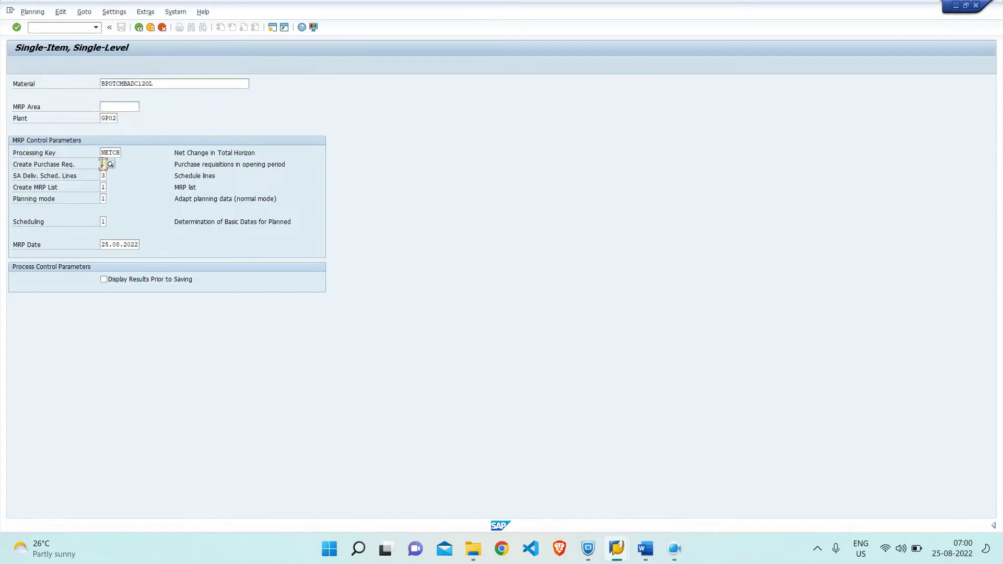
left_click(102, 200)
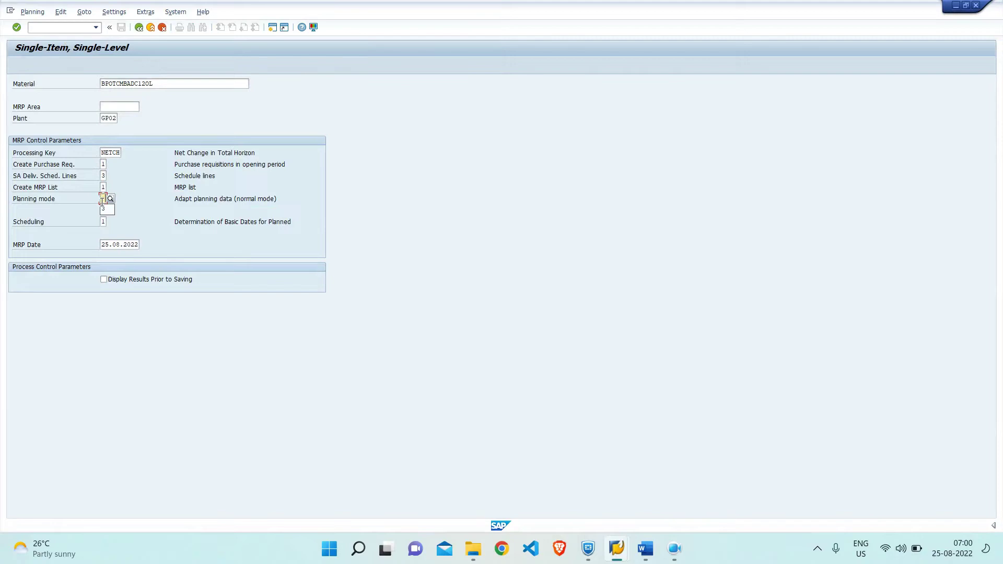
type("3")
left_click(104, 279)
key("Return")
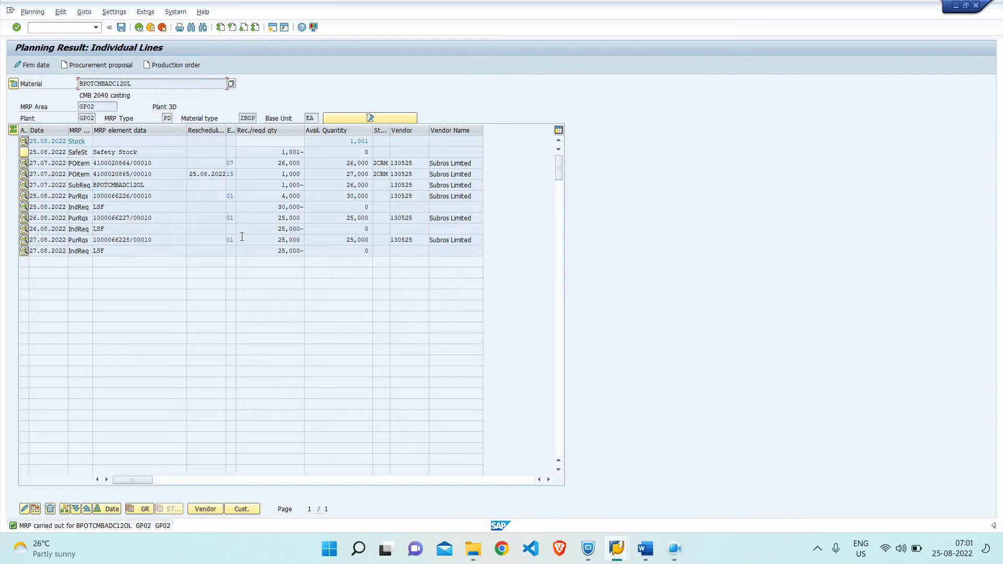
Step: Open the purchase requisition proposal dated 26.08.2022 in the planning result and copy its requisition number
double_click(119, 217)
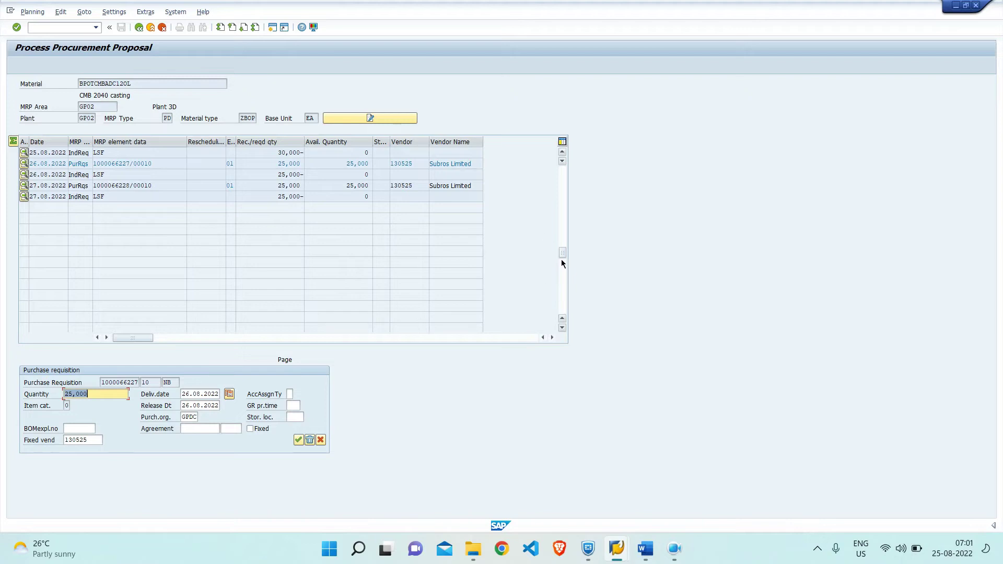
left_click_drag(562, 259, 524, 227)
left_click(563, 177)
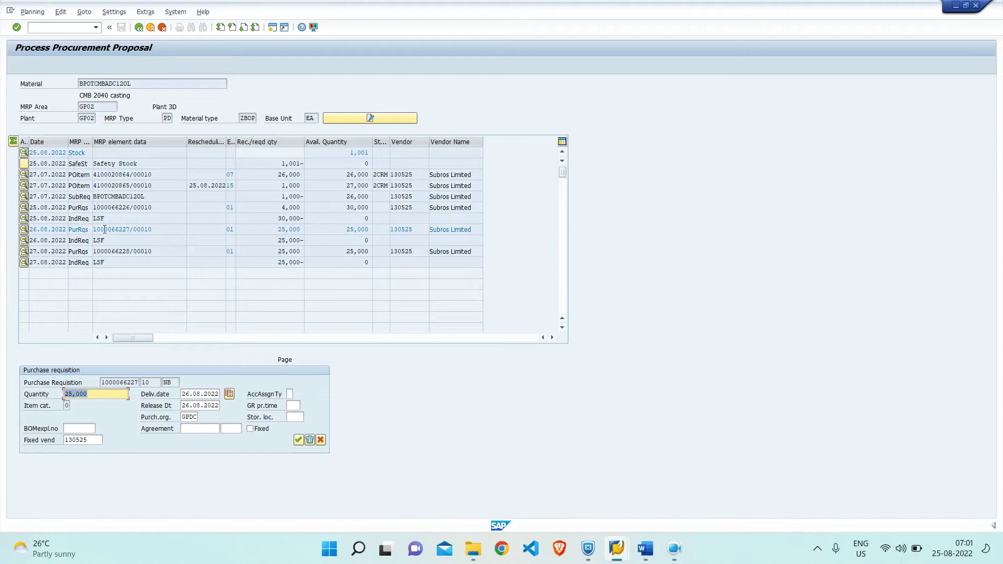
left_click_drag(93, 230, 130, 229)
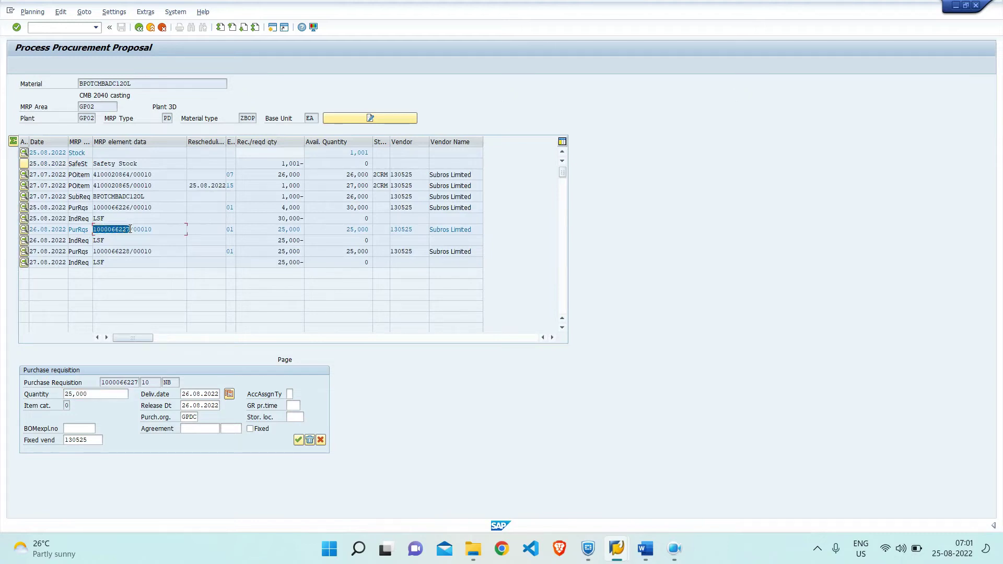
key("ctrl+c")
Step: Open transaction ME53N in a new session and try to display the purchase requisition with the copied number
left_click(272, 28)
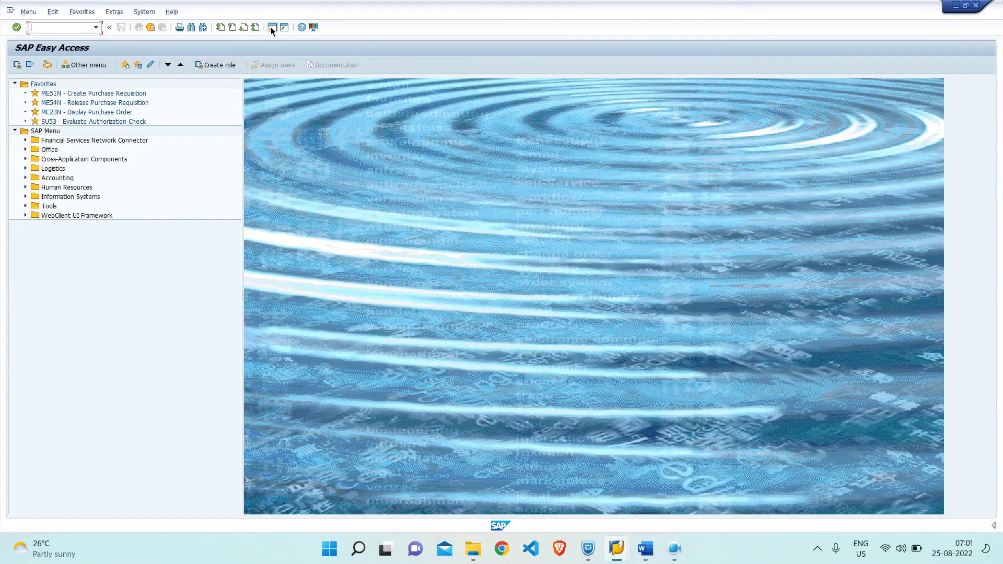
type("me53n")
key("Return")
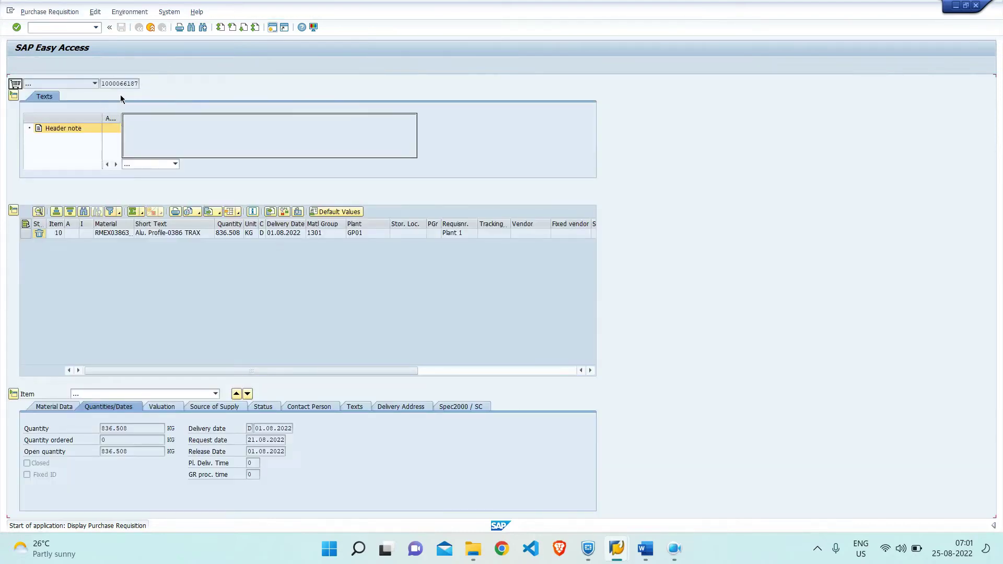
left_click(130, 66)
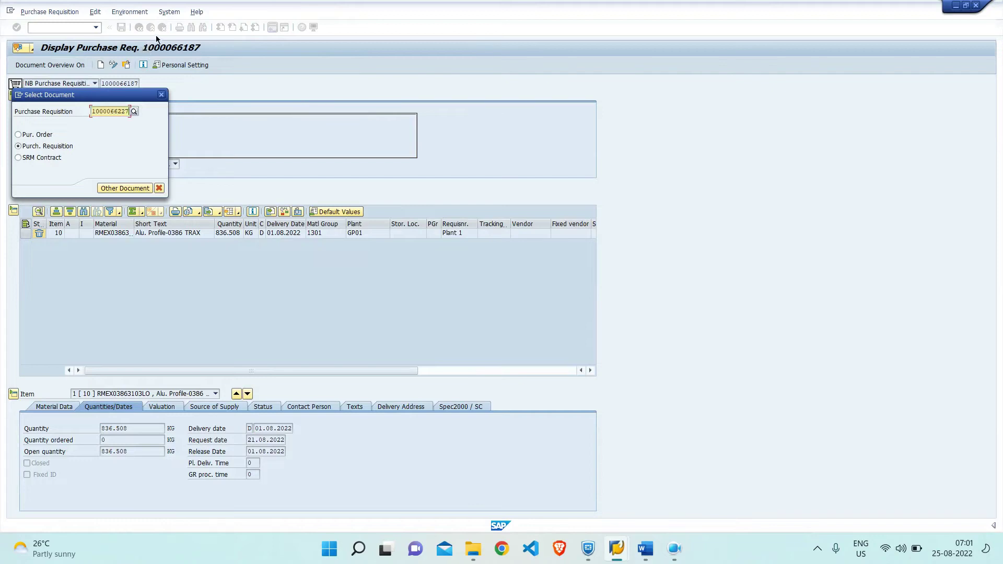
key("Return")
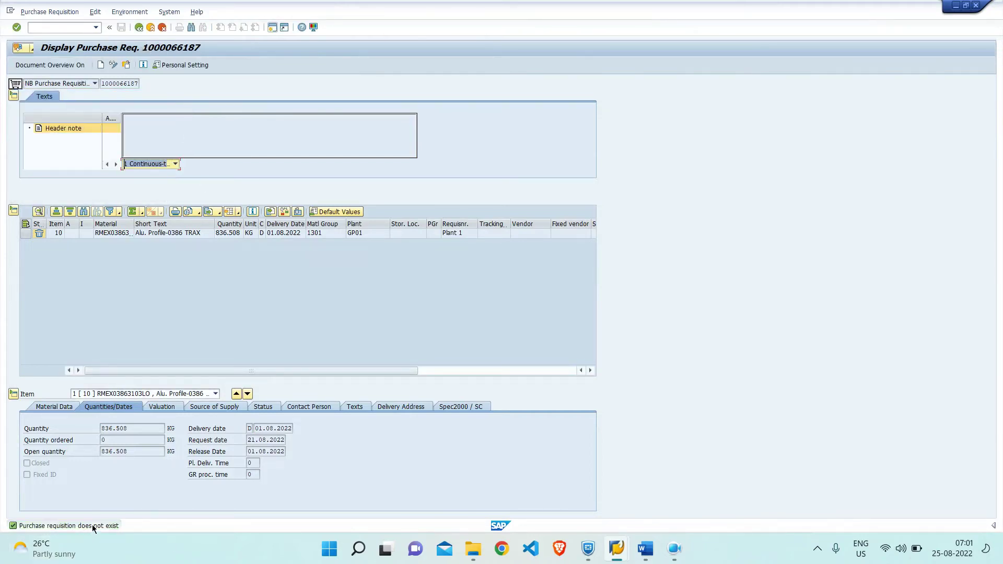
Step: Return to the MRP session, leave the procurement proposal and save the planning result
key("F3")
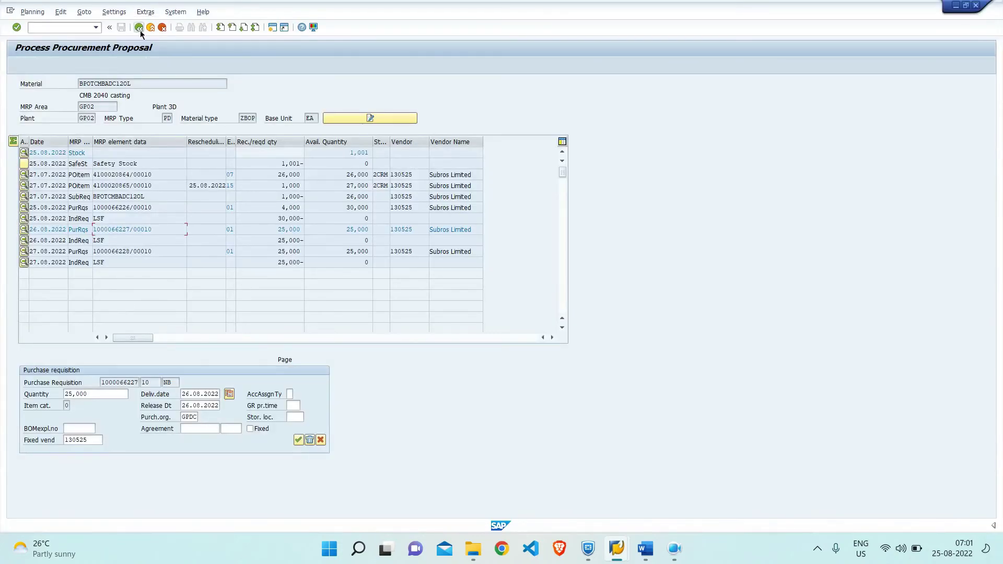
key("Tab")
left_click(138, 28)
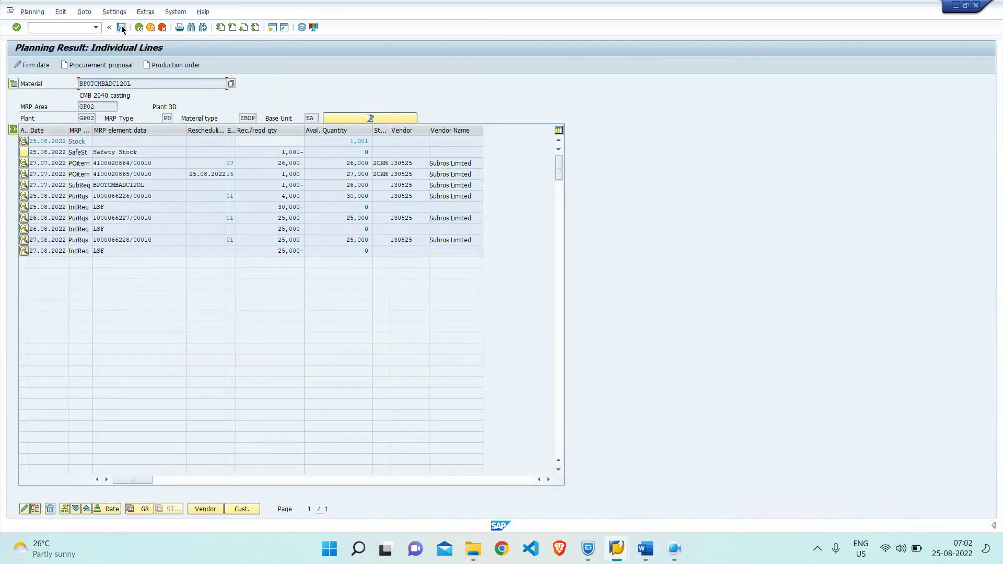
left_click(121, 28)
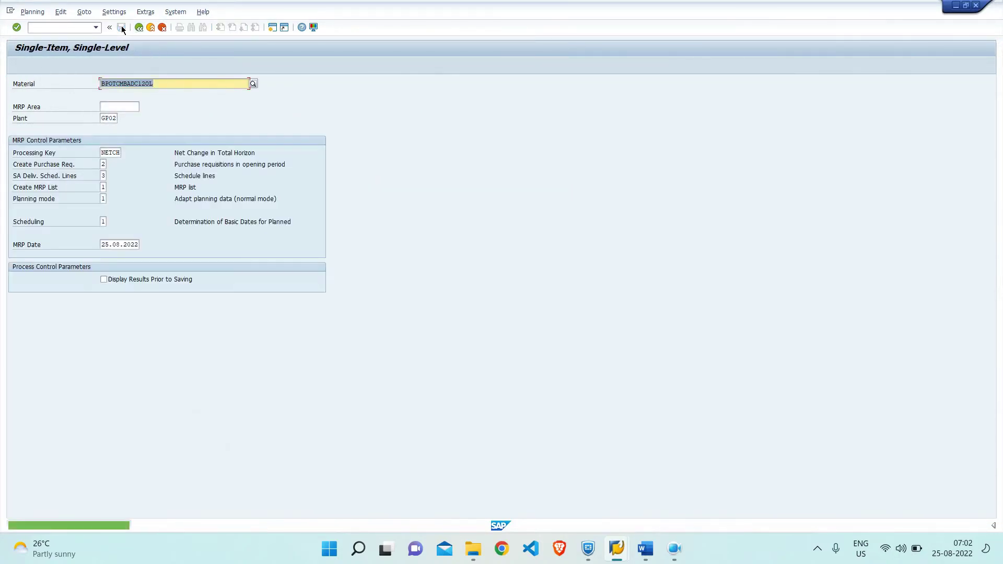
Step: Switch back to the purchase requisition display session and display the requisition with the copied number
left_click(617, 548)
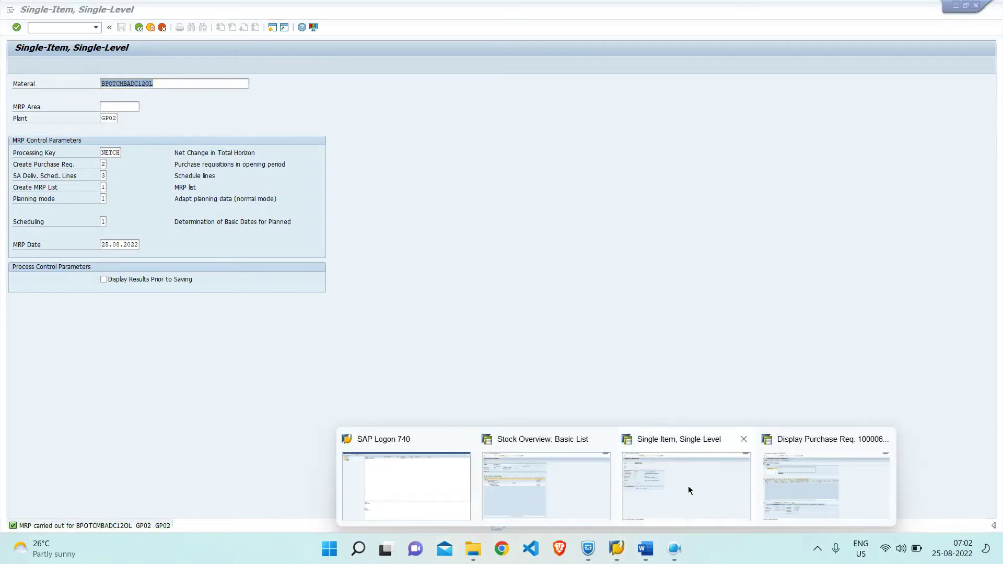
left_click(774, 493)
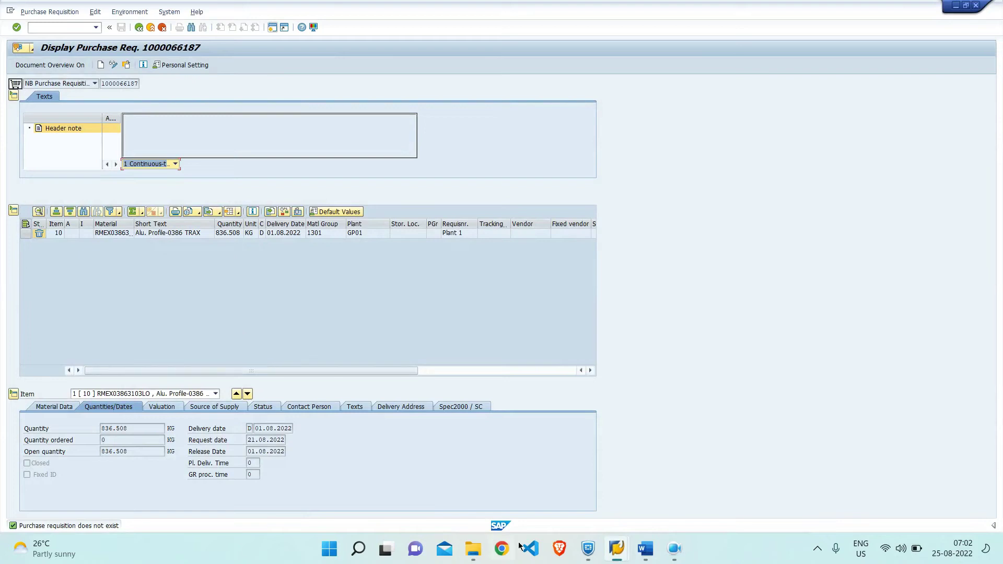
left_click(617, 549)
left_click(549, 495)
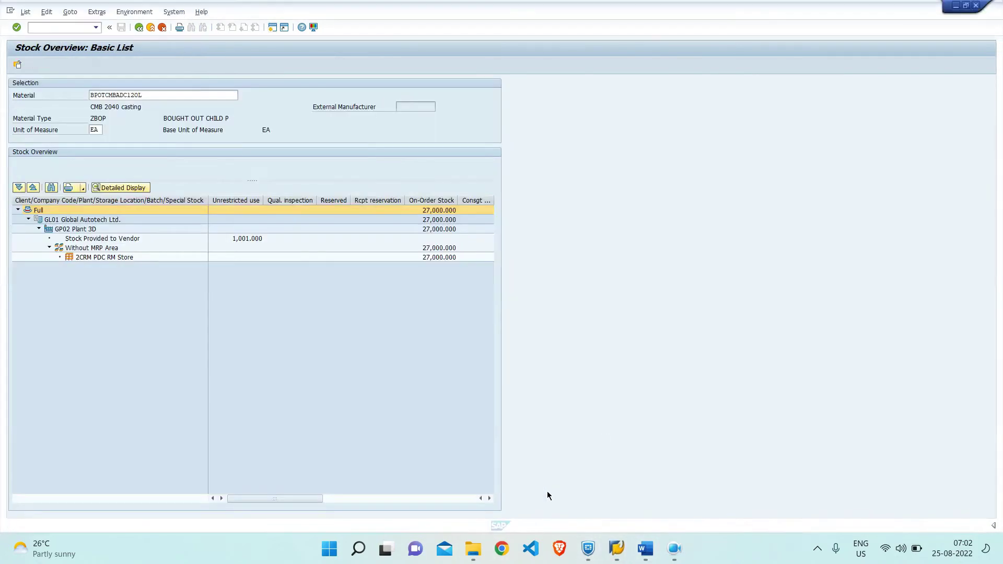
left_click(618, 549)
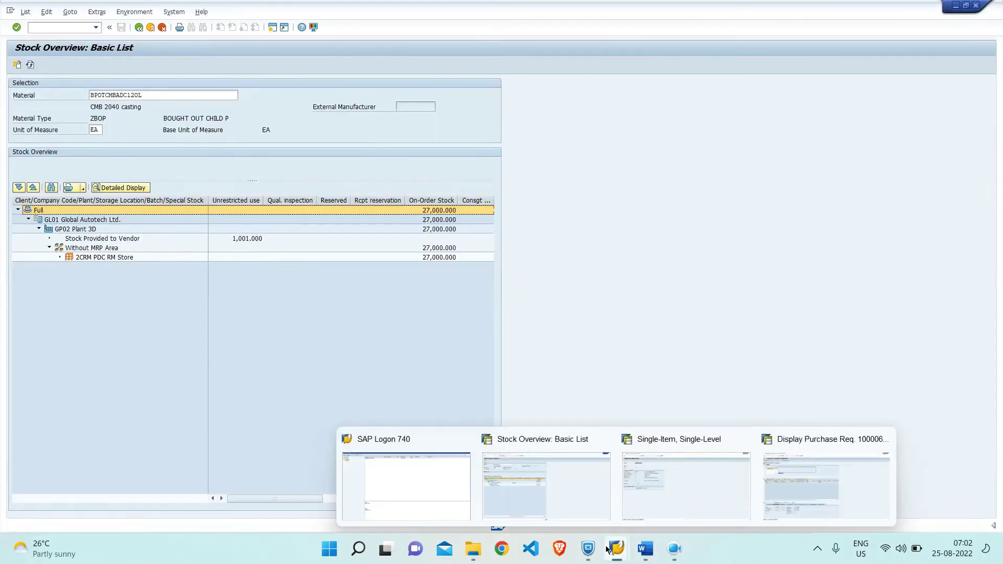
left_click(653, 499)
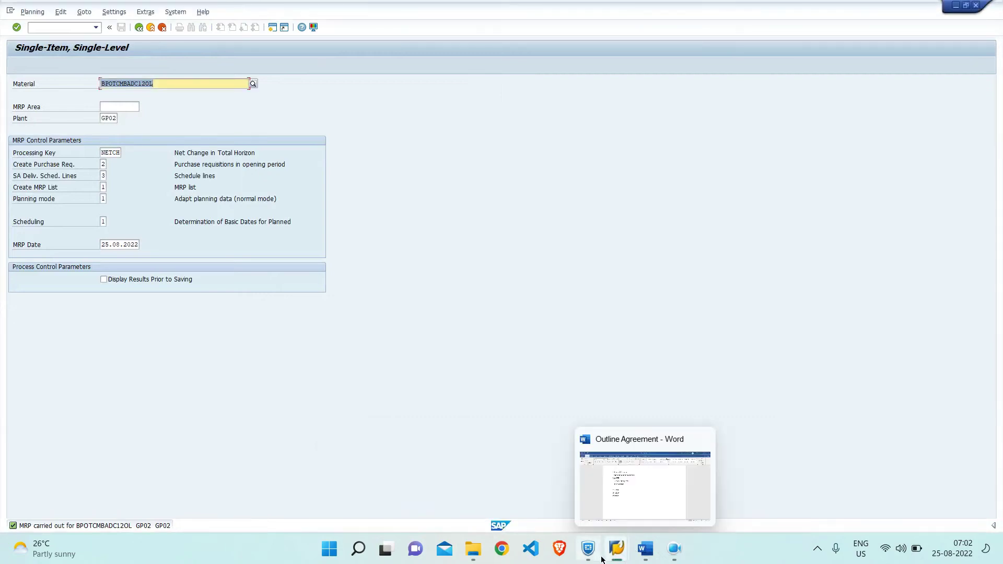
left_click(617, 548)
left_click(818, 488)
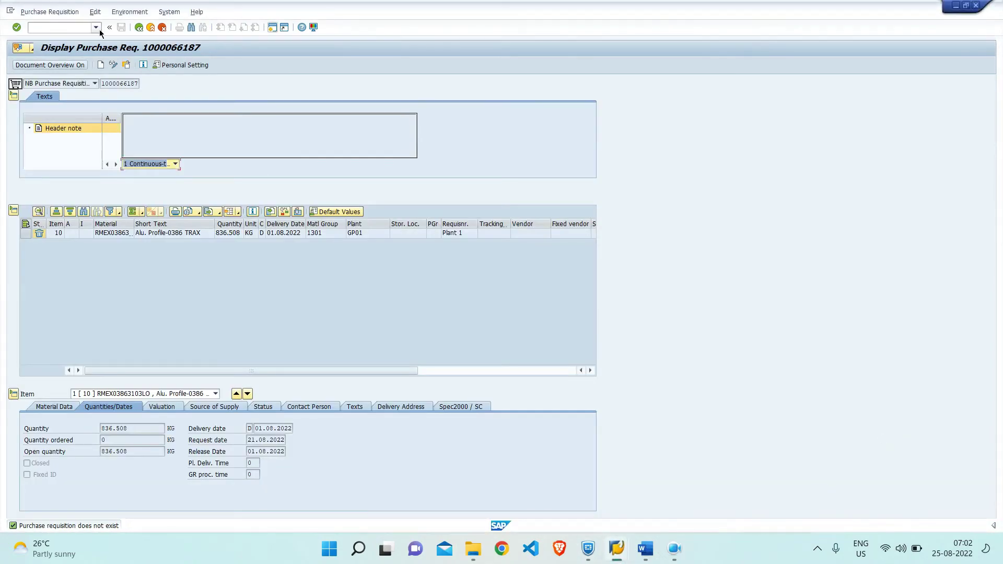
left_click(127, 64)
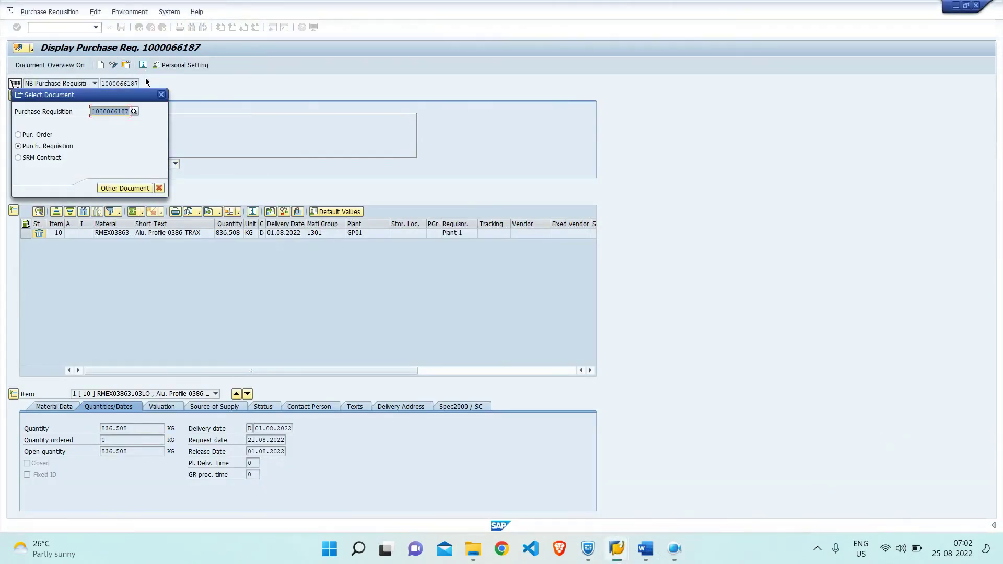
key("ctrl+v")
key("Return")
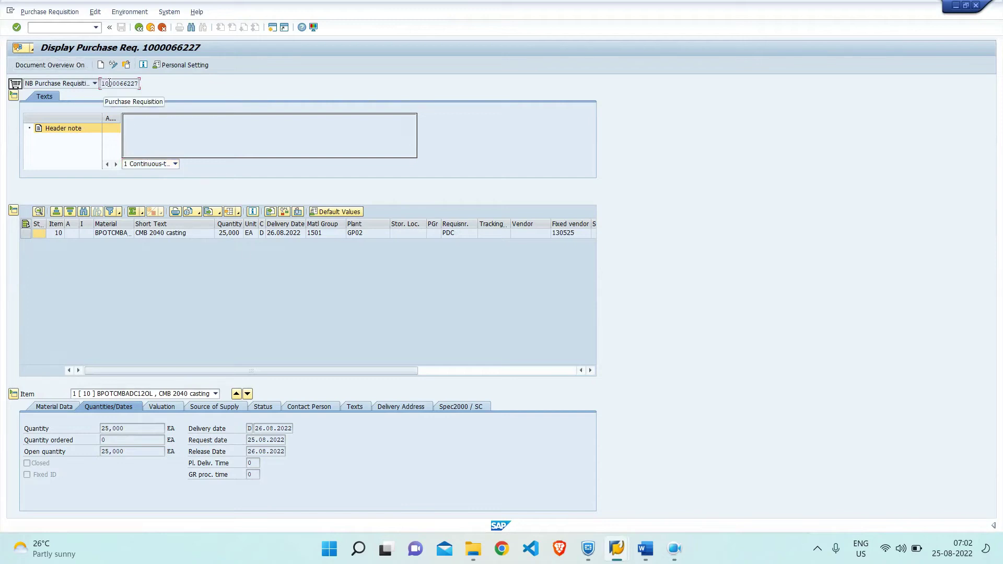
Step: Copy the number of the displayed purchase requisition and open transaction ME59 for automatic purchase order creation
double_click(137, 83)
key("ctrl+c")
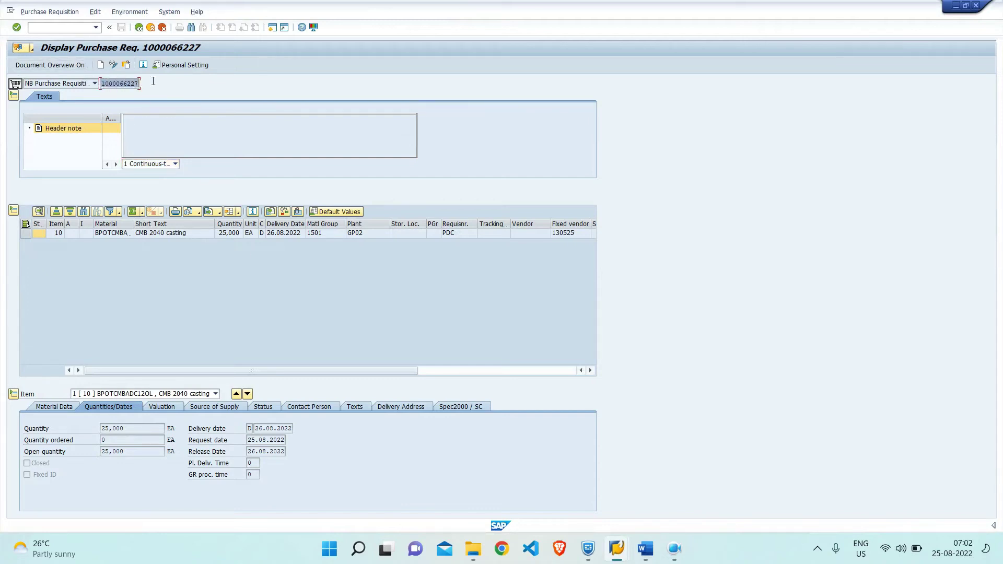
left_click(155, 75)
type("/nme59")
key("Return")
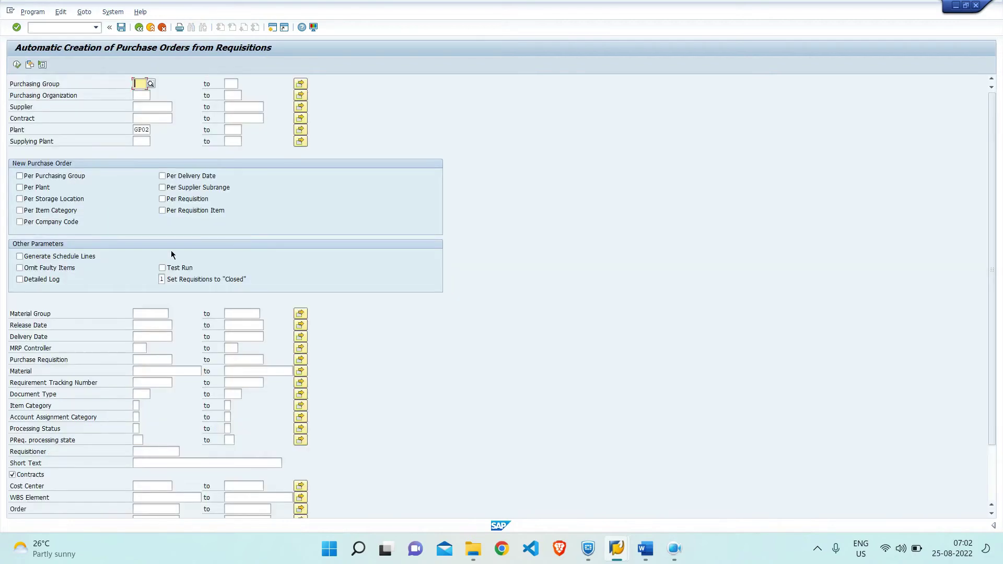
Step: Enter the copied number as the purchase requisition selection and execute the automatic creation of purchase orders for plant GP02
scroll(207, 340, "down", 2)
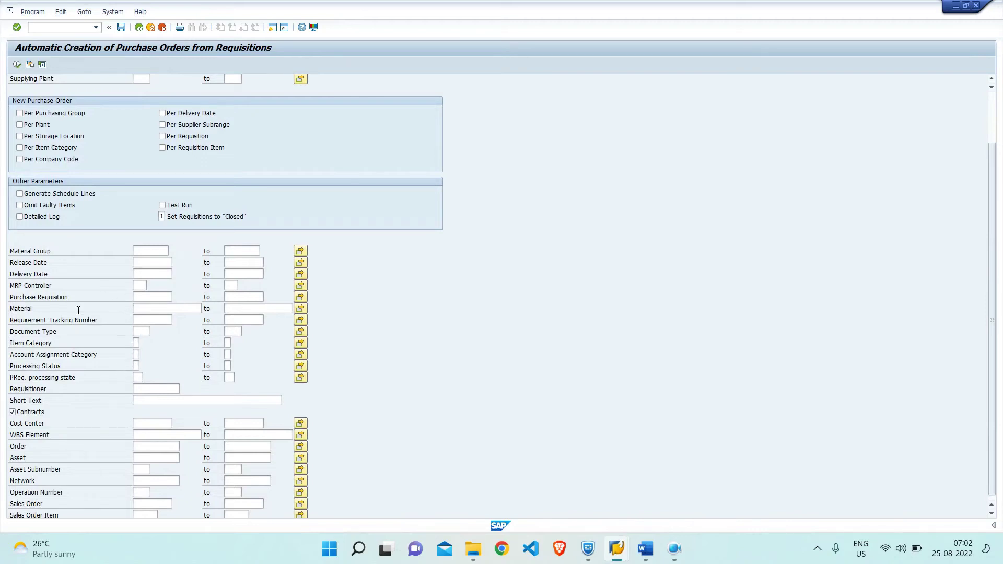
left_click(153, 296)
key("ctrl+v")
left_click(17, 64)
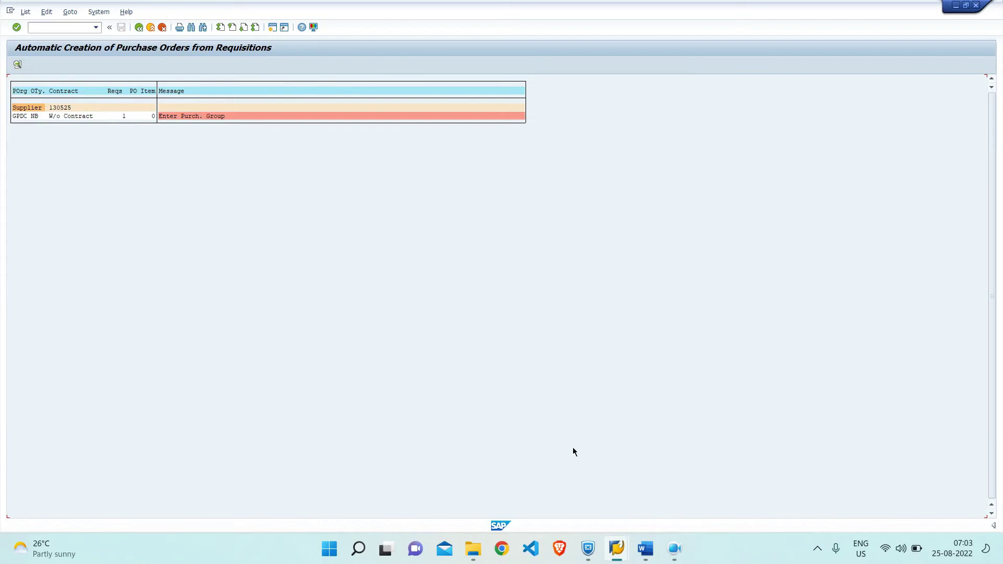
Step: Switch to the single-item planning session and open transaction MM02 in a new session to change the material
left_click(617, 549)
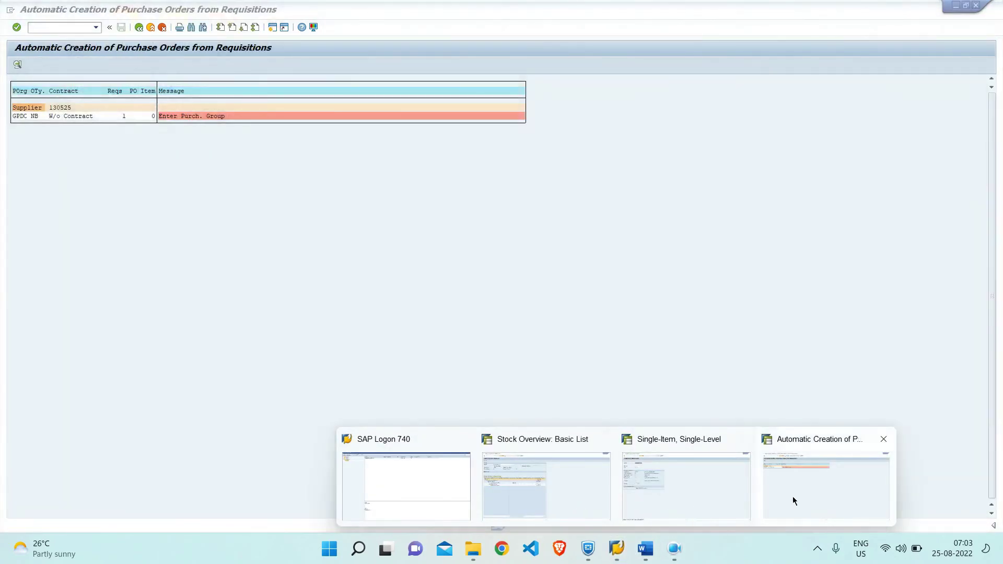
left_click(679, 493)
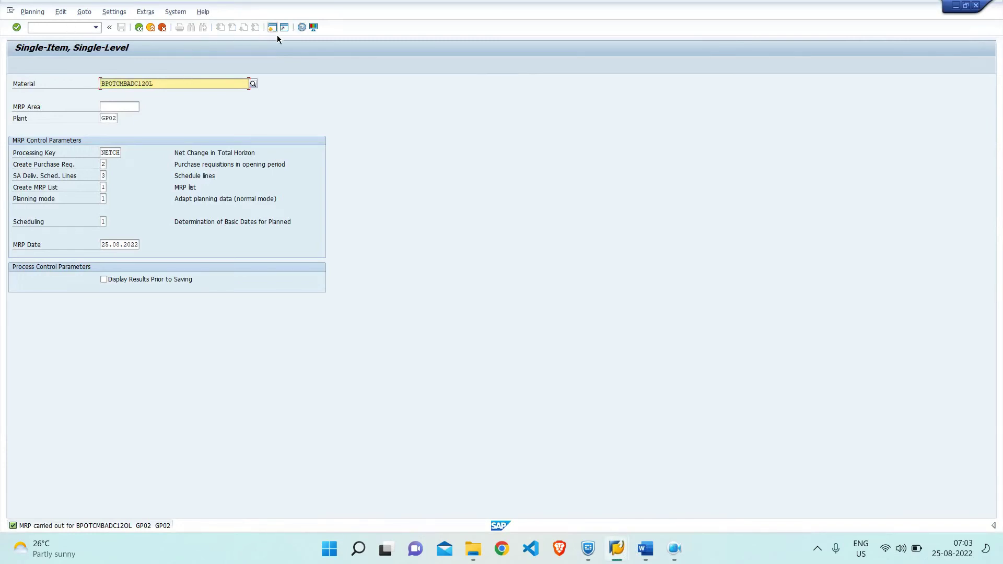
left_click(271, 28)
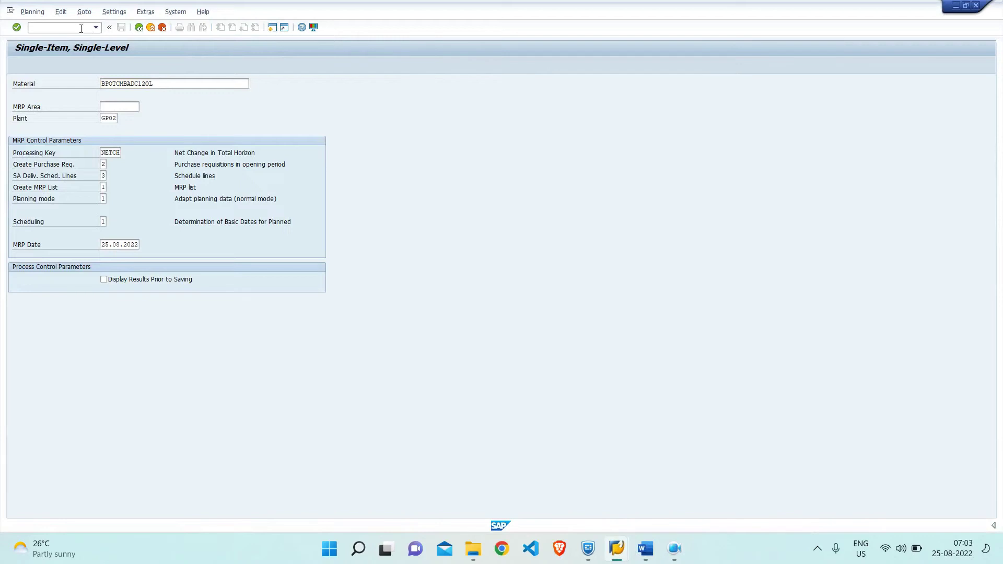
type("mm02")
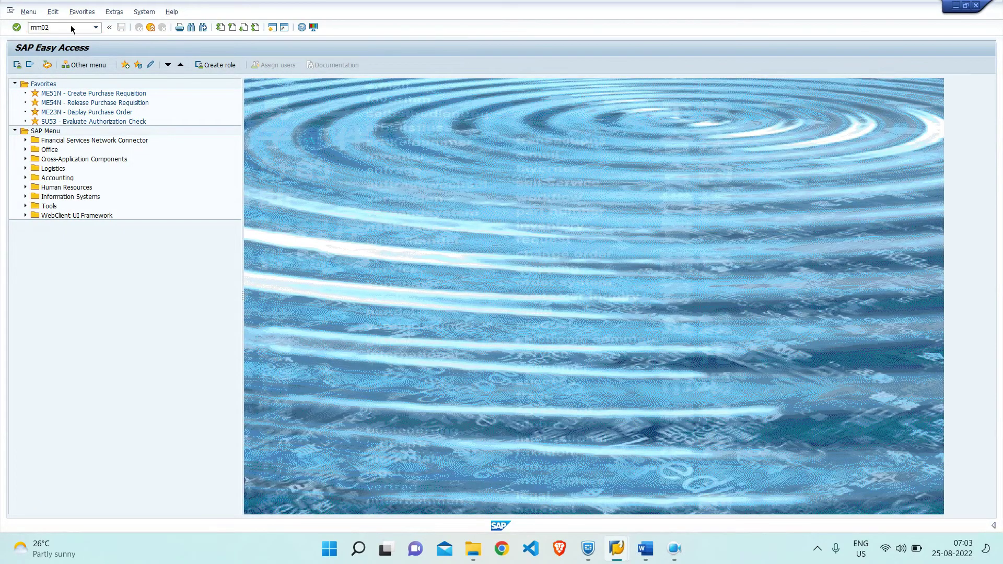
key("Return")
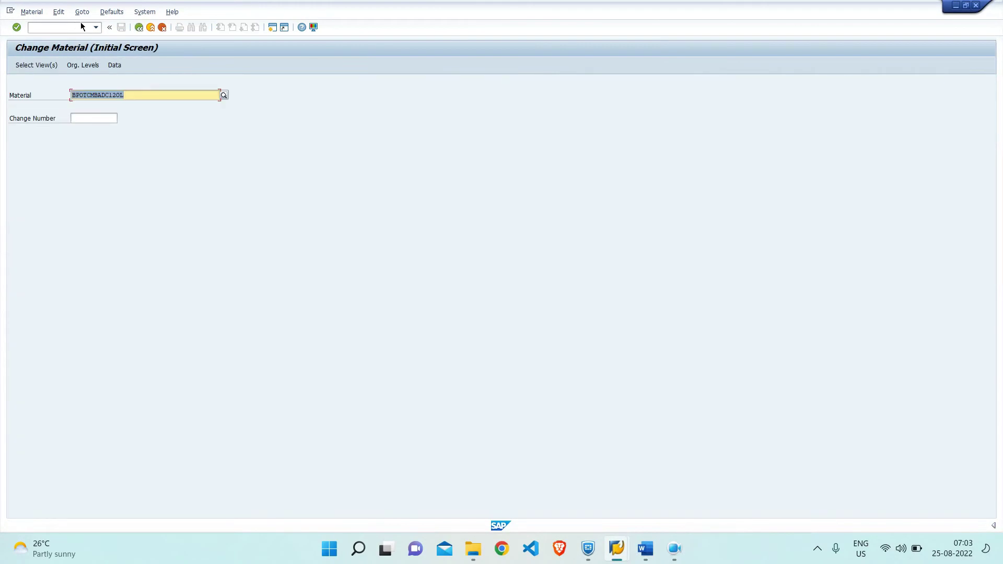
Step: Select the Basic Data 1 and 2, Purchasing and MRP 1 to 4 views for changing material BPOTCMBADC12OL
key("Return")
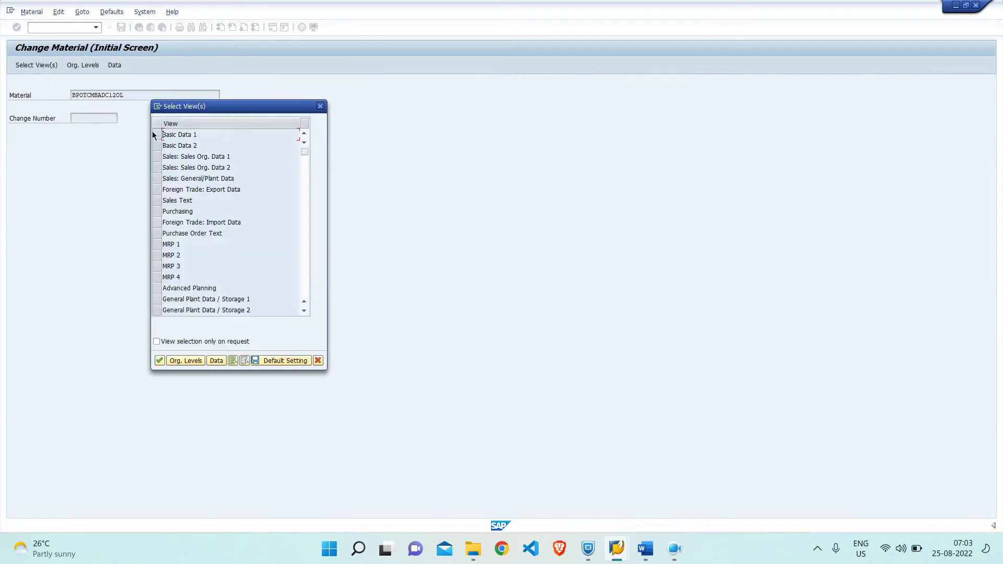
left_click(157, 146)
left_click(158, 135)
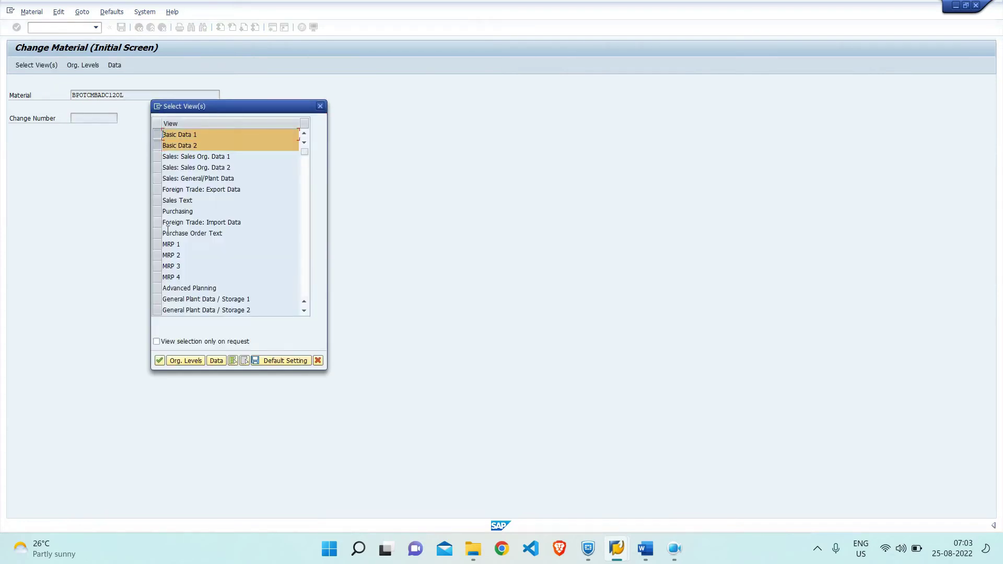
left_click(157, 211)
left_click(157, 244)
left_click(157, 255)
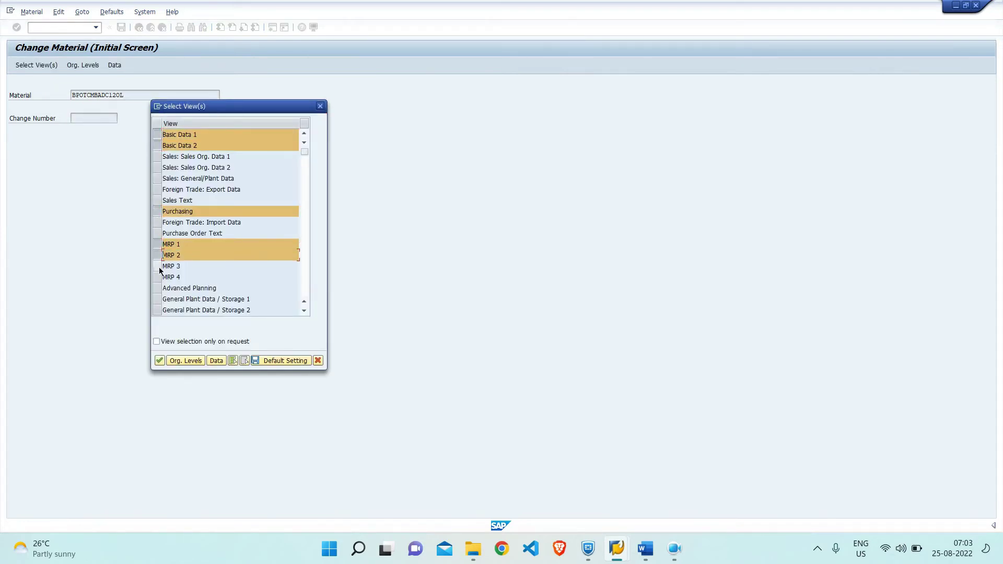
left_click(158, 266)
left_click(158, 277)
key("Return")
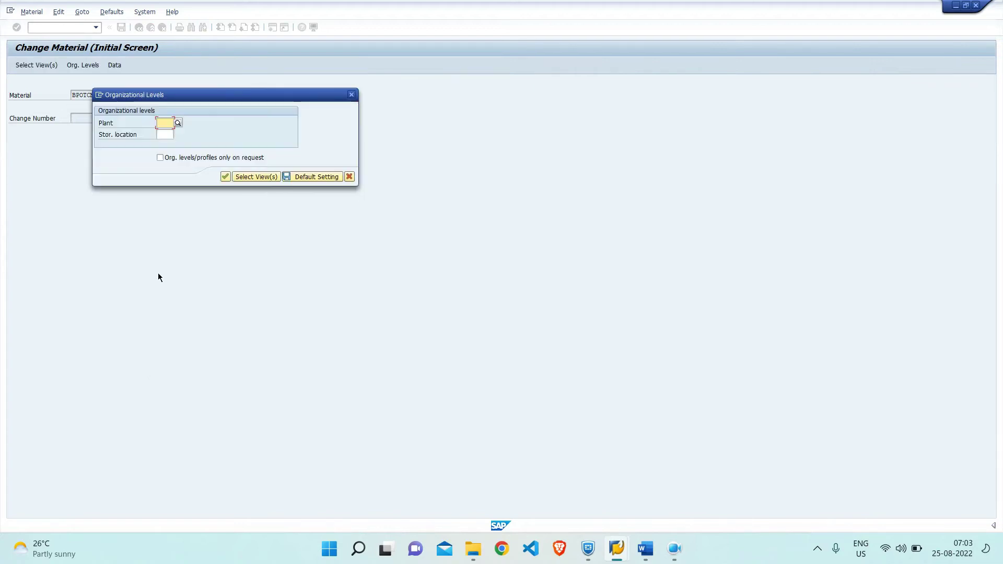
Step: Choose plant GP02 as the organizational level and advance through the basic data views to the Purchasing view
key("BackSpace")
key("Down")
key("Return")
key("Return")
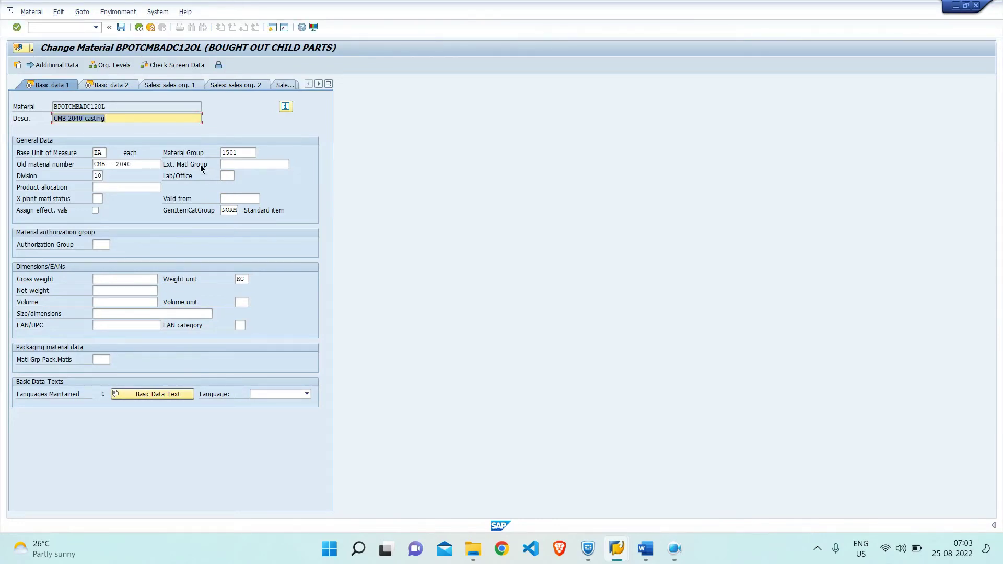
key("Return")
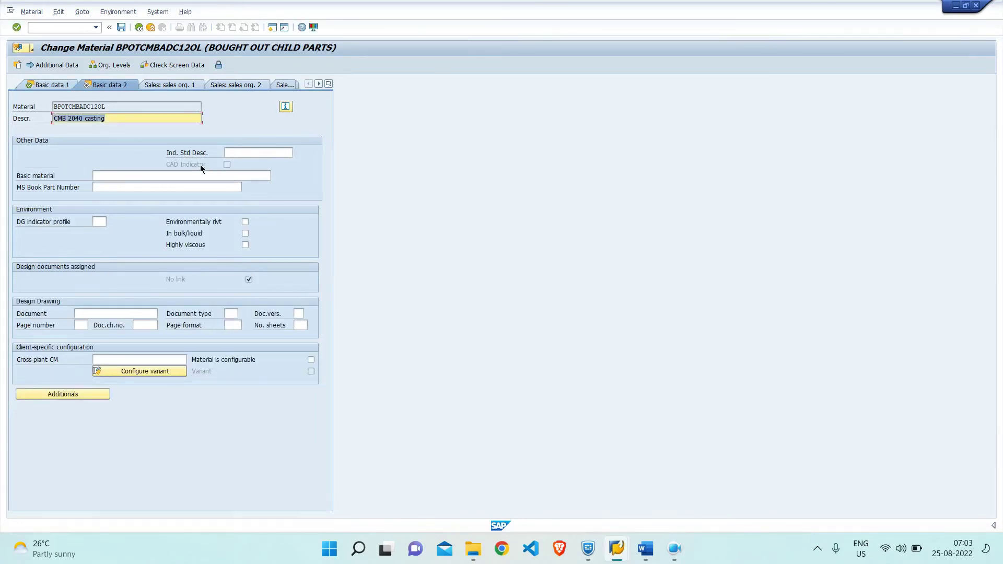
key("Return")
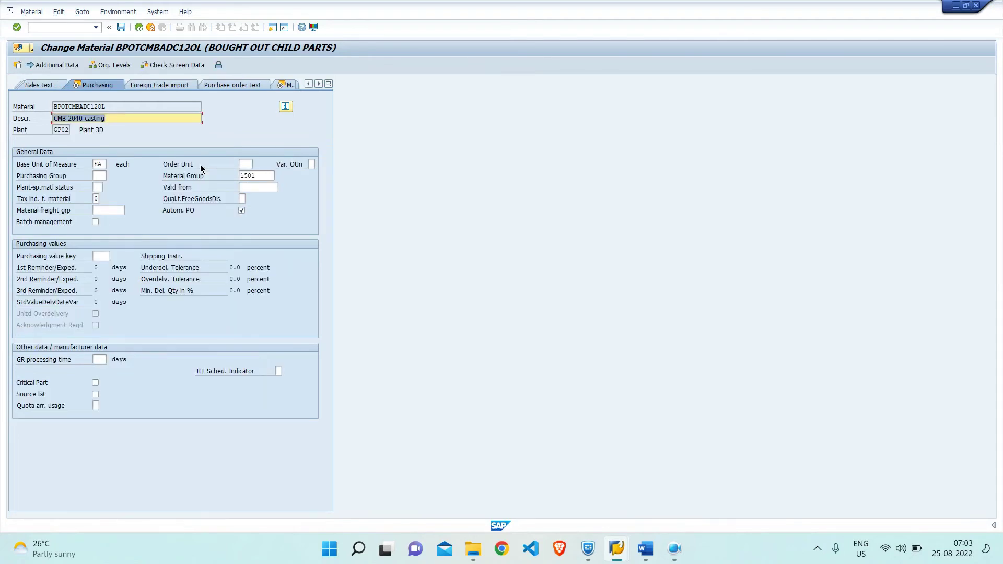
Step: Set the material's purchasing group to 3D2 and save the material master
left_click(104, 177)
type("3D2")
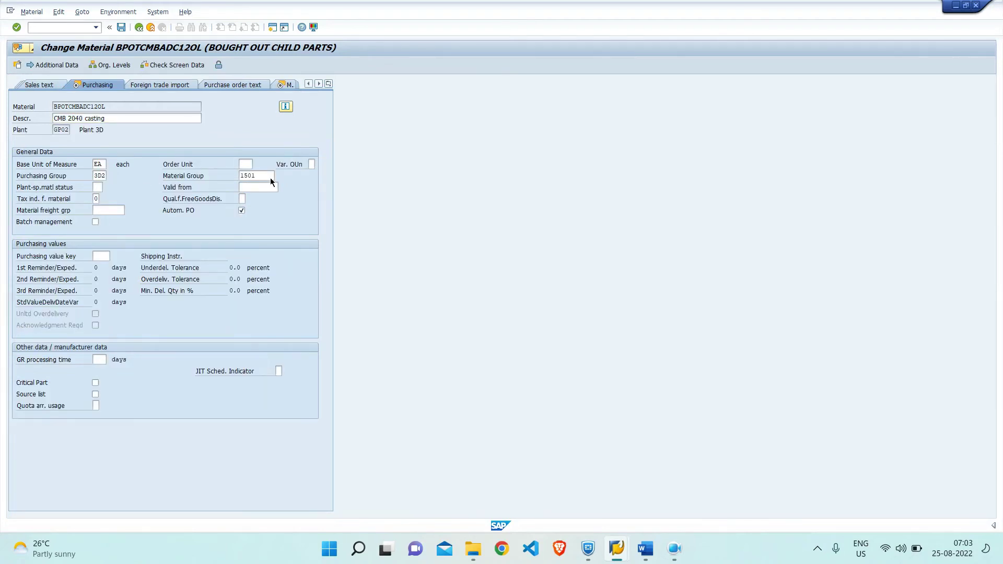
key("Return")
left_click(121, 27)
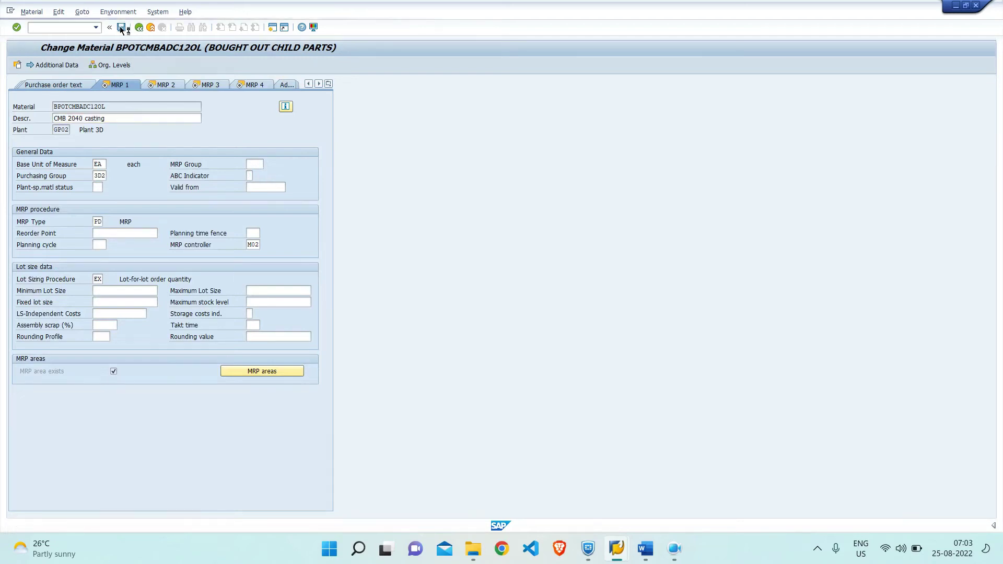
Step: Switch to the automatic purchase order creation session, return to its selection screen and try to execute the creation again
left_click(617, 549)
left_click(717, 490)
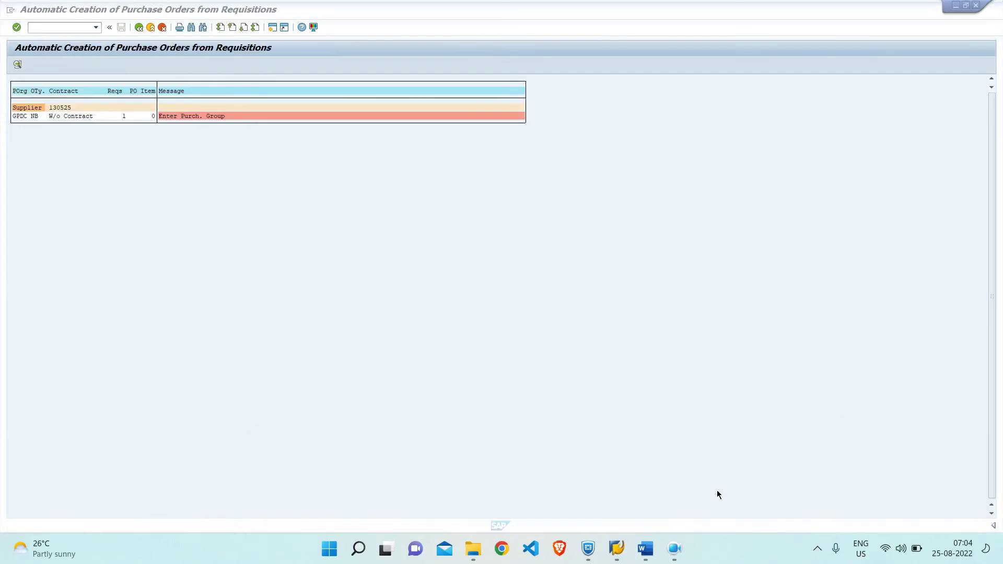
left_click(139, 27)
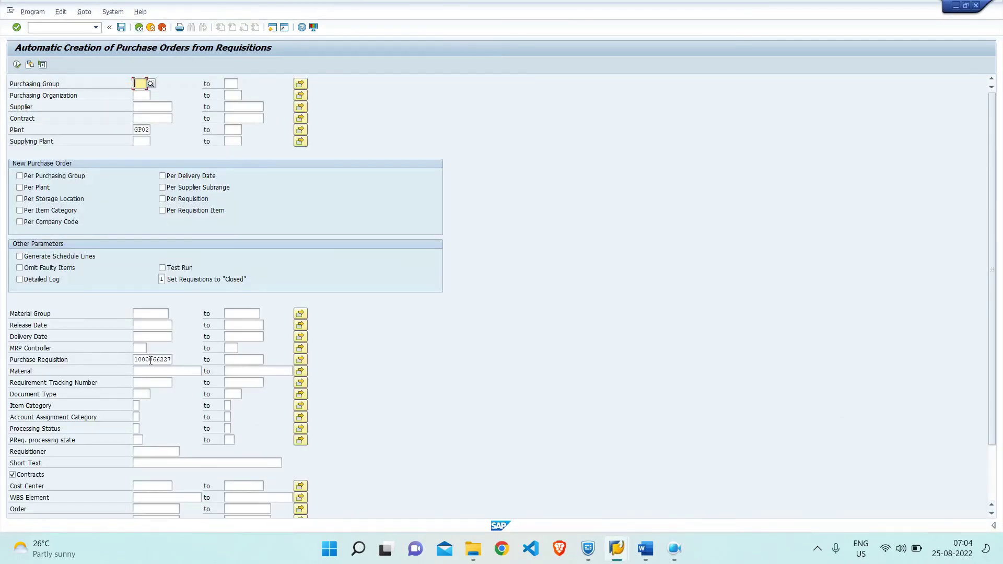
left_click(18, 65)
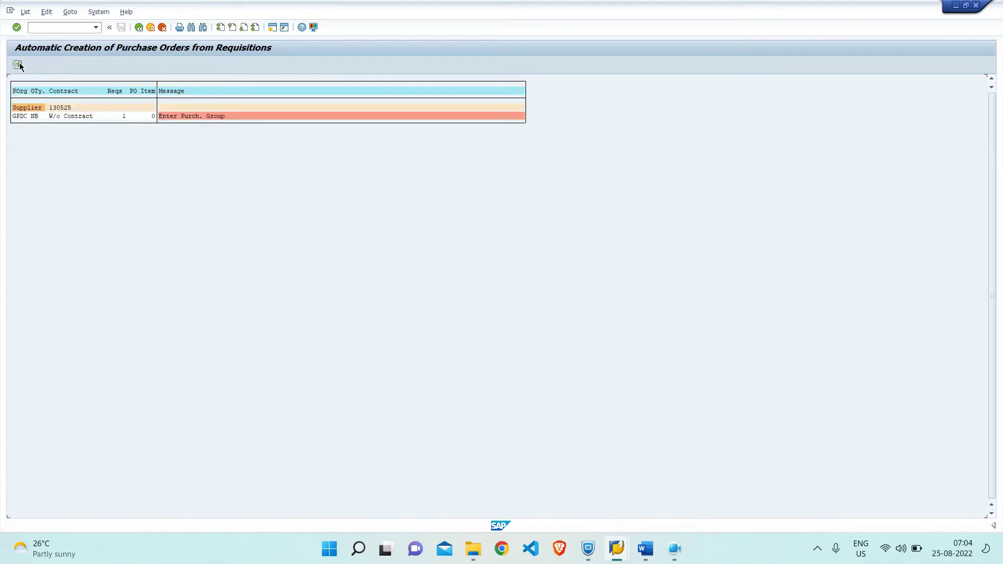
Step: Leave the creation log and selection screen and restart transaction ME59 from the SAP Easy Access screen
left_click(140, 29)
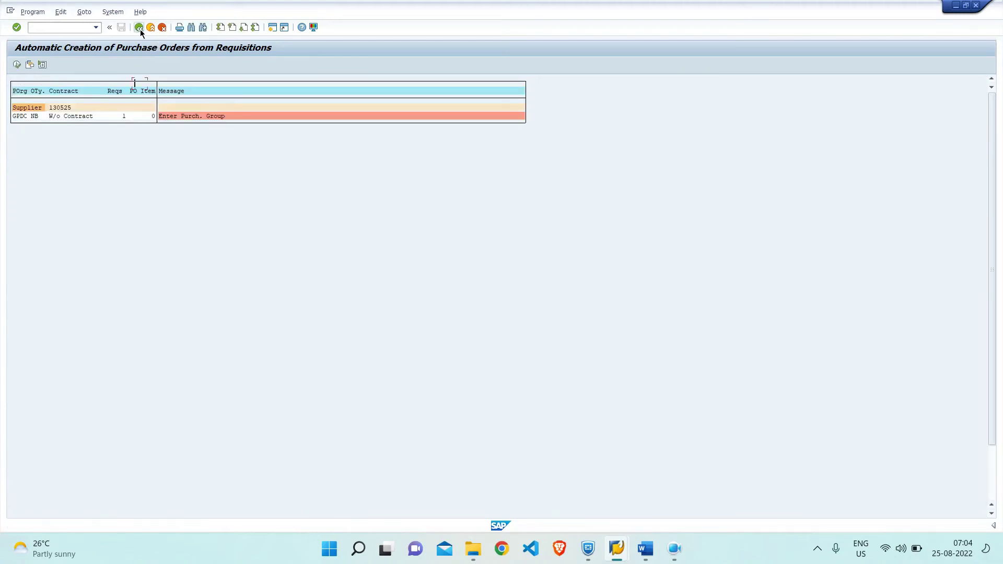
left_click(140, 29)
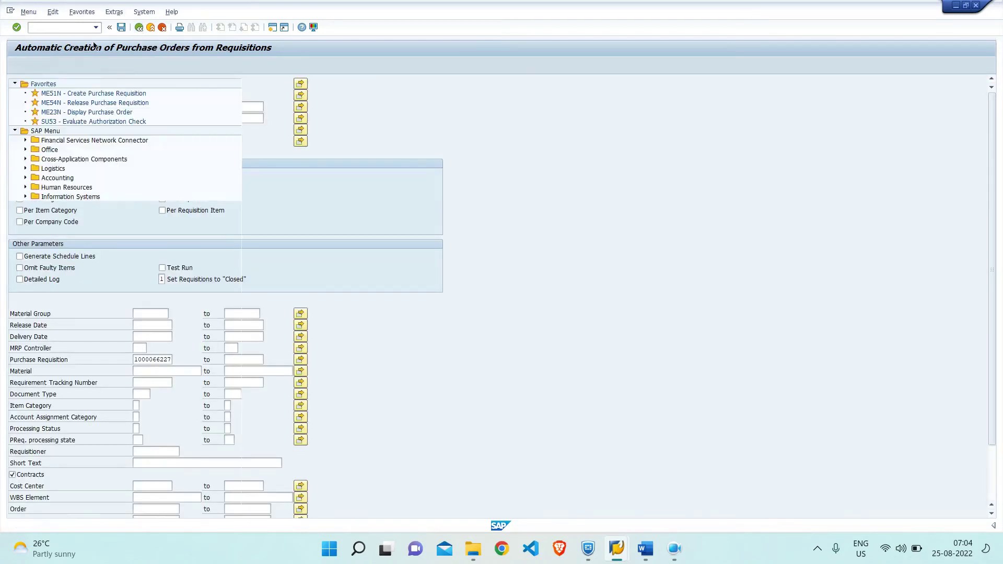
left_click(96, 29)
left_click(75, 45)
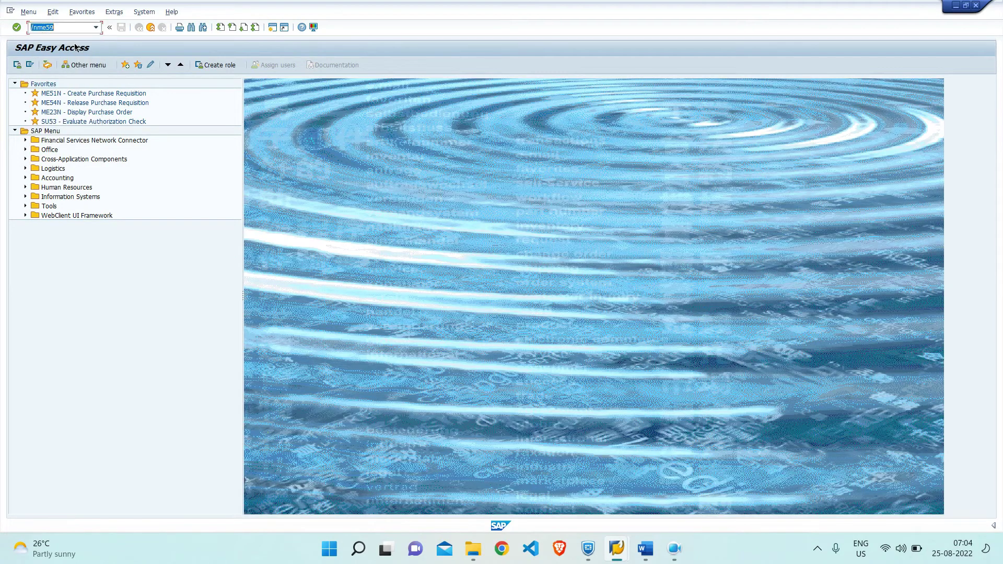
key("Return")
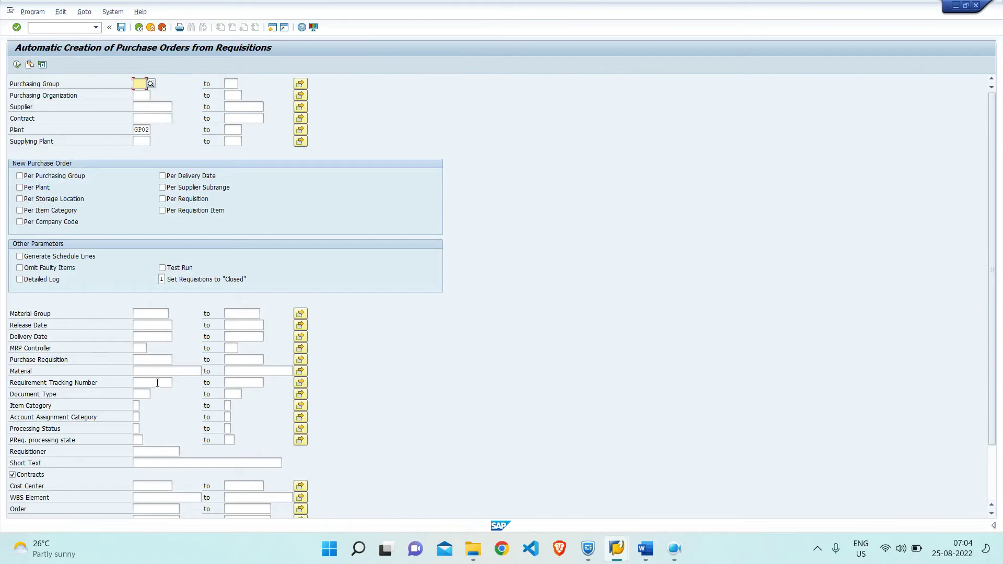
left_click(152, 360)
type("BPOTCMBADC")
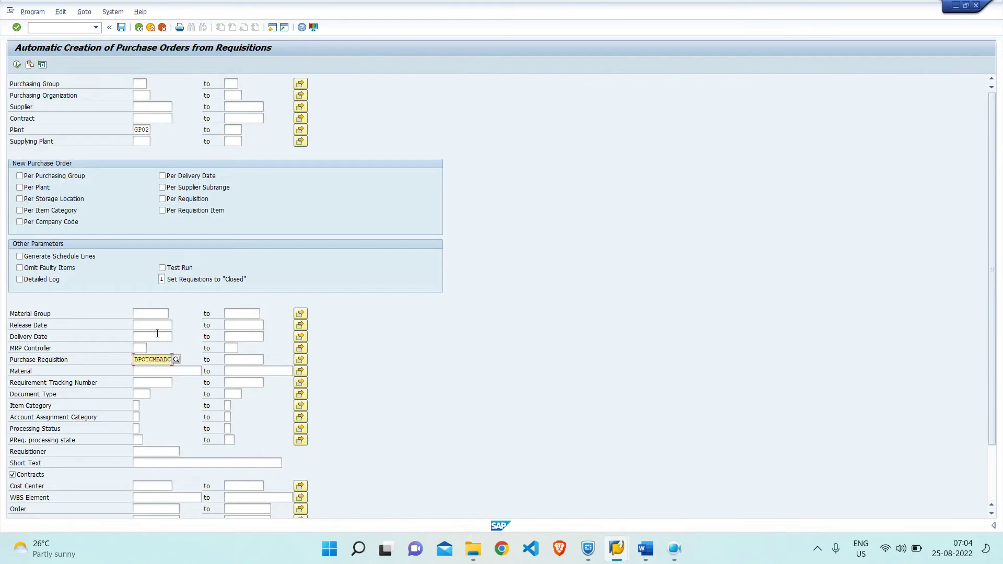
key("BackSpace")
key("BackSpace")
key("BackSpace")
key("BackSpace")
key("BackSpace")
key("BackSpace")
key("BackSpace")
key("BackSpace")
key("BackSpace")
key("BackSpace")
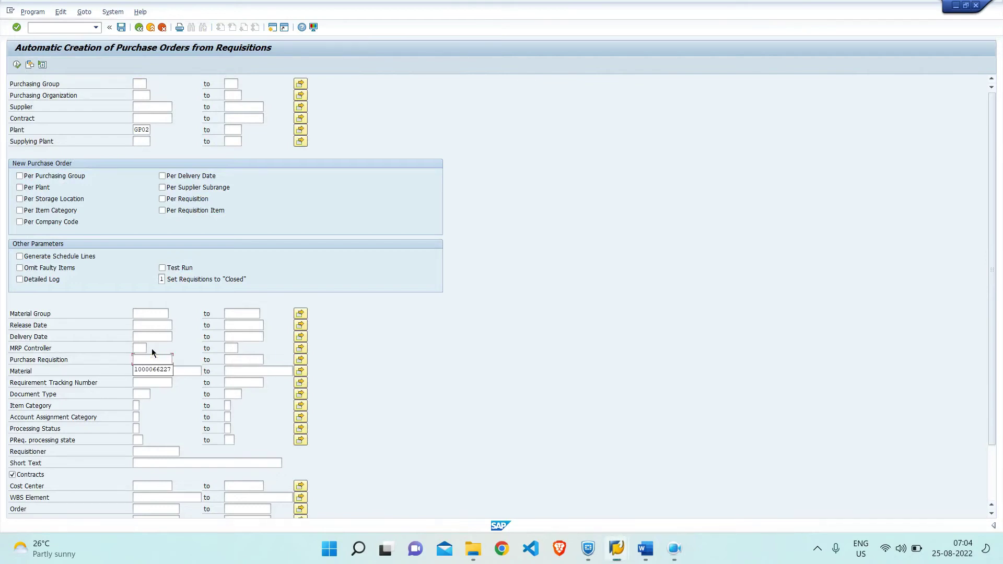
Step: Reuse the previously entered requisition number, try the automatic purchase order creation for plant GP02, and return to the selection screen
key("Down")
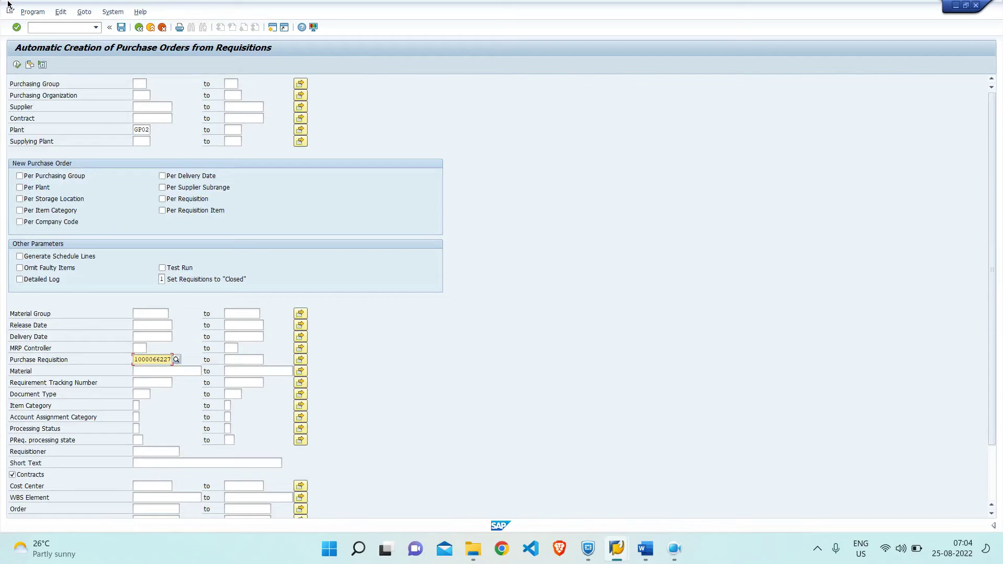
left_click(16, 65)
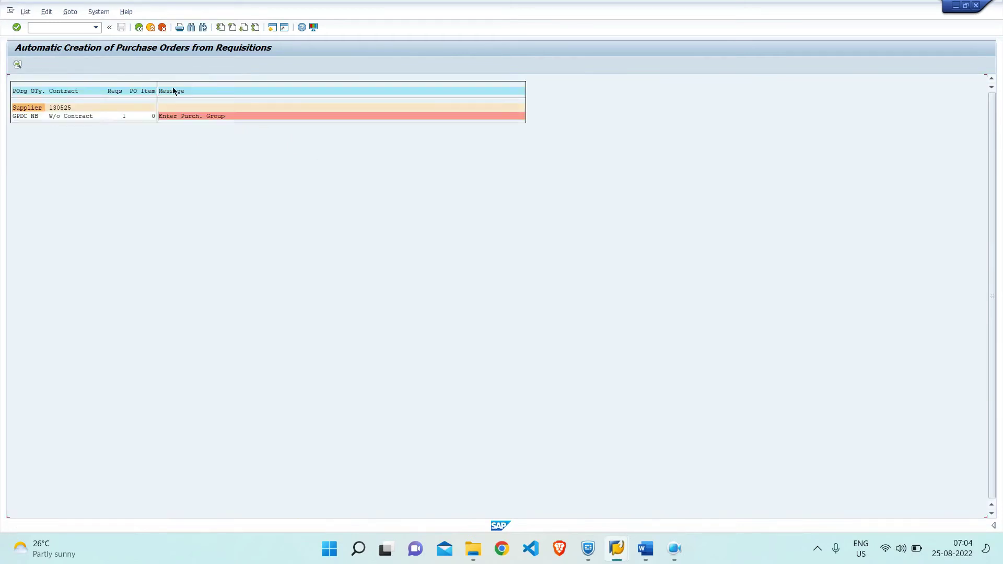
left_click(139, 27)
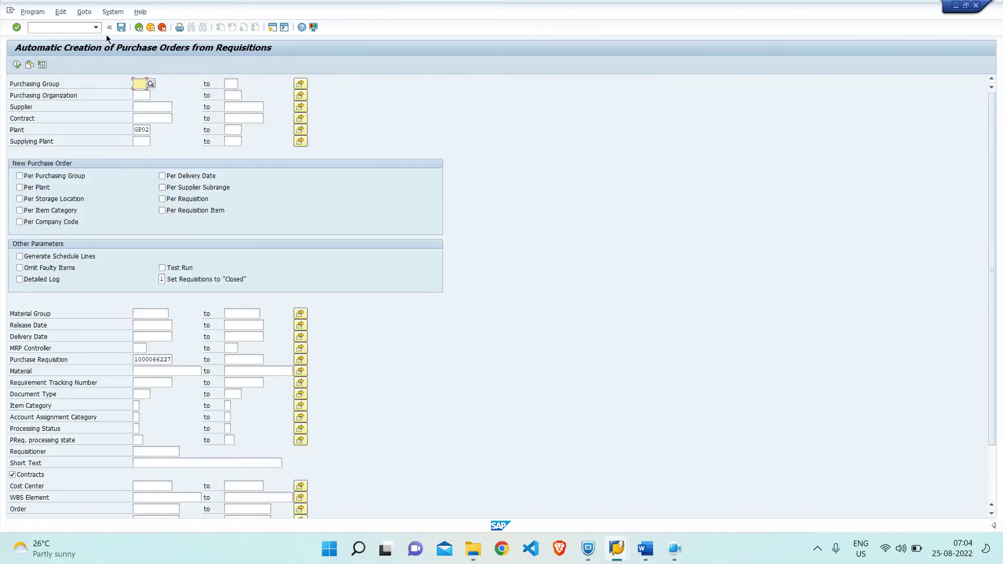
Step: Switch to the material change session and open transaction ME52N to change the purchase requisition
left_click(617, 548)
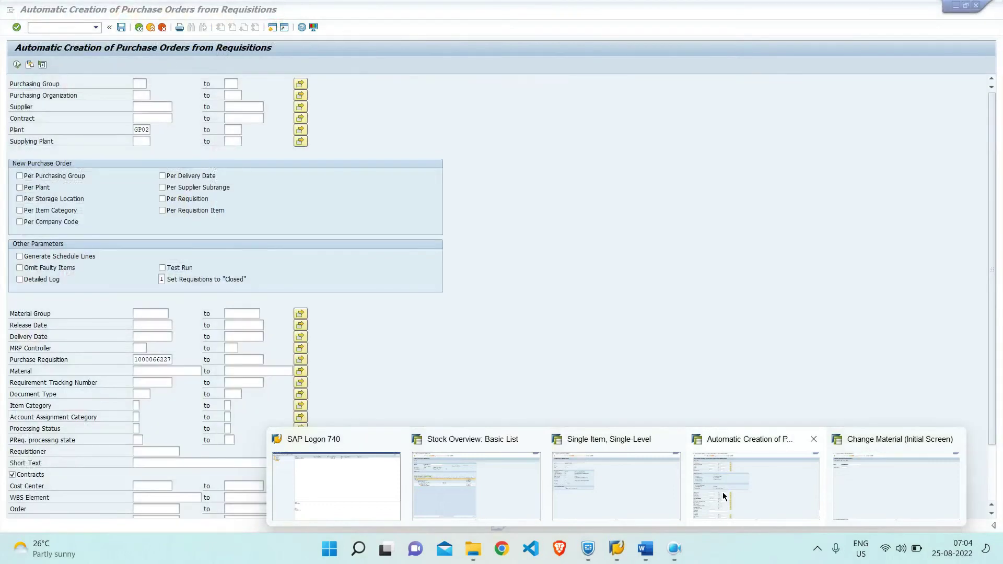
left_click(723, 492)
mouse_move(631, 552)
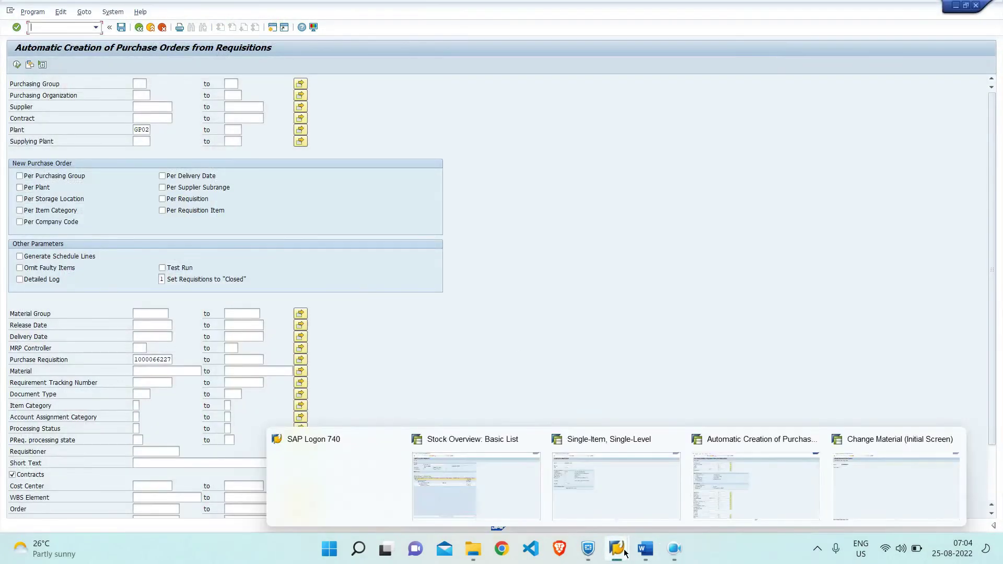
left_click(889, 503)
left_click(76, 29)
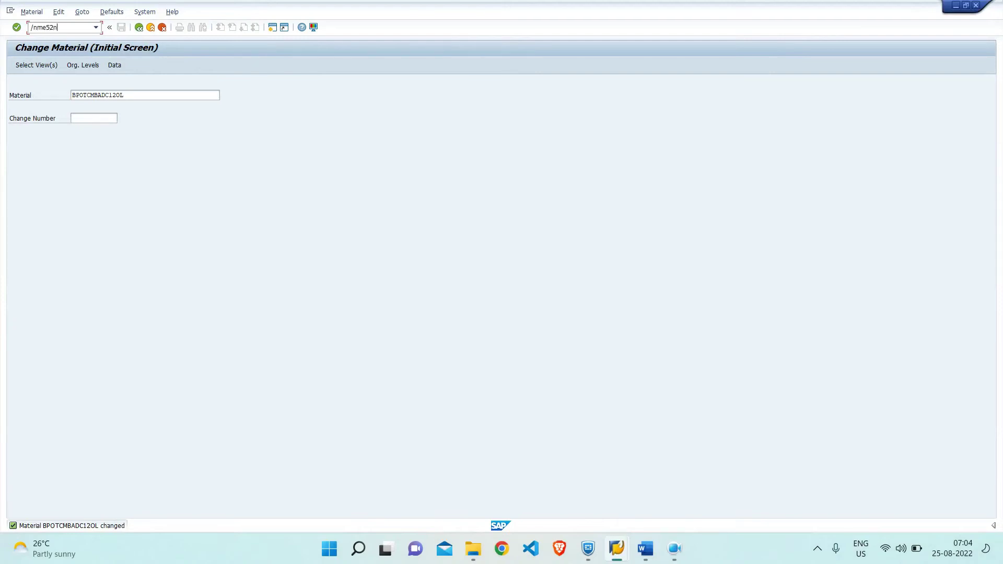
key("Return")
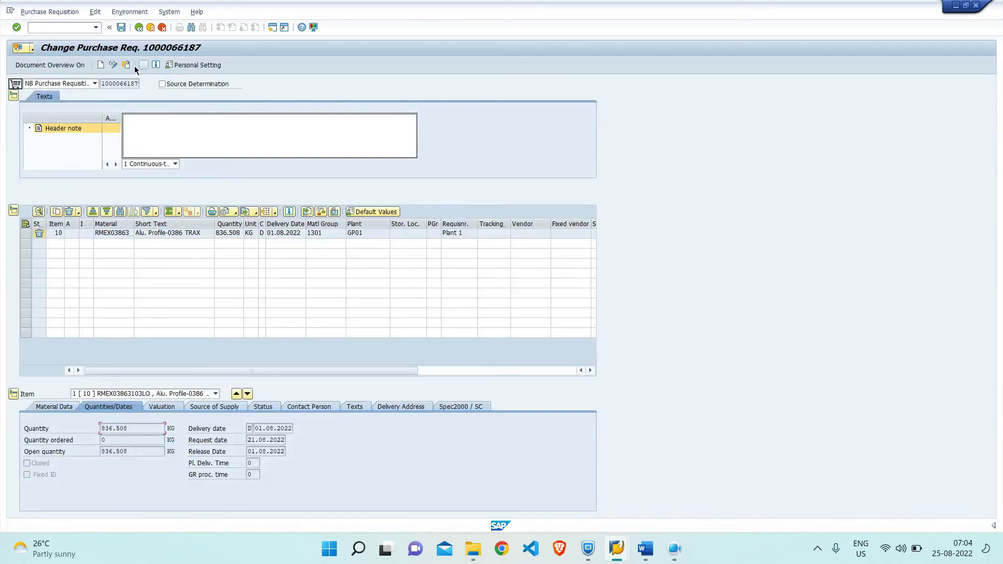
Step: Open the purchase requisition for material BPOTCMBADC12OL for changing by entering its number as the other document
left_click(127, 65)
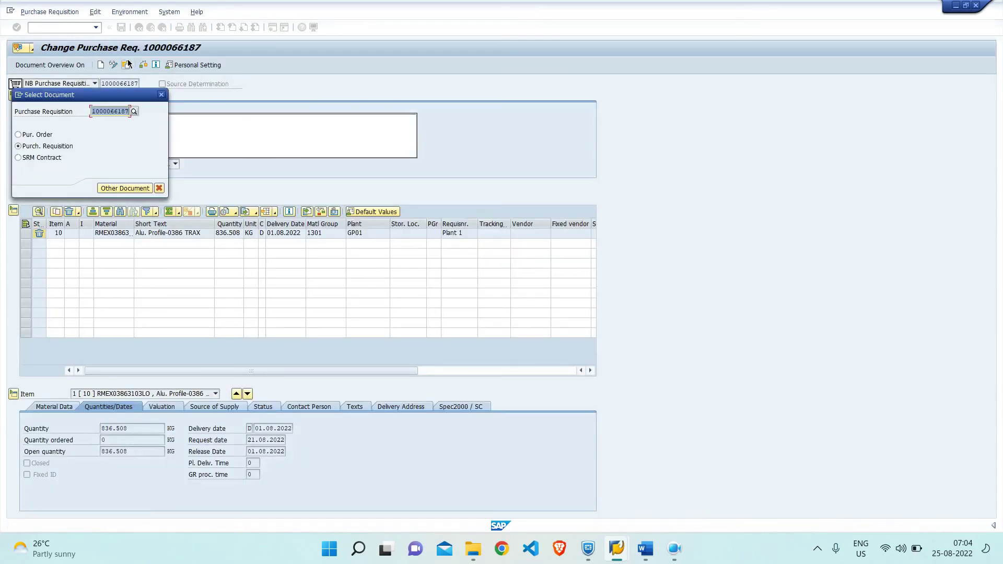
type("BPOTCMBADC")
key("ctrl+a")
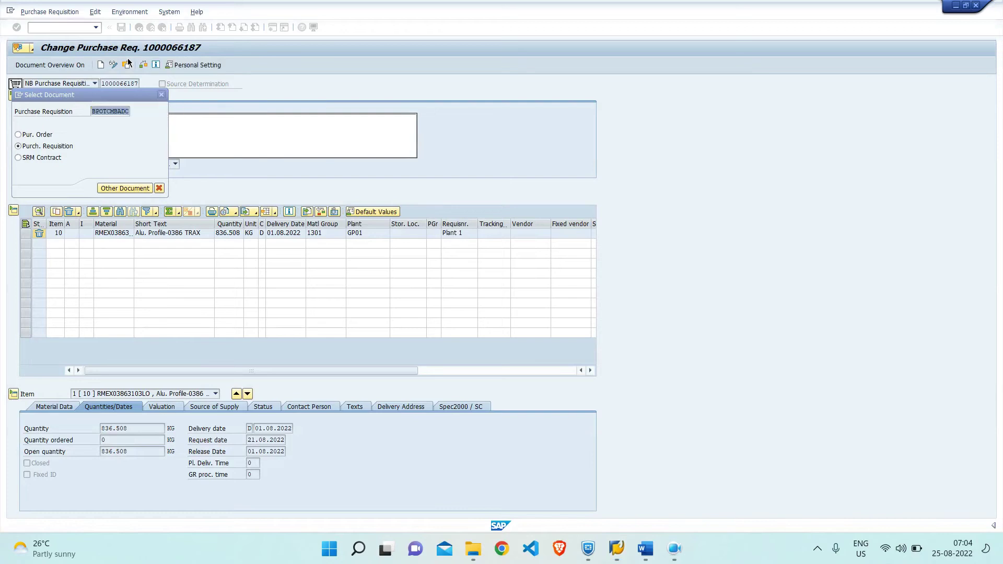
key("Delete")
key("ctrl+v")
key("Return")
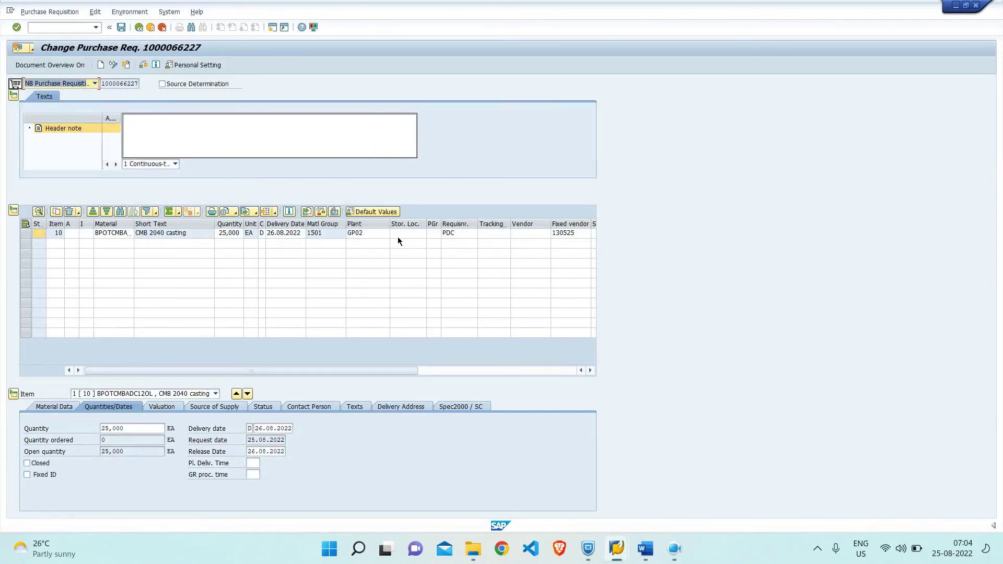
Step: Set the purchasing group of requisition item 10 to 3D2 and save the purchase requisition
left_click(431, 234)
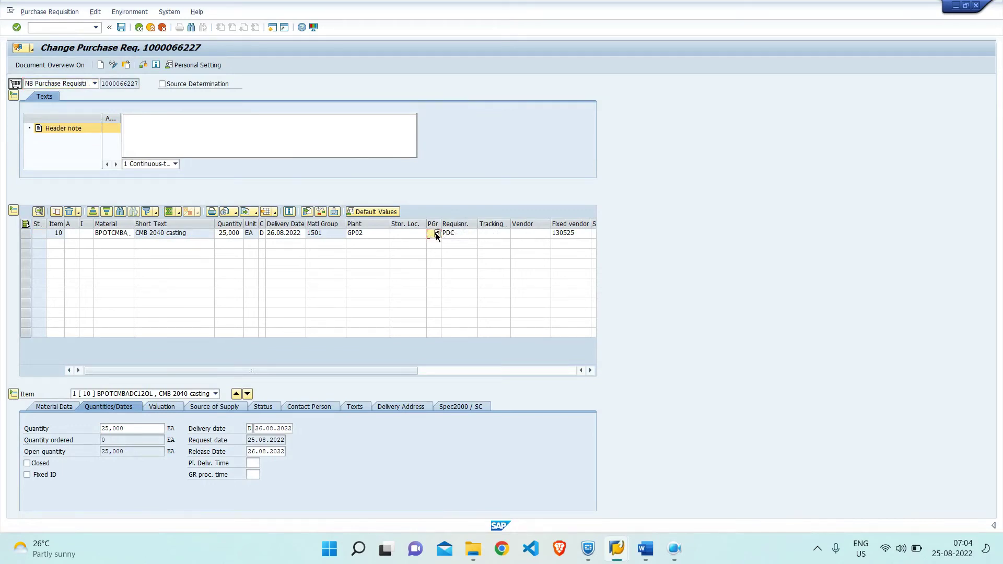
type("3D2")
key("Tab")
left_click(121, 28)
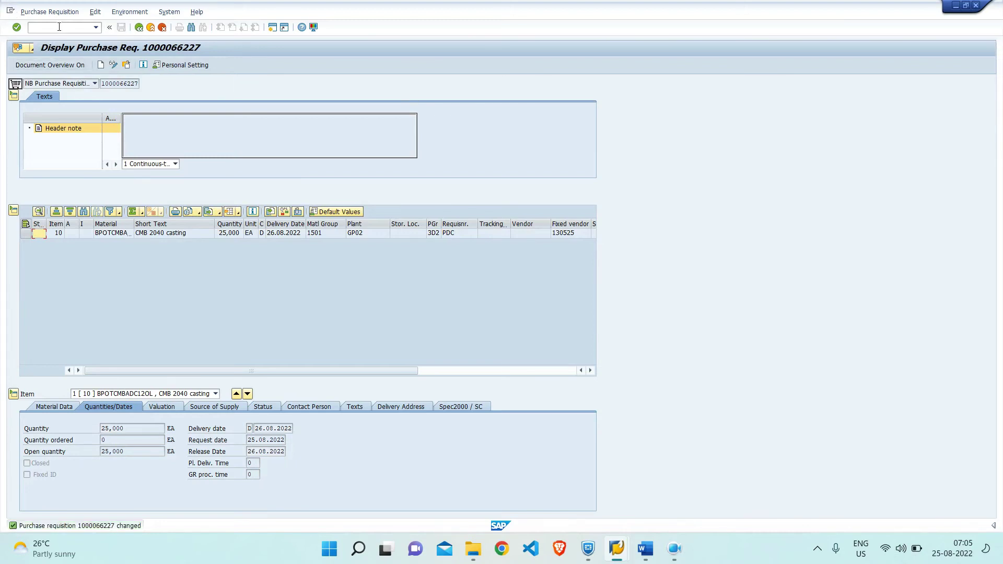
Step: Copy the number of the changed purchase requisition and open transaction ME59 for automatic purchase order creation
left_click_drag(100, 84, 145, 88)
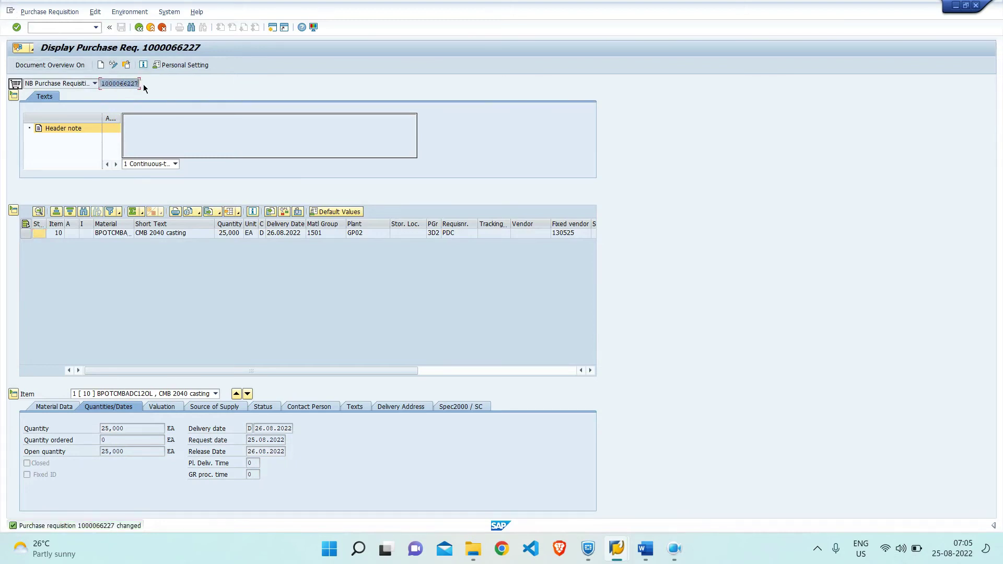
key("ctrl+c")
type("/nm")
type("e53n")
key("Return")
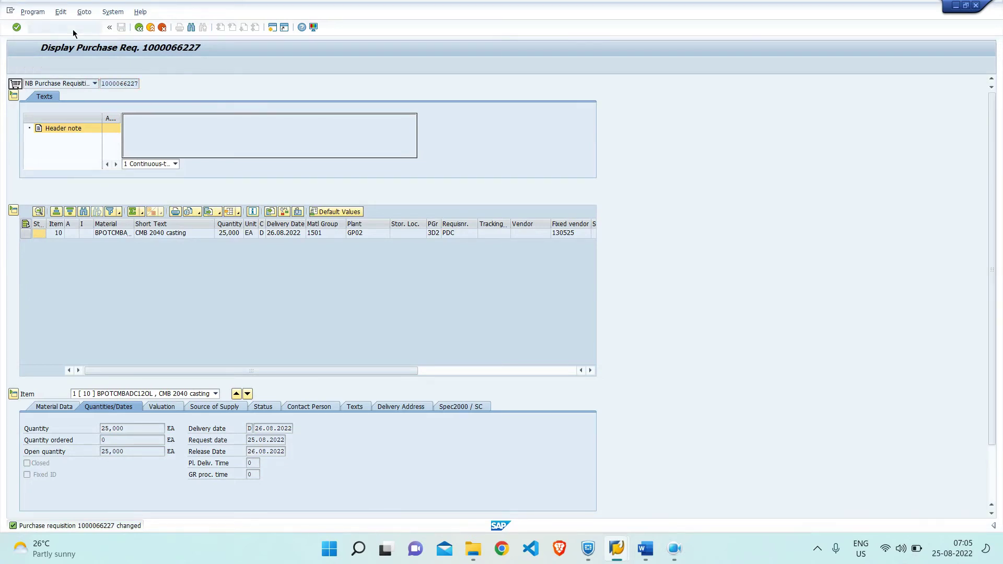
Step: Enter the copied number as the purchase requisition selection, execute the automatic creation for plant GP02, and open the log entry's details
left_click(152, 353)
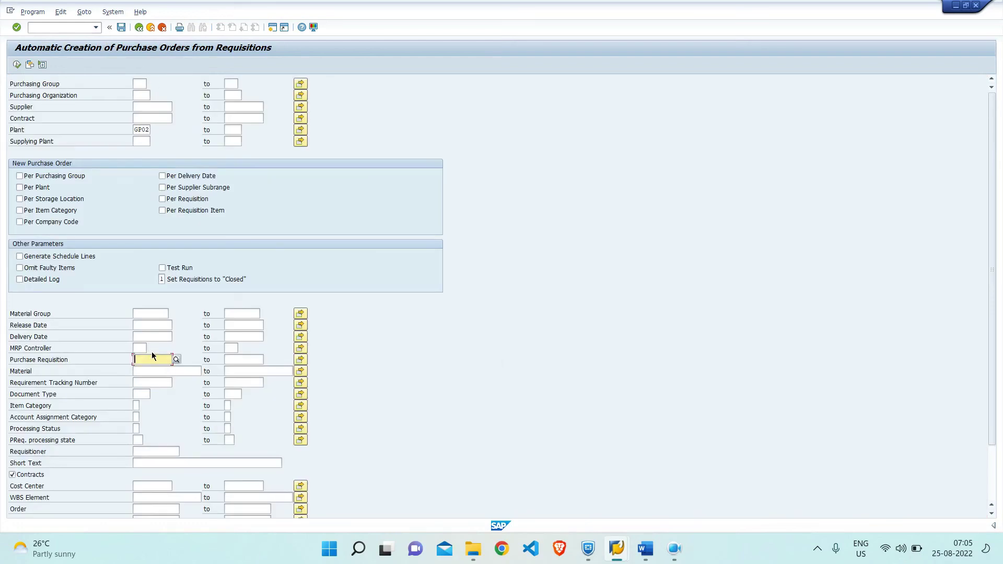
left_click(17, 65)
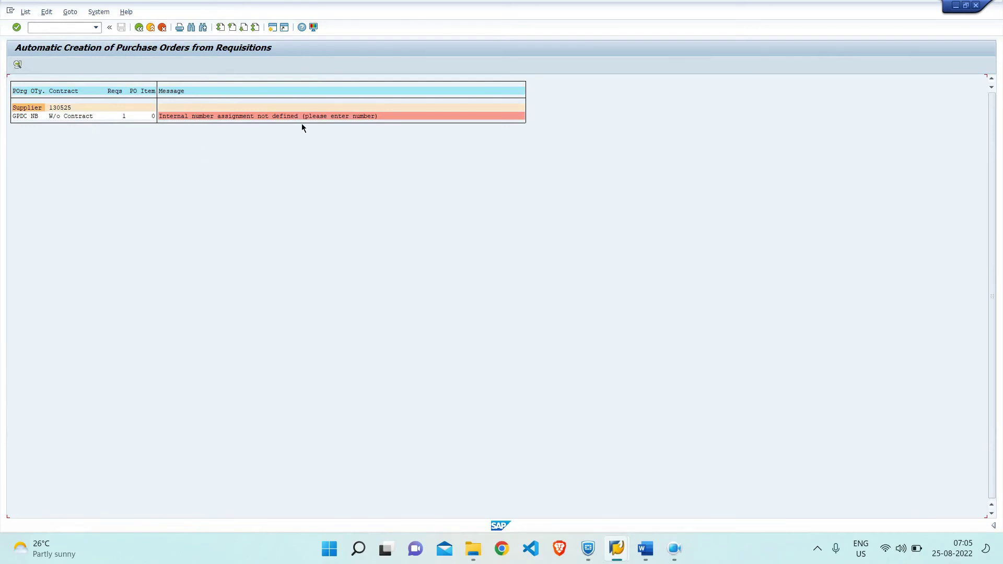
double_click(266, 119)
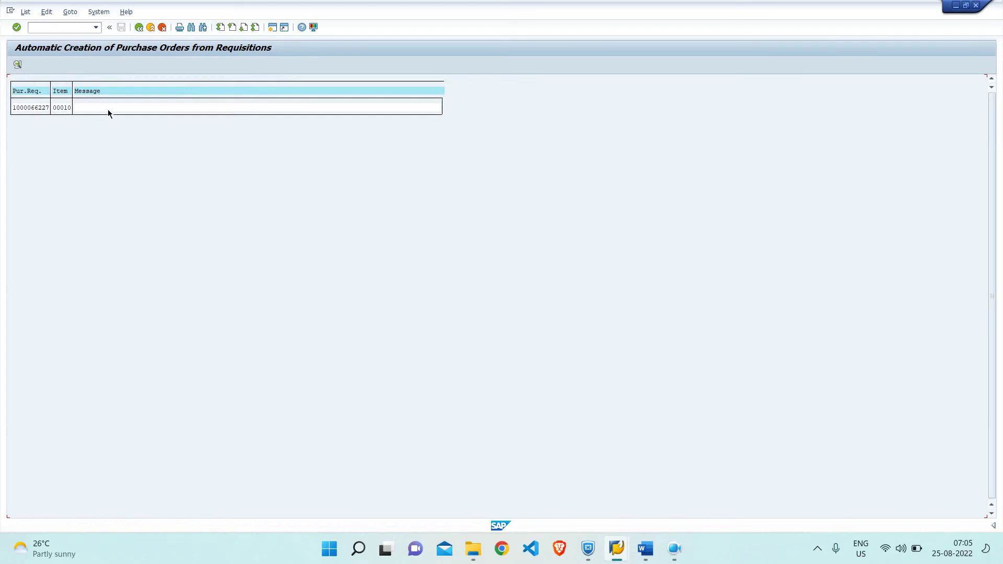
Step: Close the log entry's details and open the Purchasing section of the implementation guide from the purchase order creation session
left_click(138, 28)
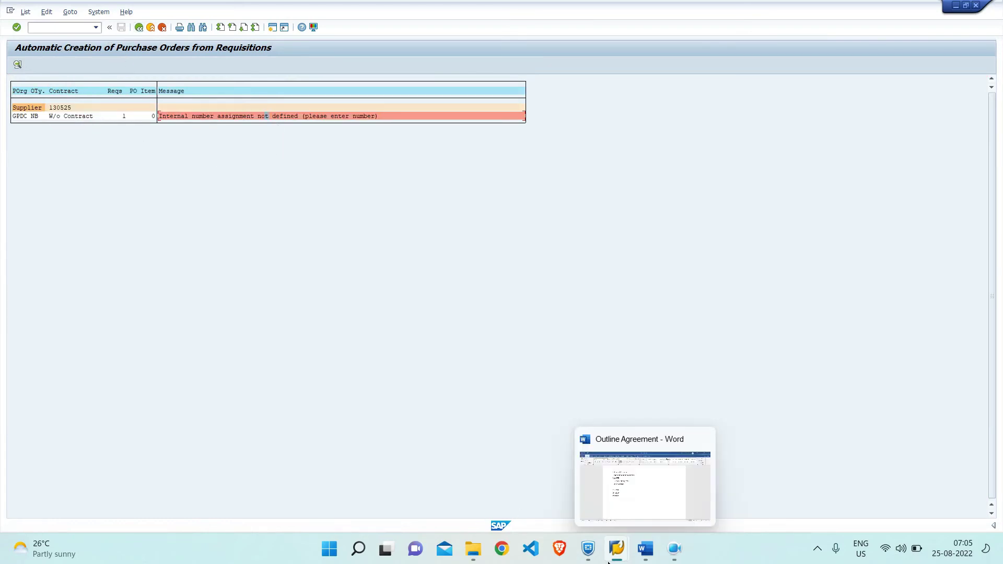
left_click(615, 553)
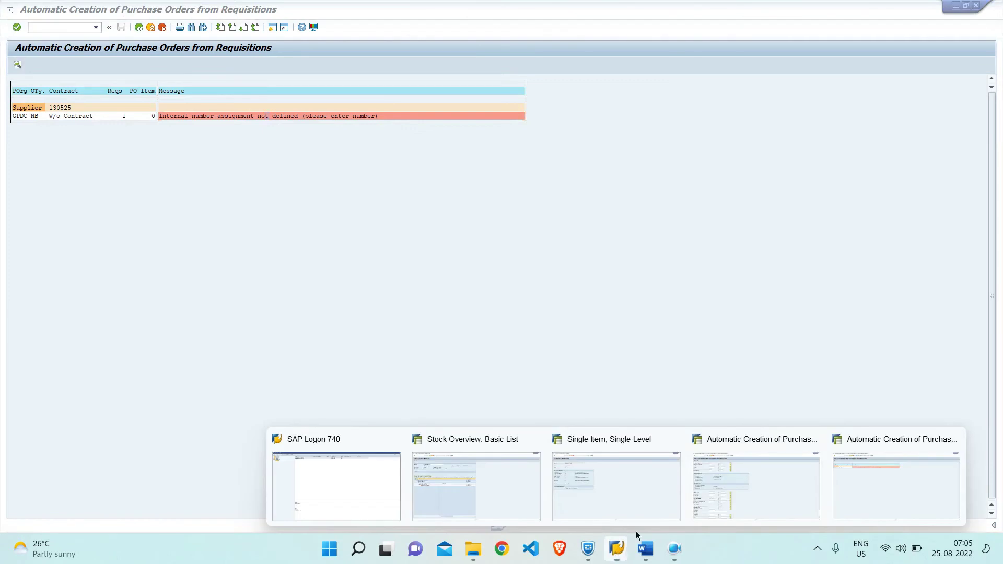
left_click(887, 486)
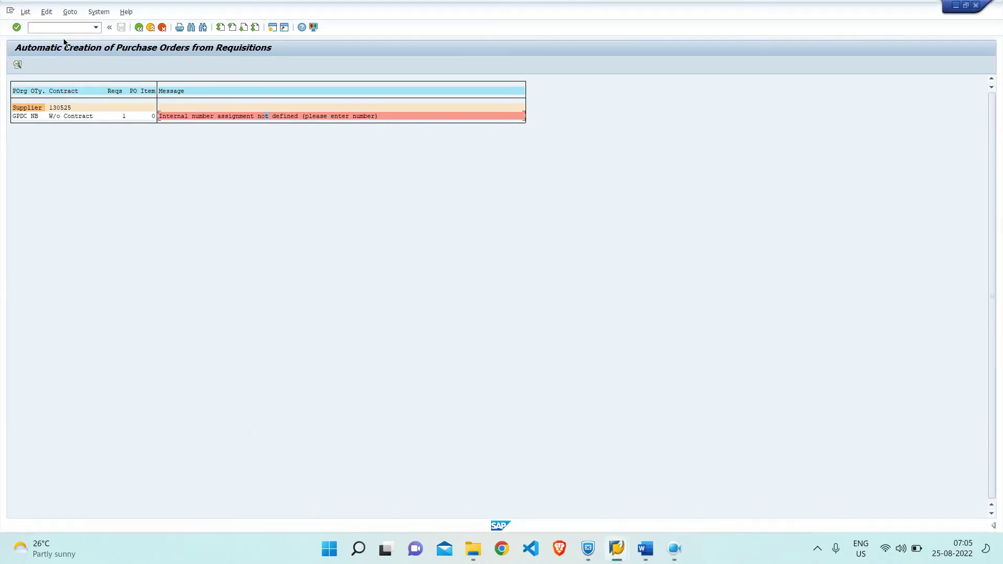
type("/n")
type("o")
type("mh6")
key("Return")
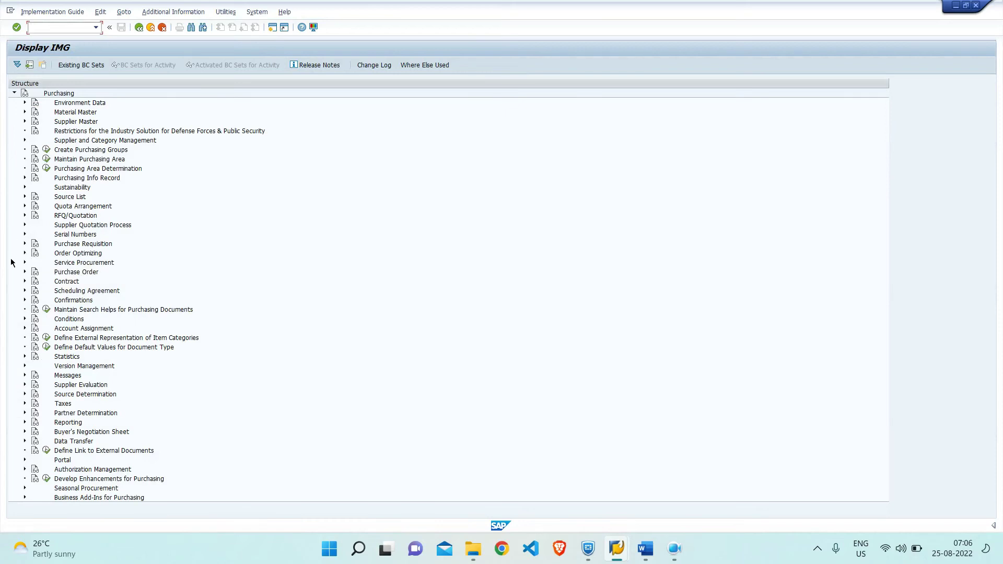
Step: Open the purchase order document types in customizing and examine the number range assignments of type NB, Standard PO
left_click(25, 272)
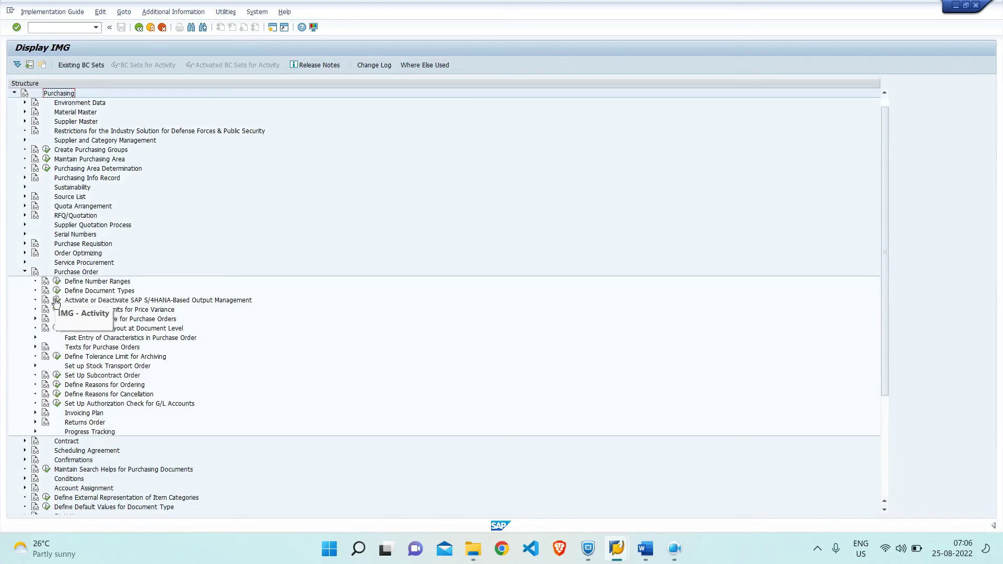
left_click(58, 292)
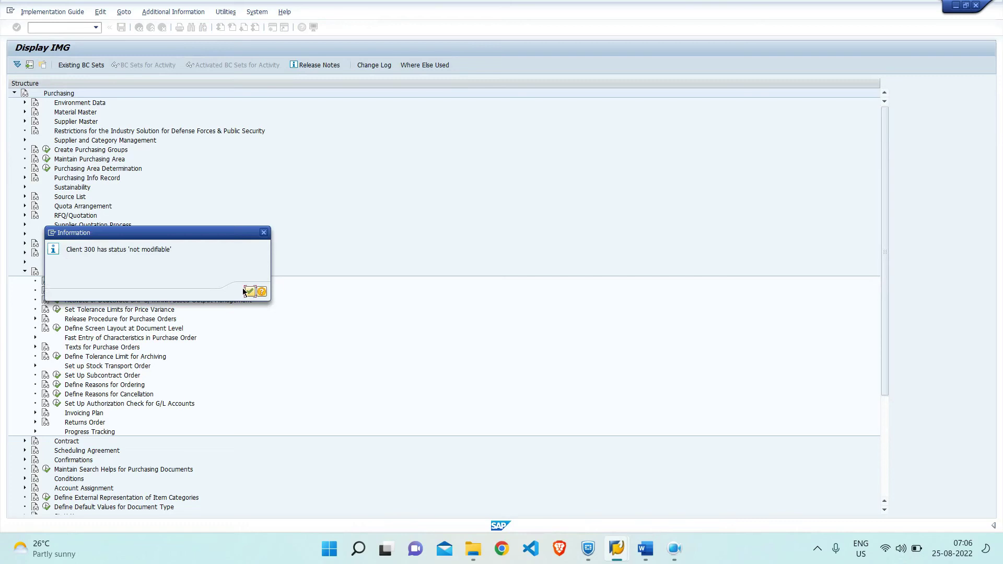
left_click(247, 288)
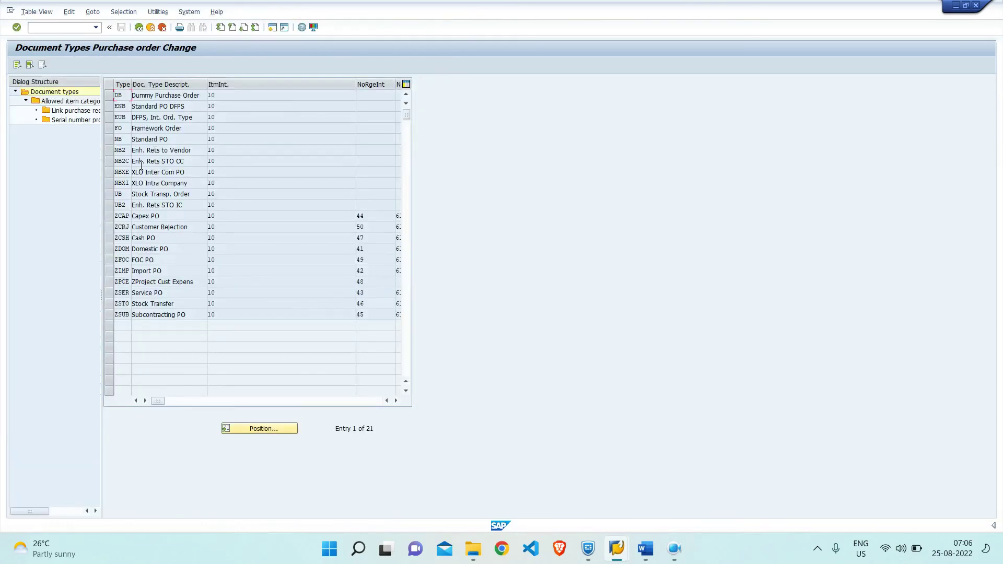
left_click(111, 139)
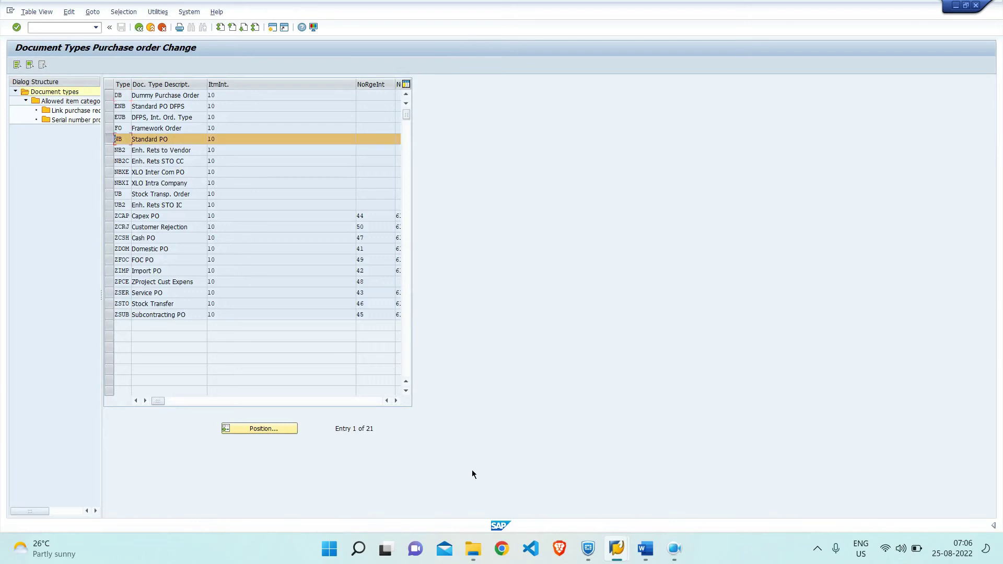
left_click(396, 401)
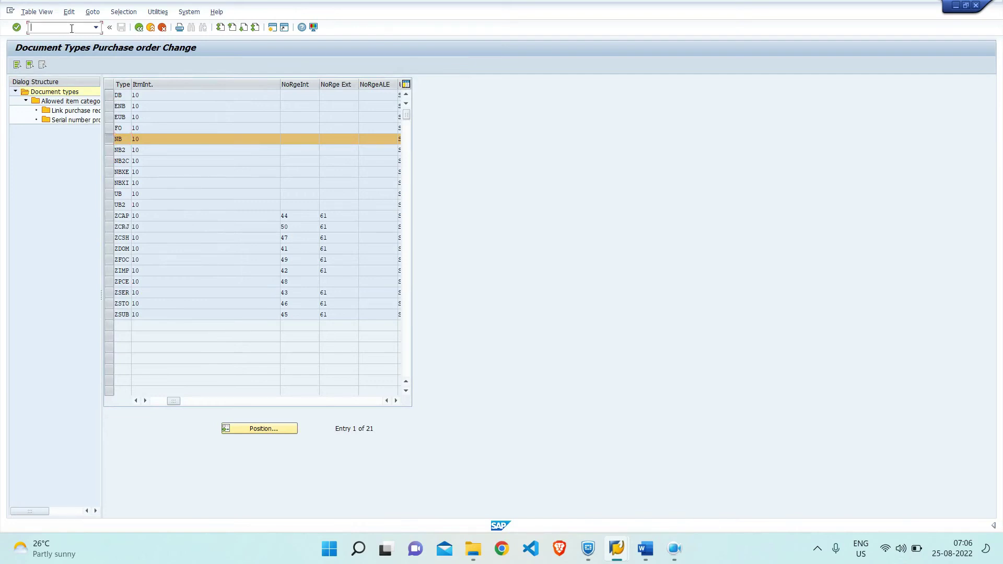
Step: Open transaction SCC4, display the details of client 300, and switch the client table to change mode
type("/nscc4")
key("Return")
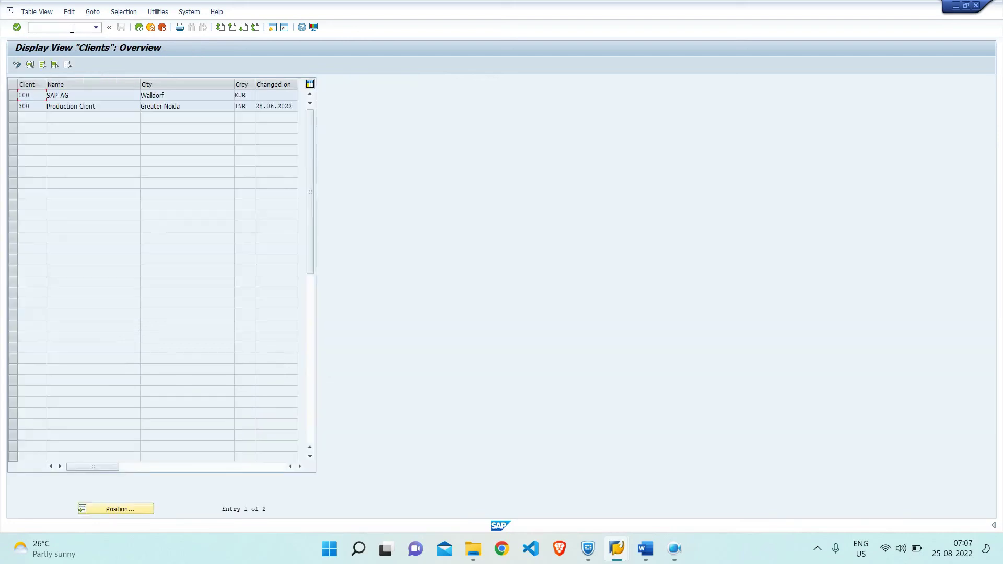
left_click(13, 106)
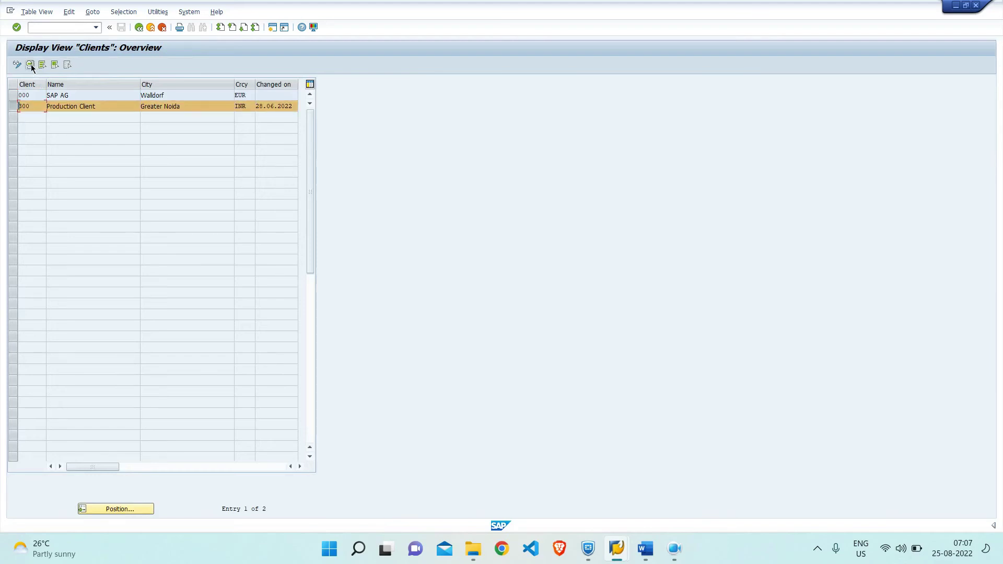
left_click(30, 64)
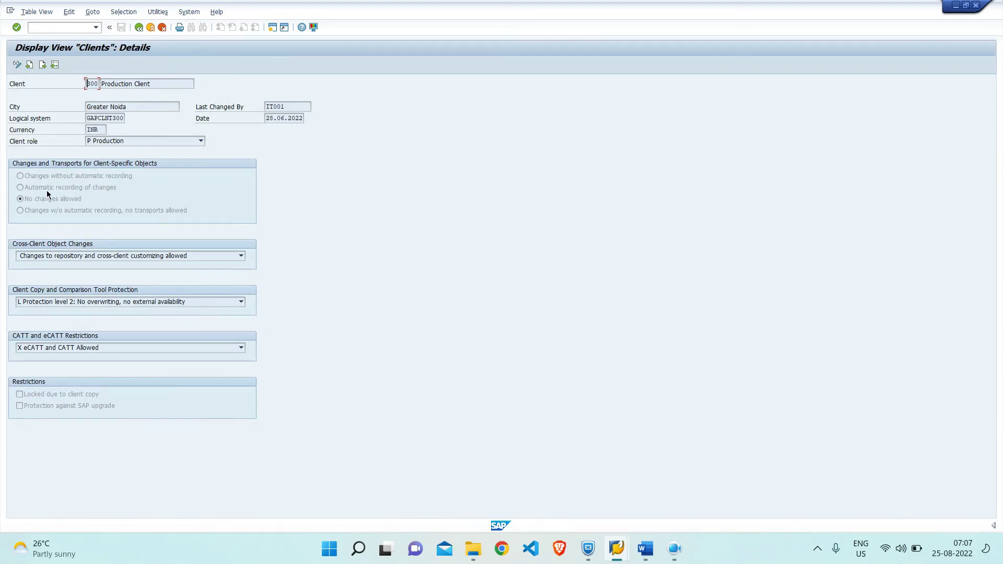
left_click(17, 65)
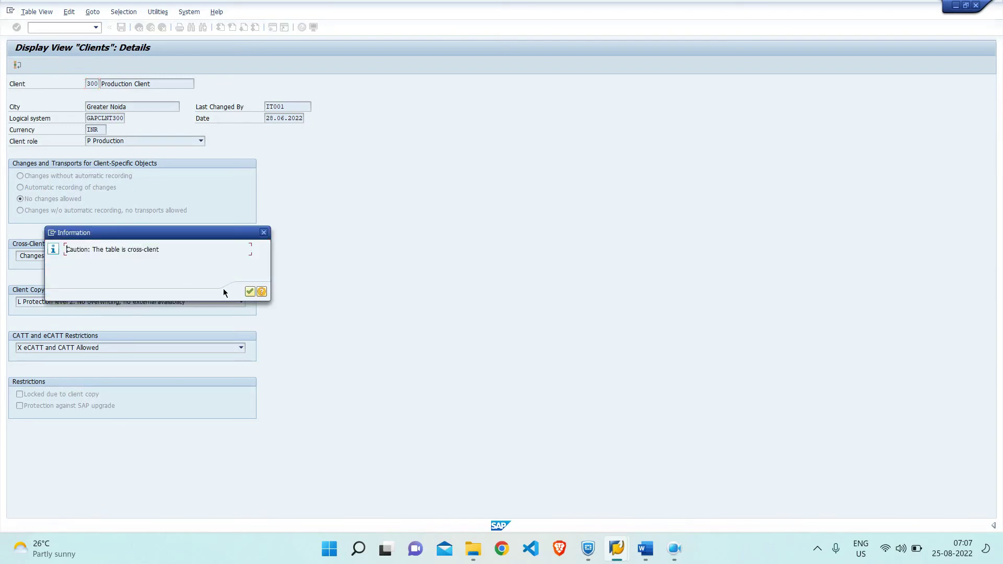
left_click(249, 292)
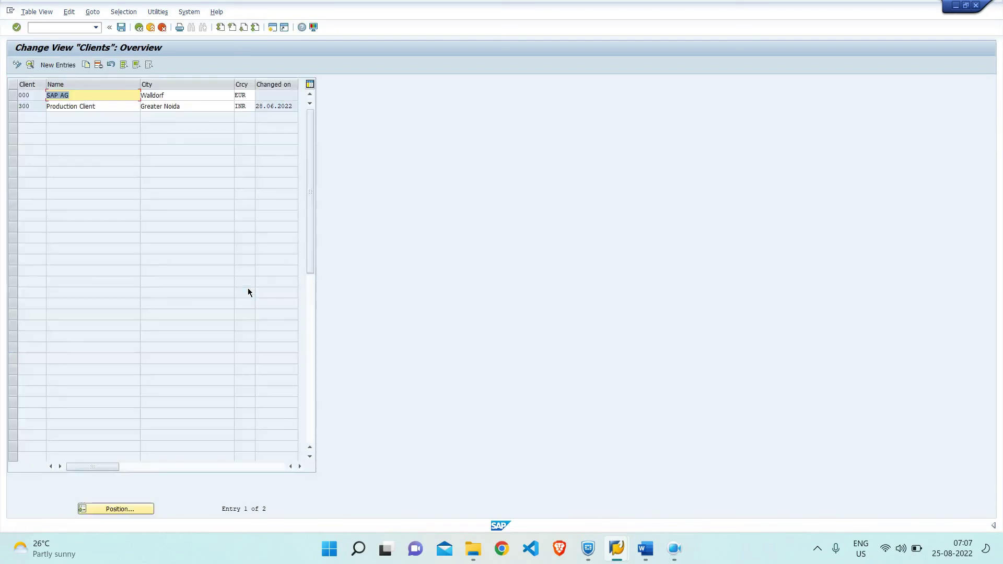
Step: Set client 300 to changes w/o automatic recording, no transports allowed, then save and leave the client table
left_click(12, 106)
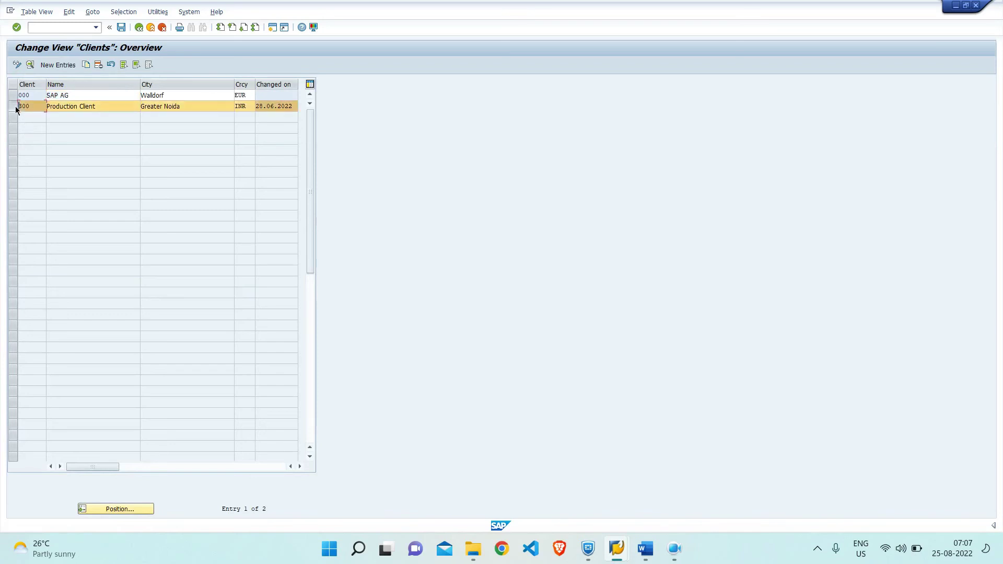
left_click(30, 65)
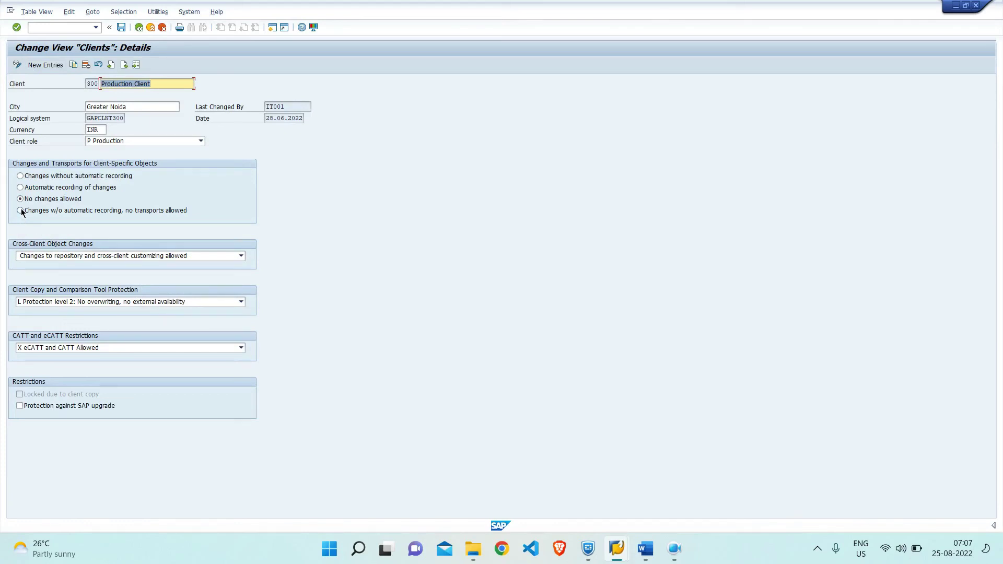
left_click(21, 211)
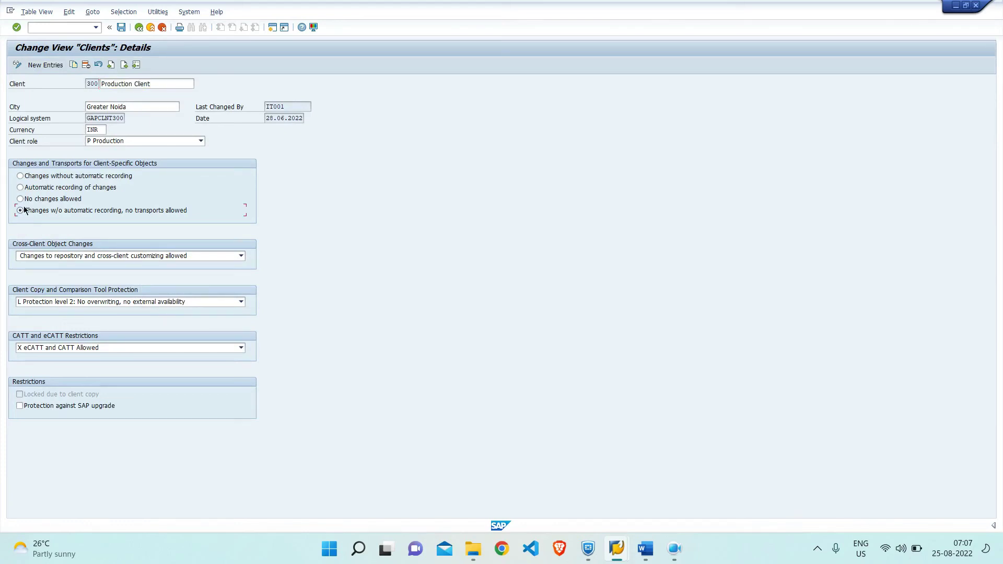
left_click(120, 28)
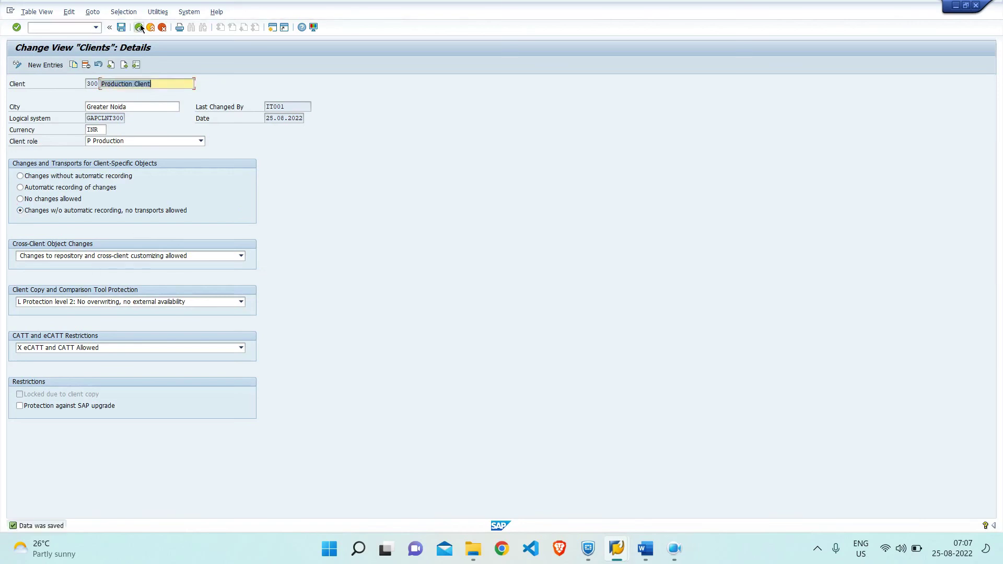
left_click(139, 27)
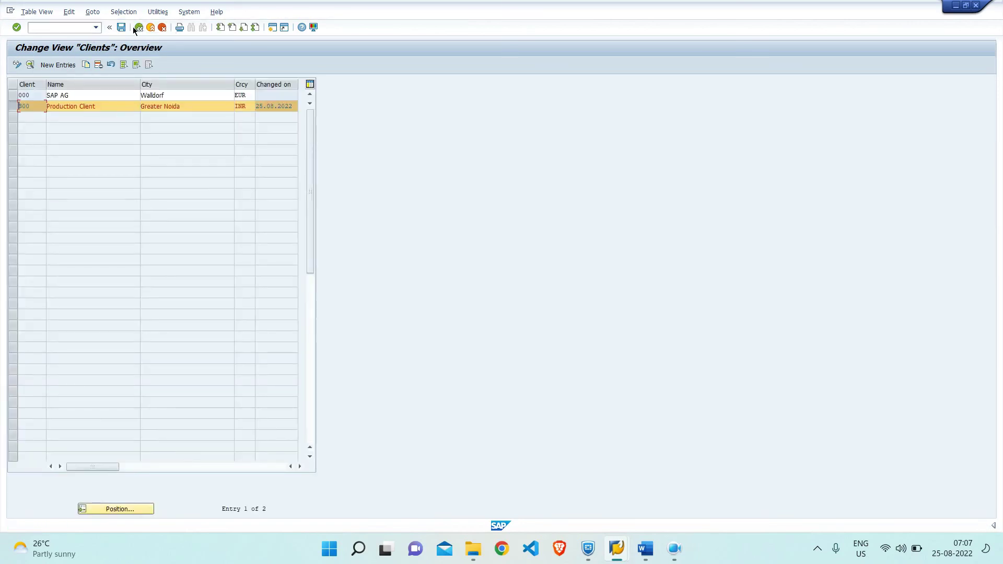
left_click(136, 28)
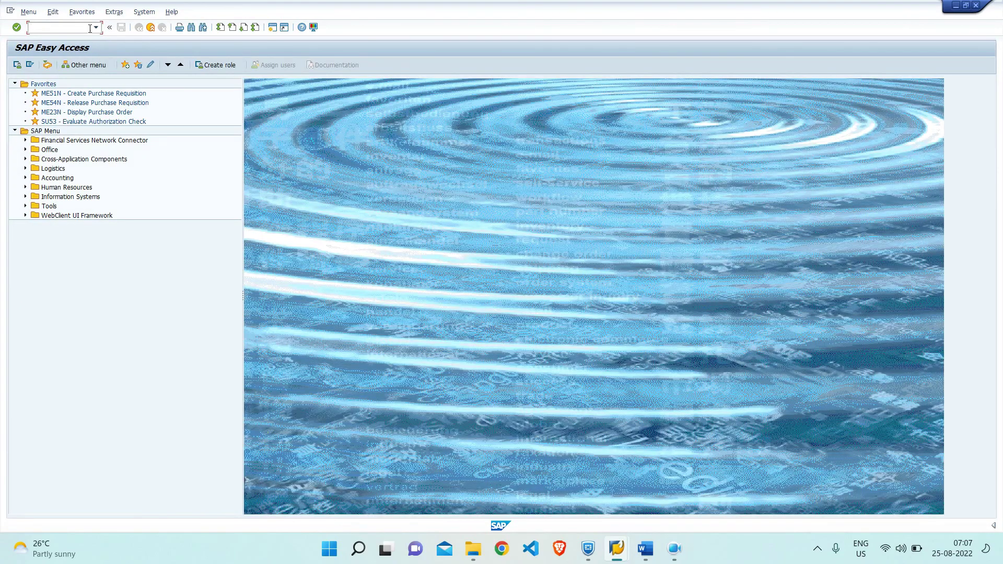
Step: Reopen the Purchasing implementation guide and open Define Document Types for purchase orders
left_click(96, 28)
left_click(61, 43)
key("Return")
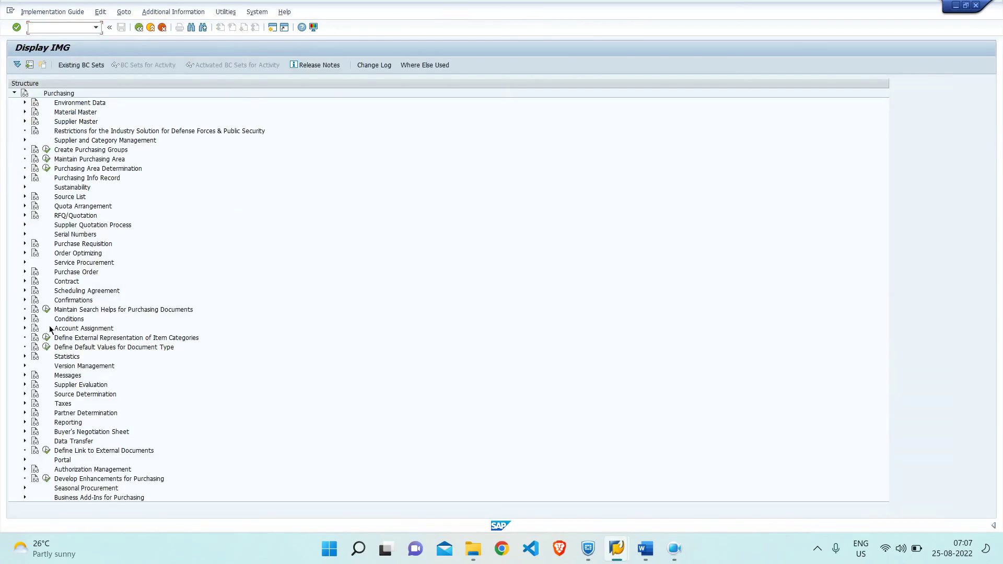
left_click(25, 272)
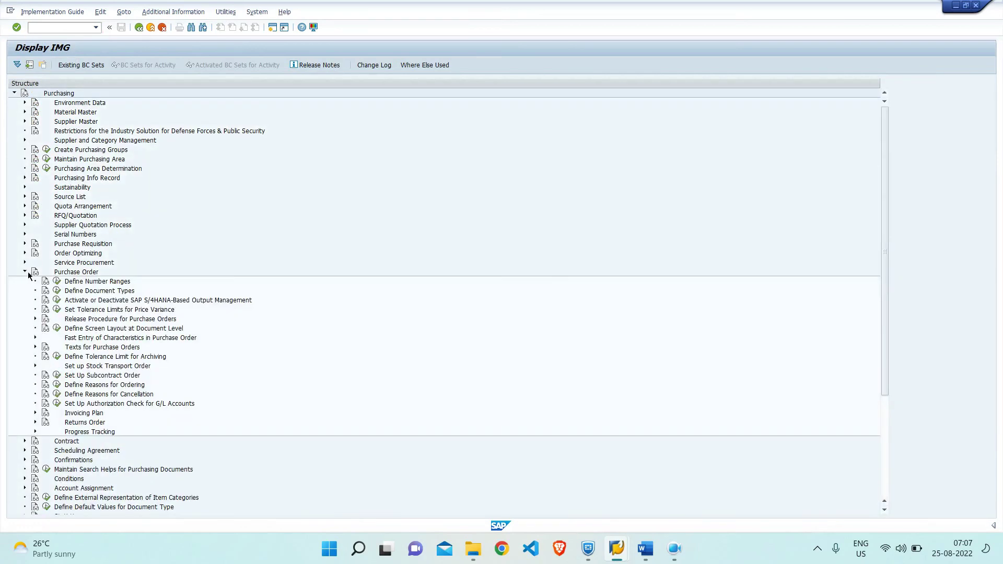
left_click(57, 291)
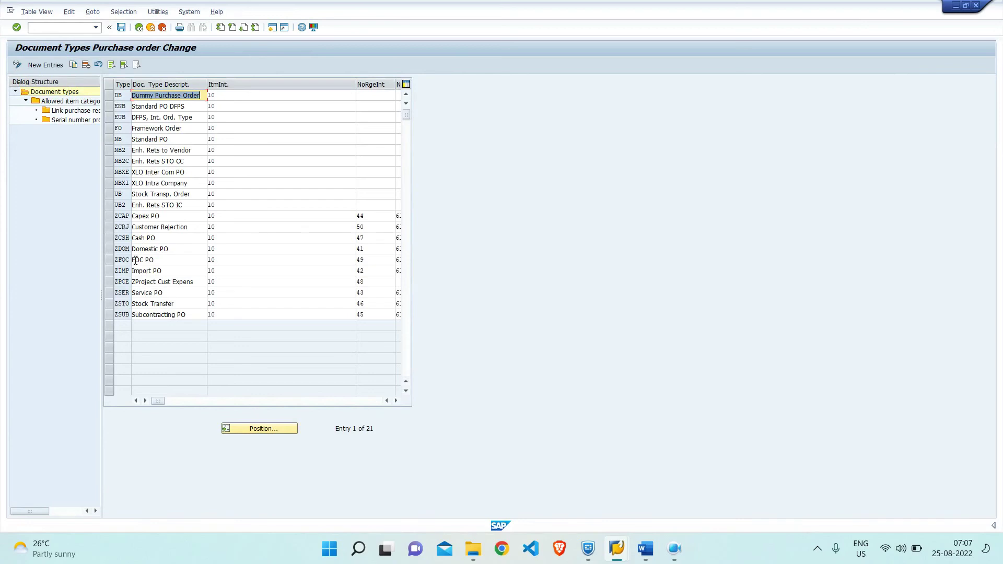
Step: Assign internal number range 44 and external number range 61 to document type NB and save
left_click(108, 141)
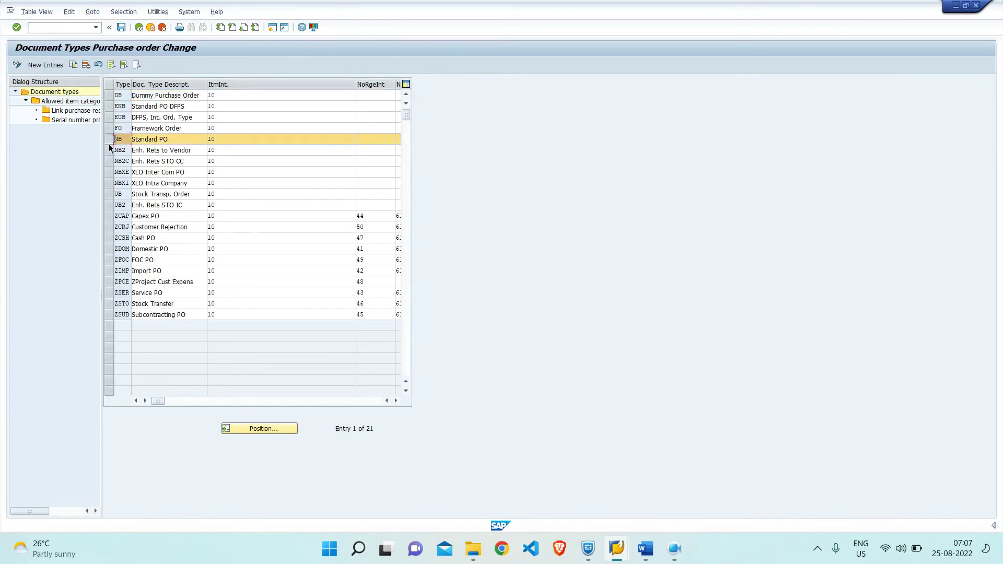
left_click(396, 401)
left_click(395, 402)
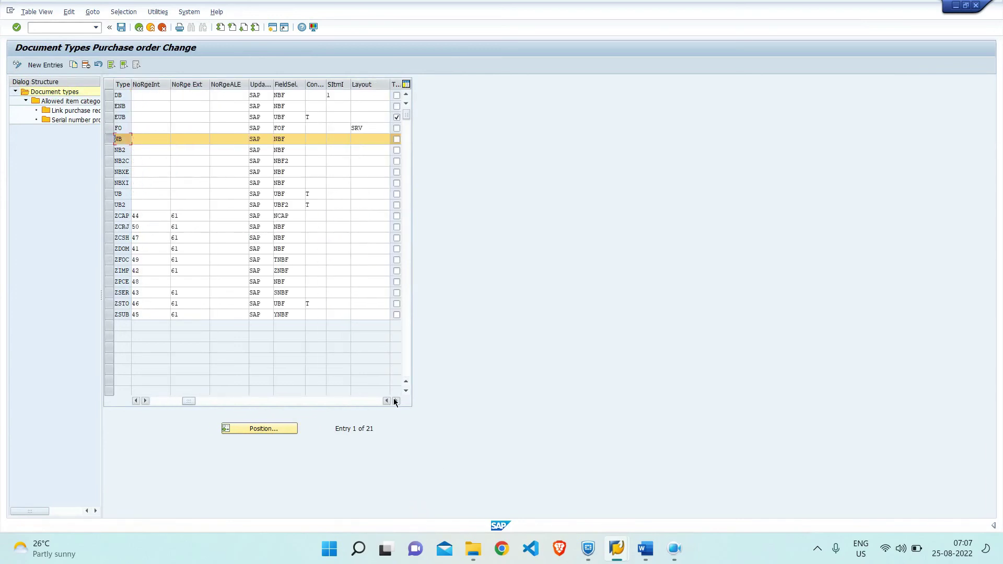
left_click(150, 139)
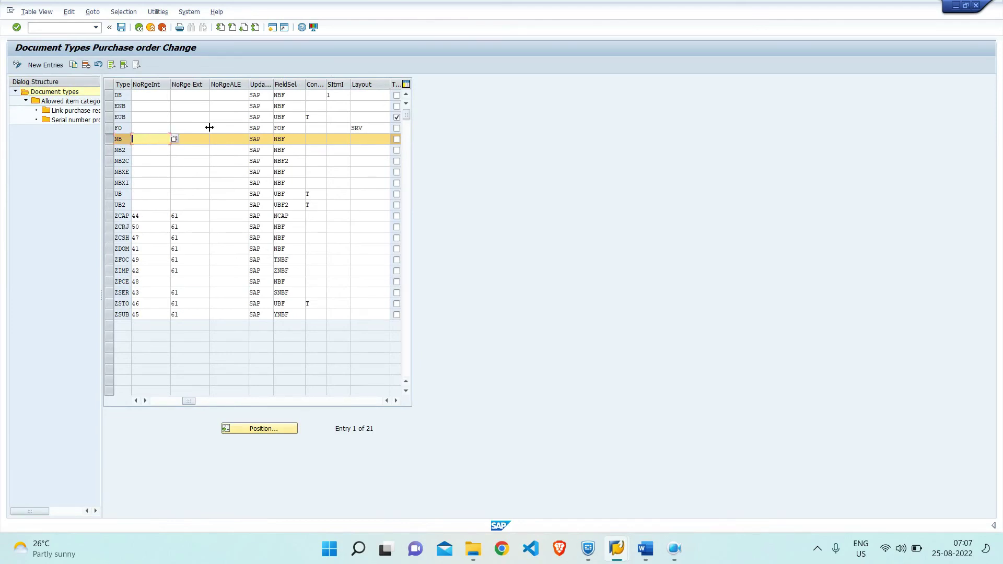
type("44")
left_click(189, 140)
type("61")
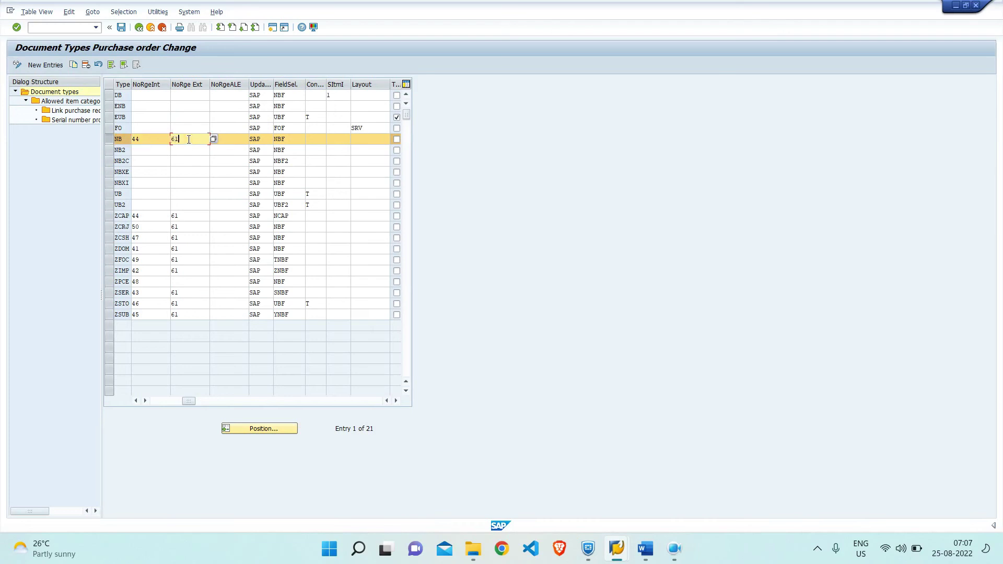
left_click(121, 28)
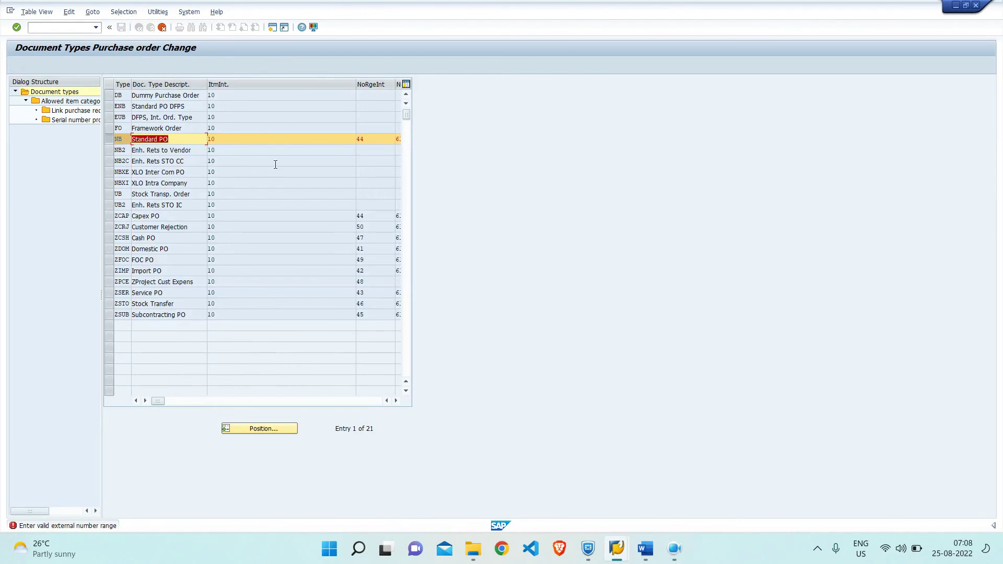
Step: Clear the external number range of document type NB, save the document types, and return to the start screen
key("Return")
left_click(398, 139)
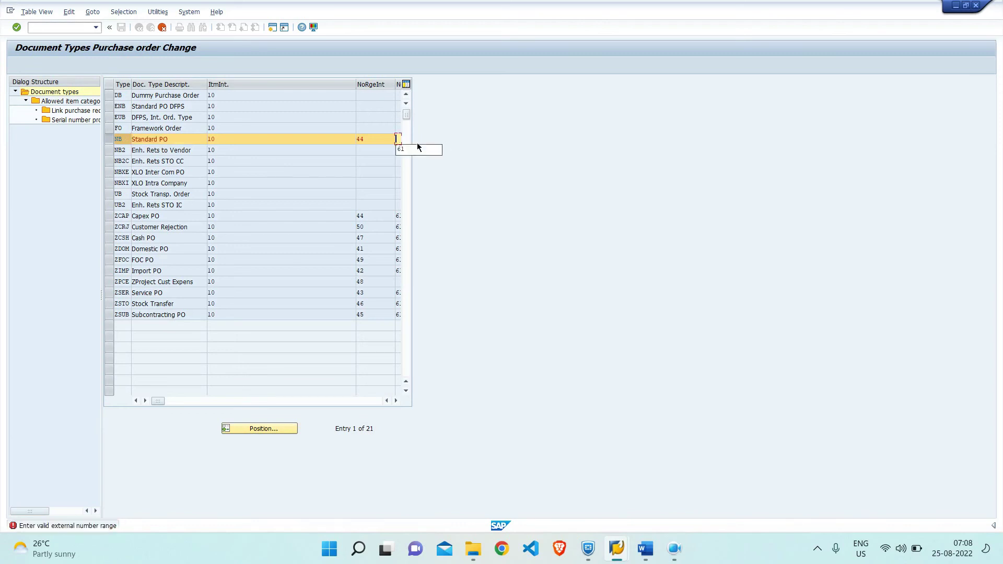
key("ctrl+s")
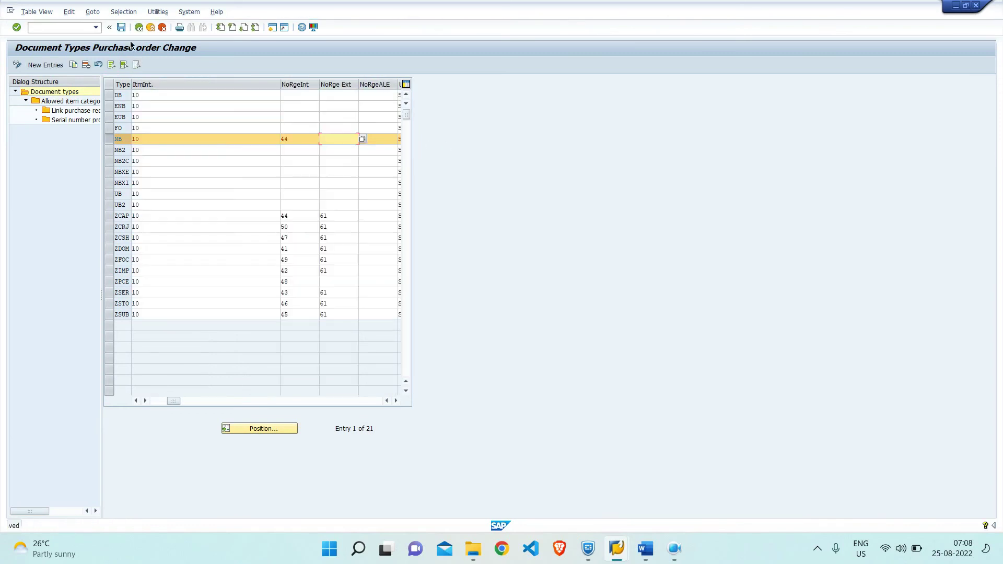
left_click(122, 28)
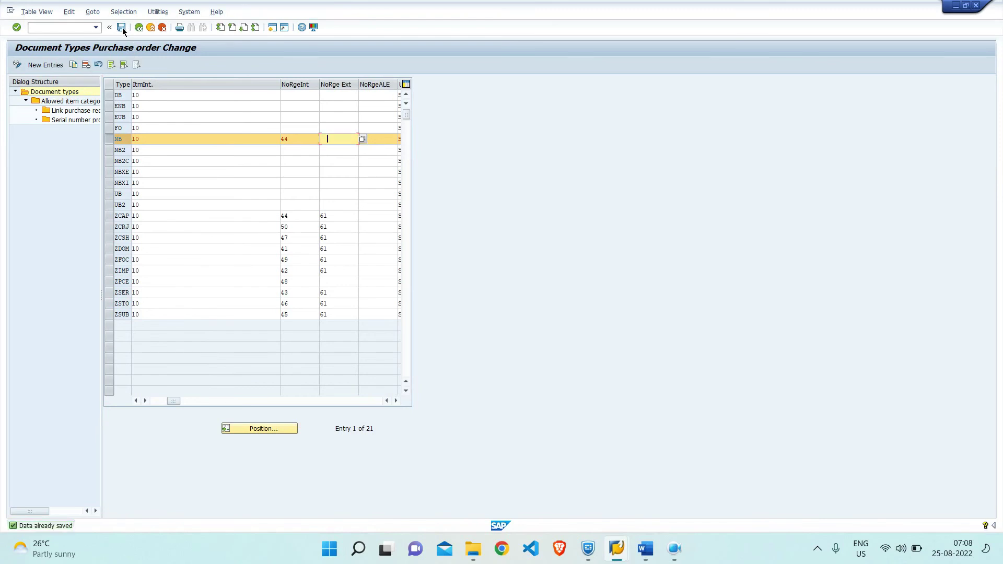
left_click(139, 27)
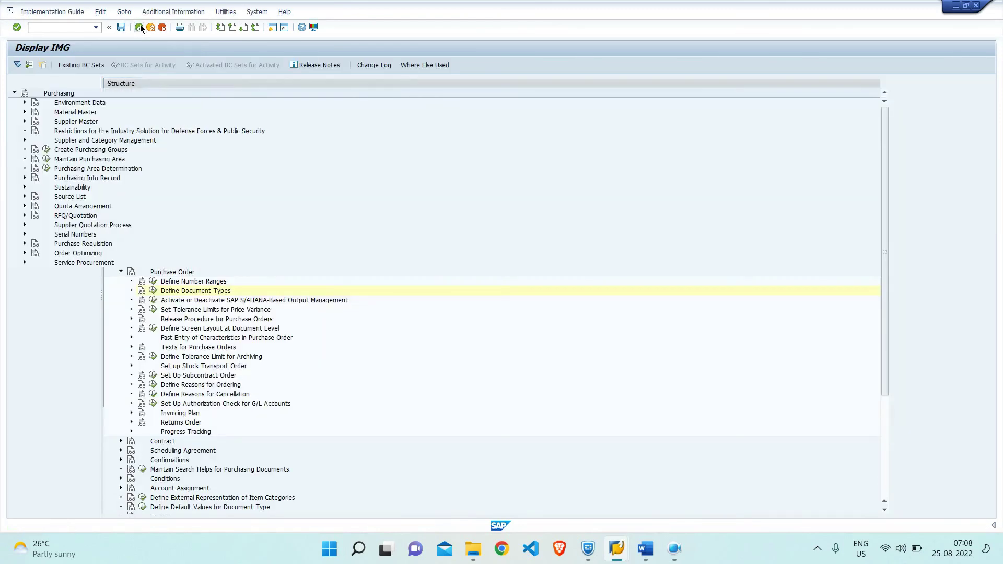
left_click(138, 27)
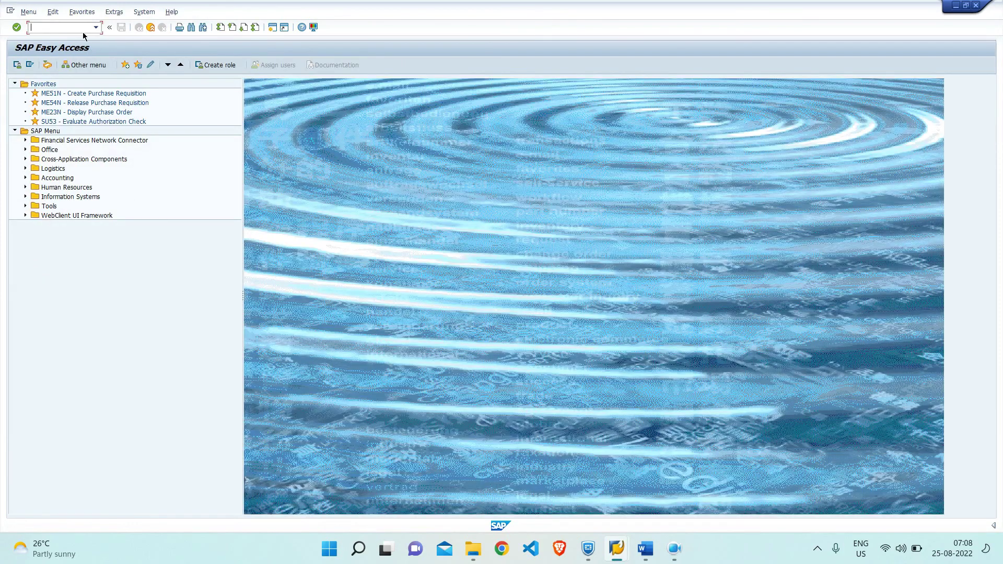
Step: Rerun the automatic purchase order creation for plant GP02 with the copied purchase requisition number, then exit the resulting log
left_click(96, 30)
left_click(69, 54)
key("Return")
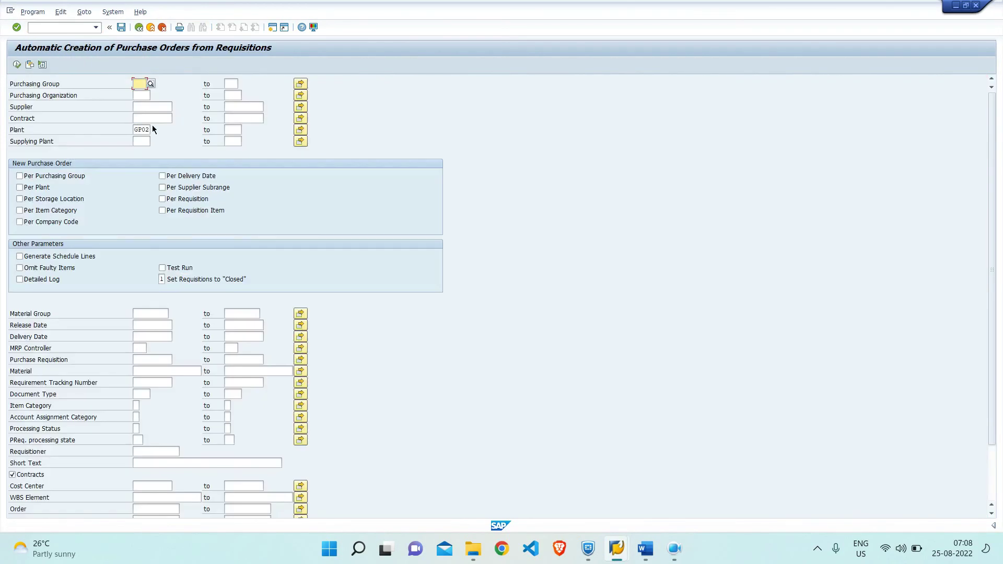
left_click(152, 360)
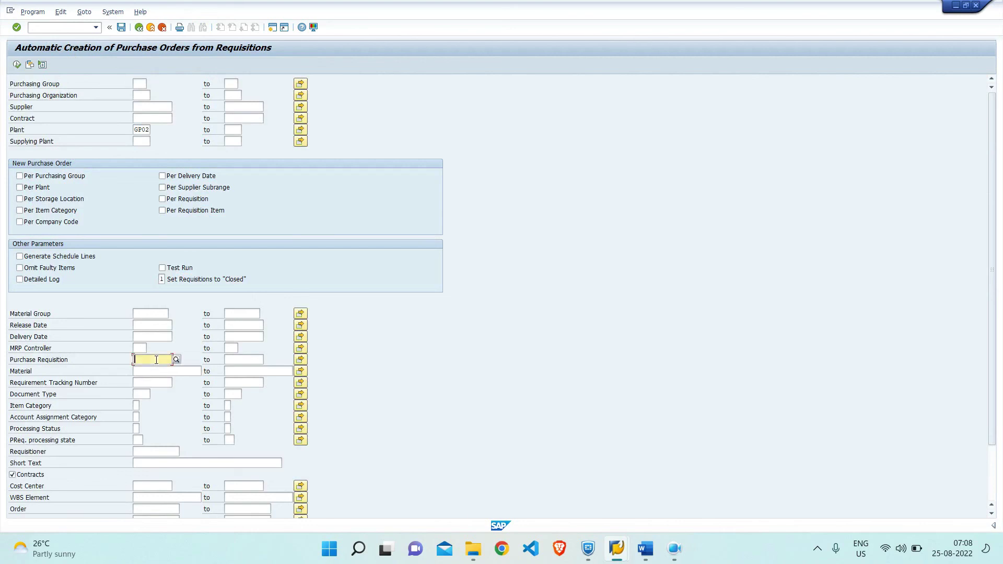
key("ctrl+v")
left_click(16, 65)
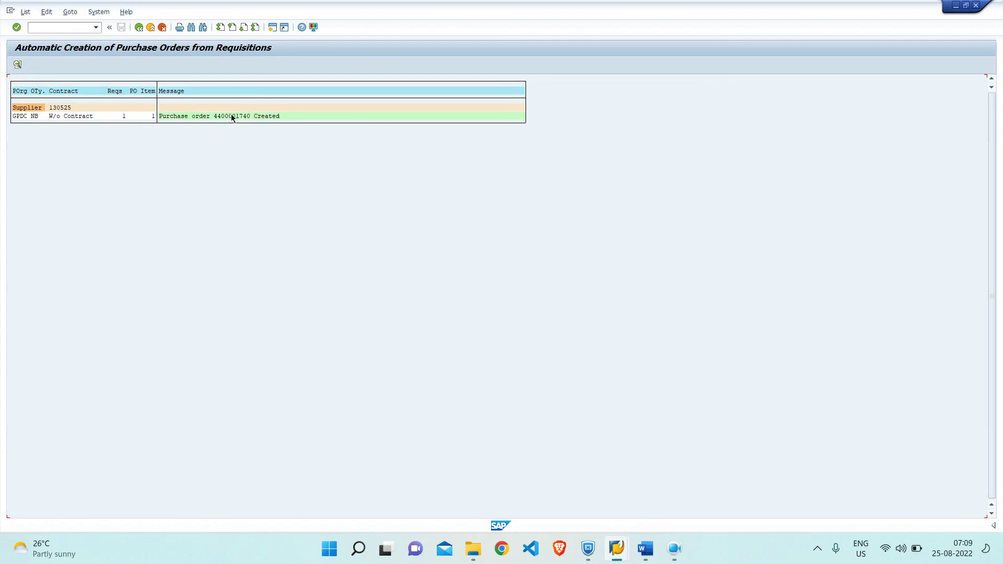
key("shift+F3")
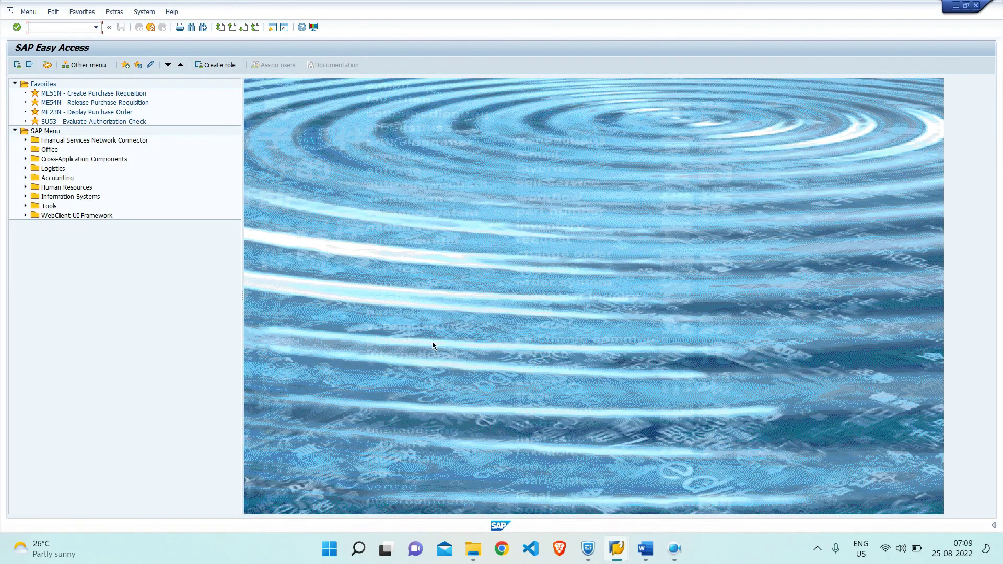
Step: Switch to the Outline Agreement document in Word, review the automatic PO creation outline, and return to SAP
left_click(646, 549)
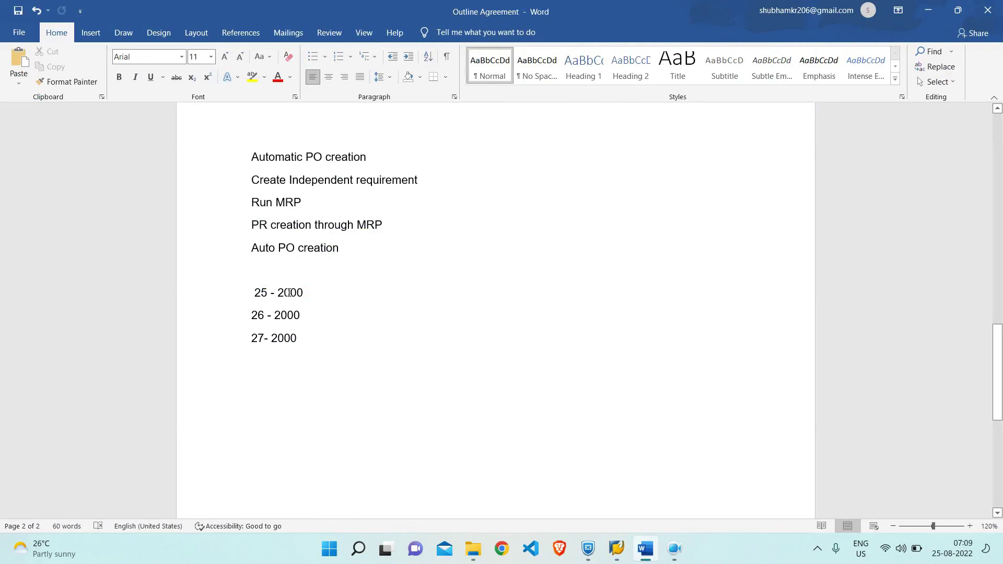
scroll(517, 264, "up", 3)
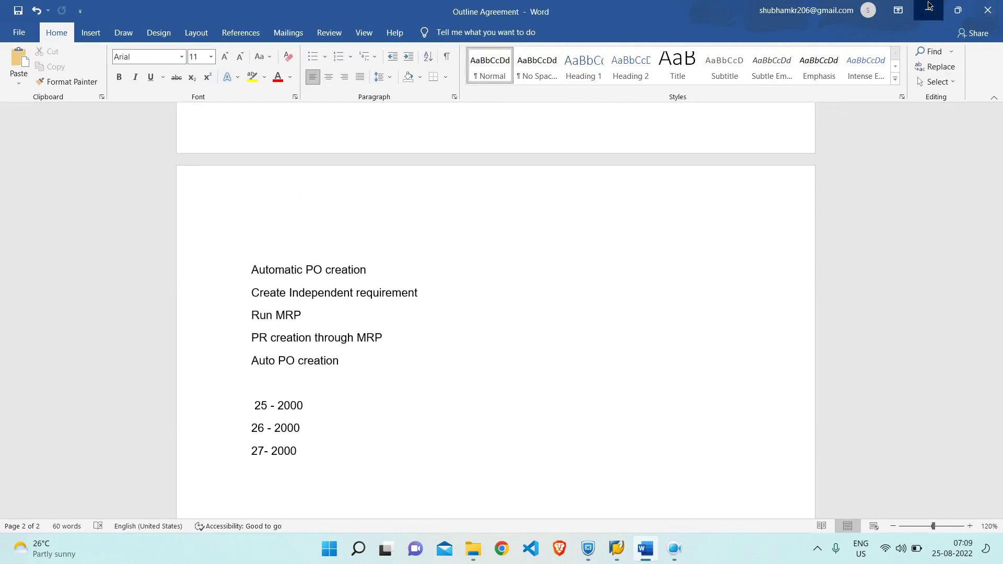
left_click(928, 6)
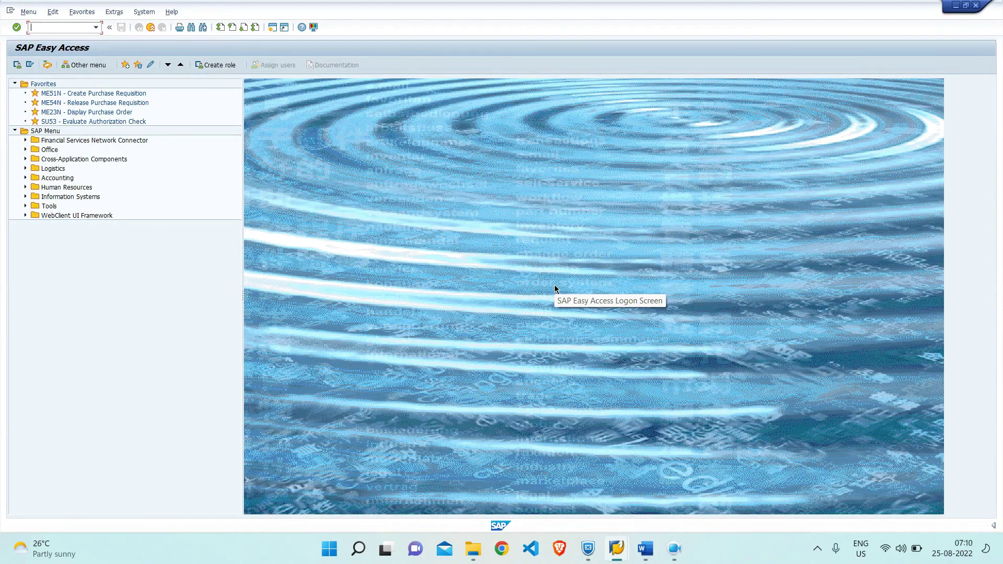